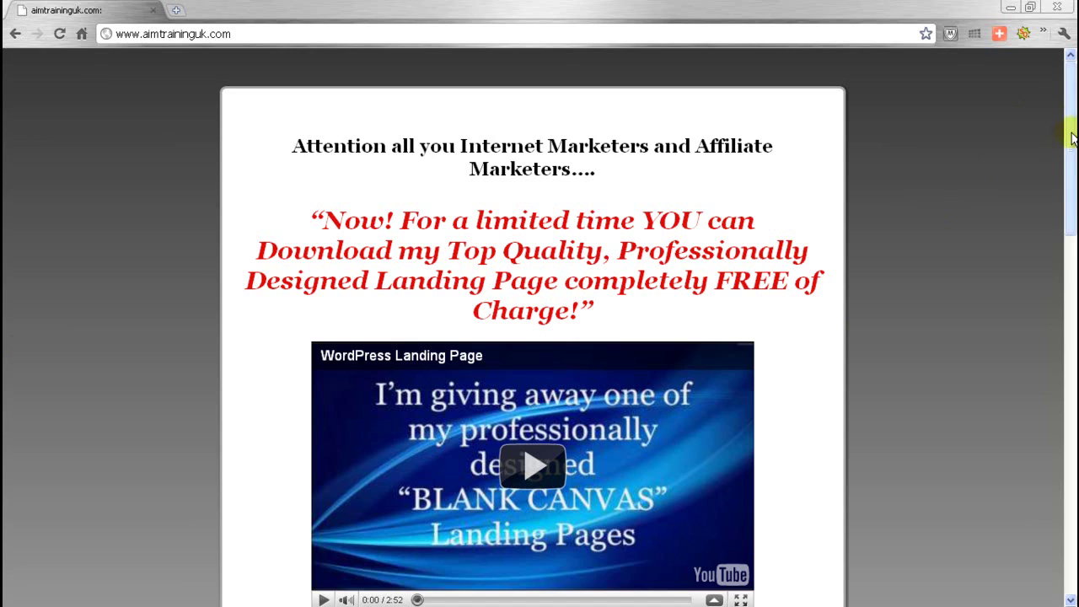
Scroll the live landing page and highlight the 'Special FREE Bonus' line.
{"action": "left_click_drag", "start_coordinate": [1071, 135], "coordinate": [1042, 306]}
{"action": "left_click_drag", "start_coordinate": [1062, 260], "coordinate": [1070, 221]}
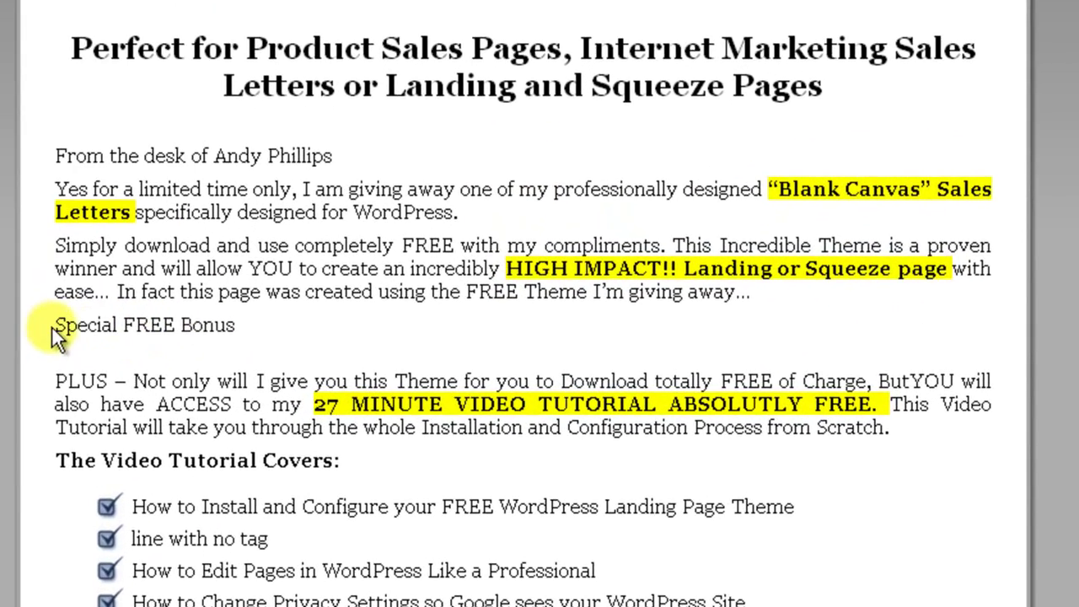
{"action": "left_click_drag", "start_coordinate": [238, 355], "coordinate": [316, 357]}
{"action": "left_click_drag", "start_coordinate": [185, 334], "coordinate": [246, 333]}
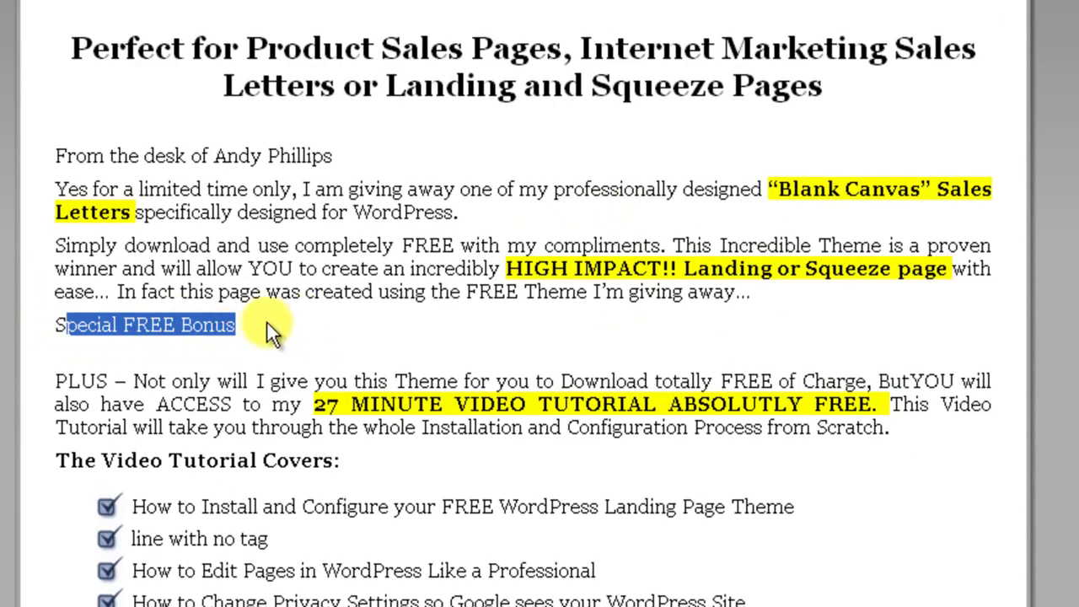
{"action": "left_click", "coordinate": [77, 324]}
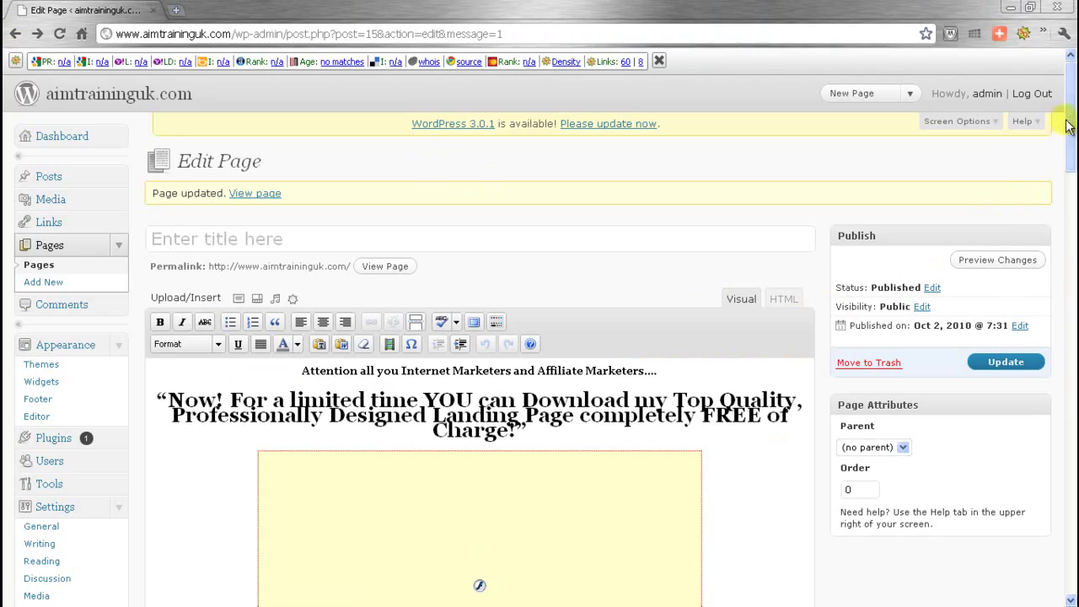
Format the 'Special FREE Bonus' line as Heading 3 from the Format dropdown.
{"action": "left_click_drag", "start_coordinate": [1069, 125], "coordinate": [1071, 275]}
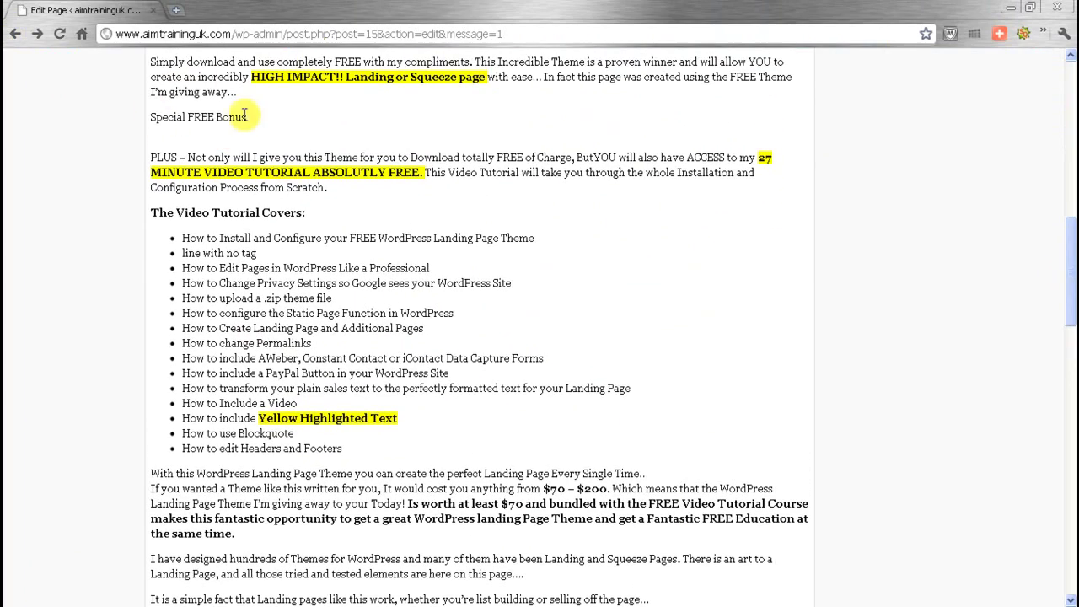
{"action": "scroll", "coordinate": [1053, 133], "scroll_direction": "up", "scroll_amount": 2}
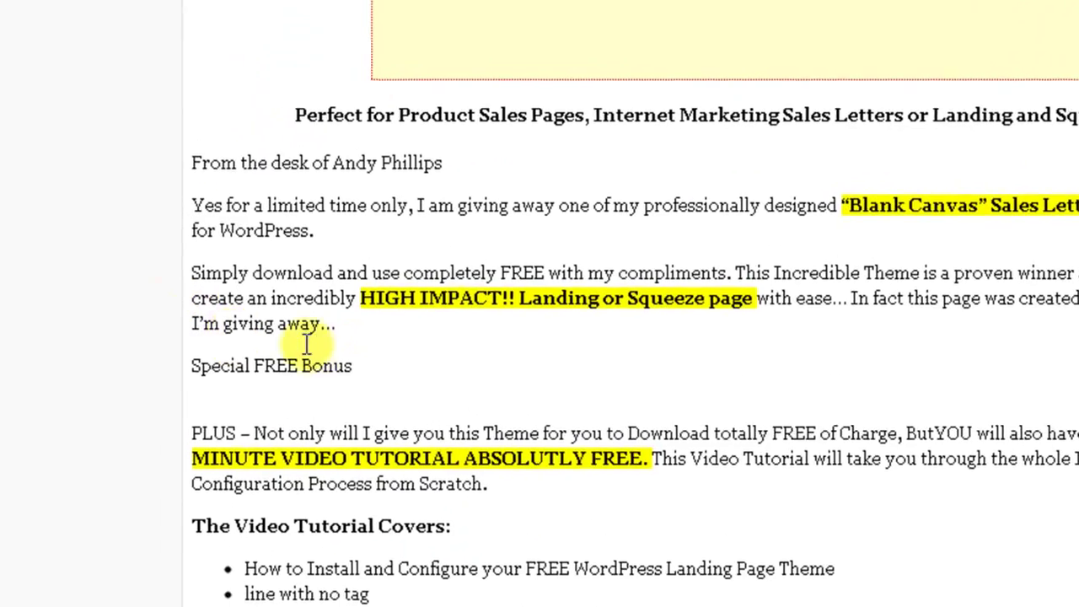
{"action": "left_click_drag", "start_coordinate": [376, 375], "coordinate": [193, 371]}
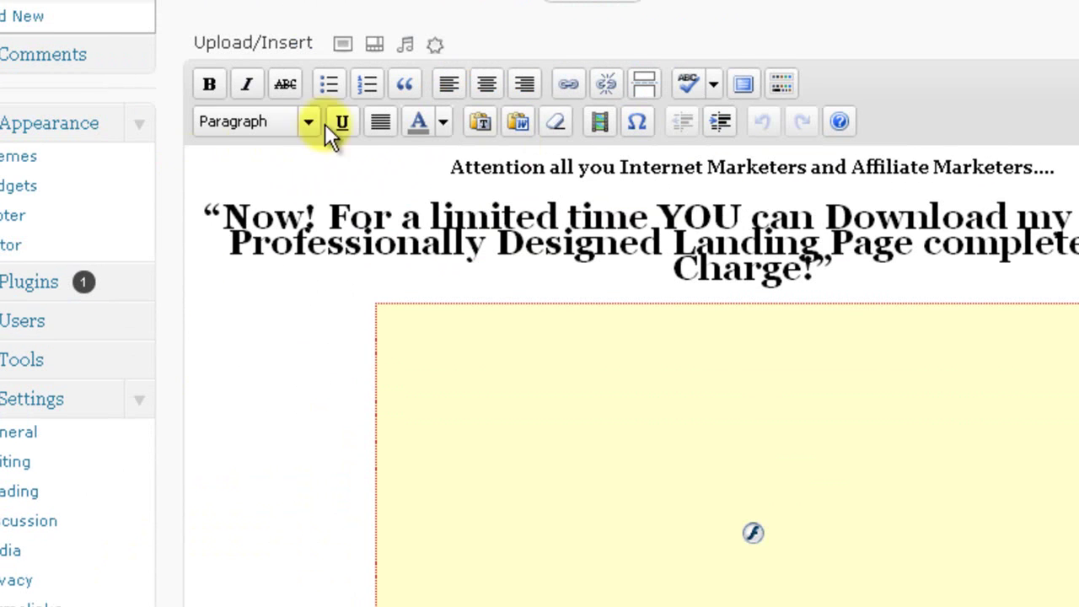
{"action": "left_click", "coordinate": [309, 122]}
{"action": "left_click_drag", "start_coordinate": [363, 196], "coordinate": [373, 239]}
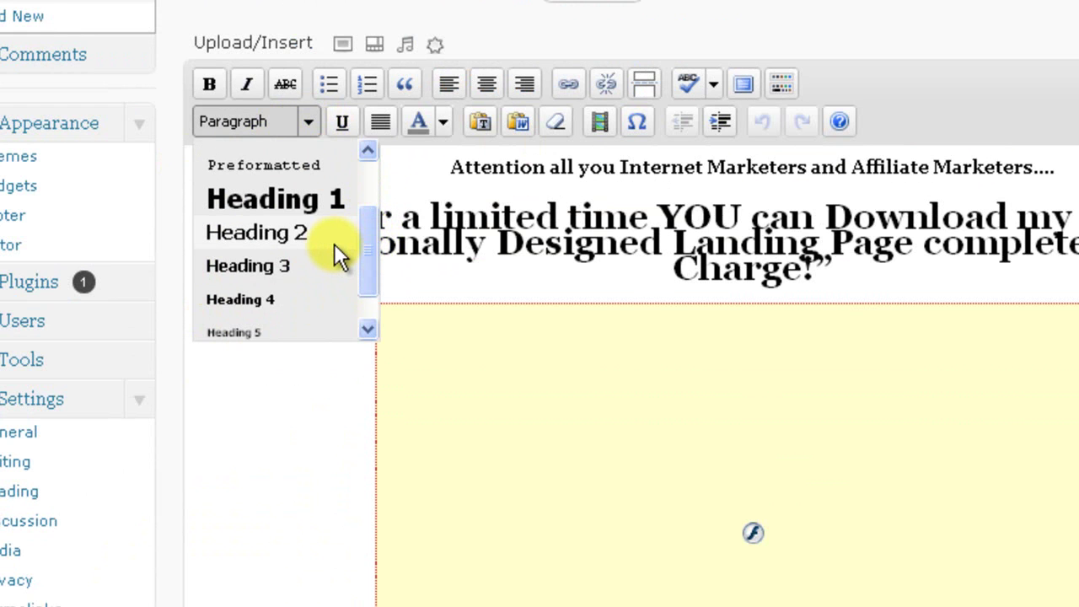
{"action": "left_click", "coordinate": [250, 262]}
Open the live page to check the new heading.
{"action": "scroll", "coordinate": [724, 496], "scroll_direction": "down", "scroll_amount": 6}
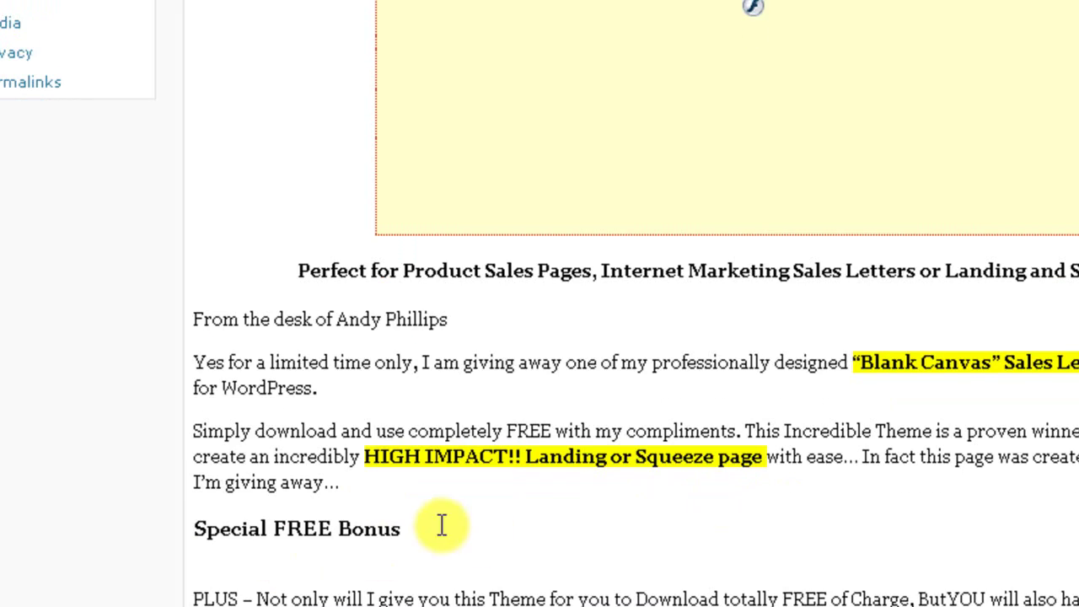
{"action": "scroll", "coordinate": [885, 107], "scroll_direction": "up", "scroll_amount": 4}
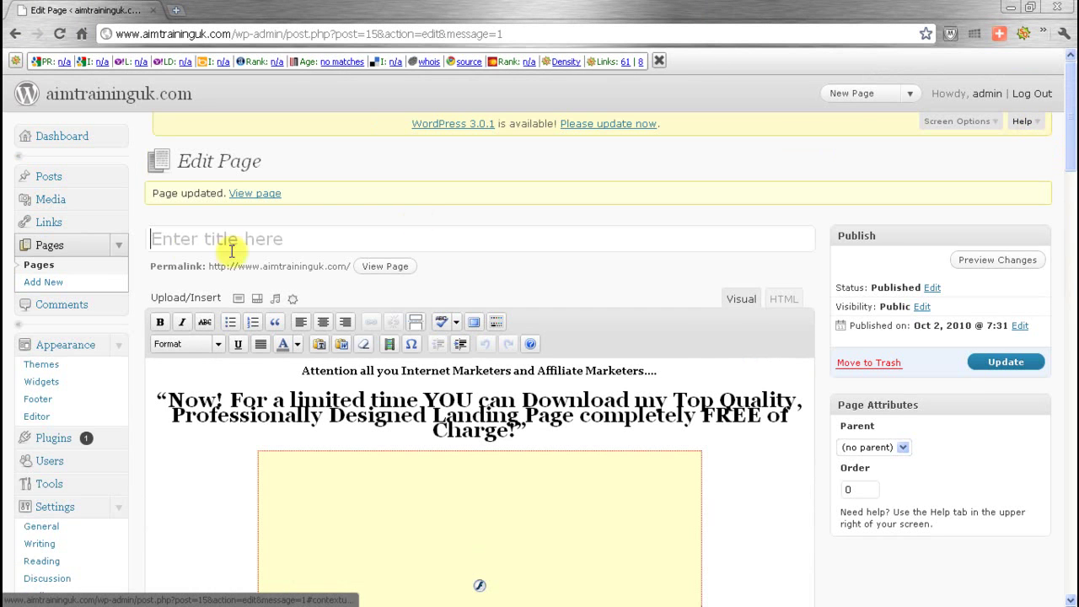
{"action": "left_click", "coordinate": [249, 195]}
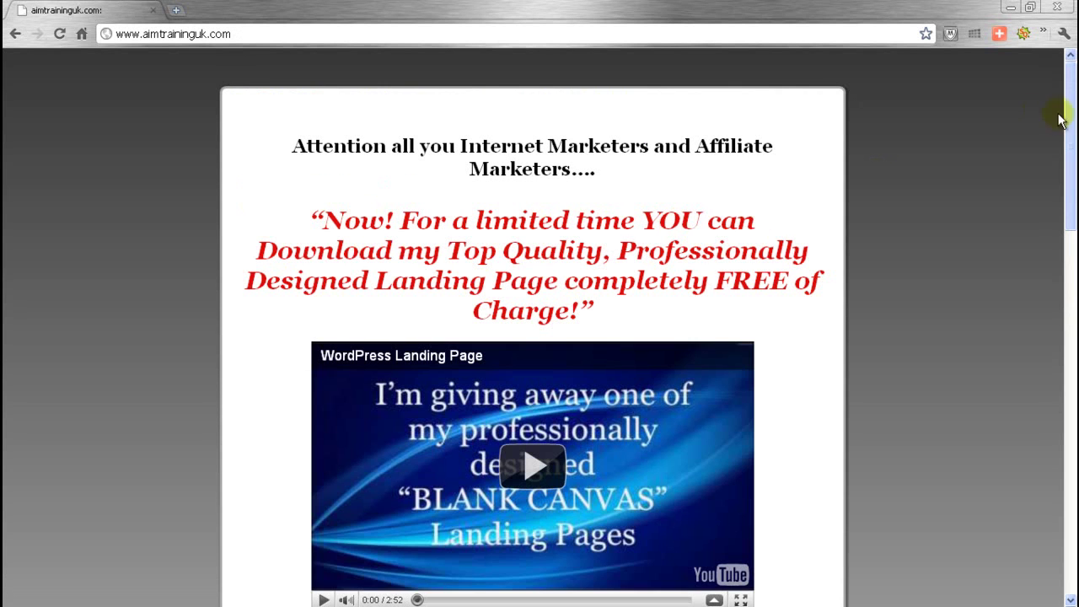
{"action": "left_click_drag", "start_coordinate": [1070, 145], "coordinate": [1073, 321]}
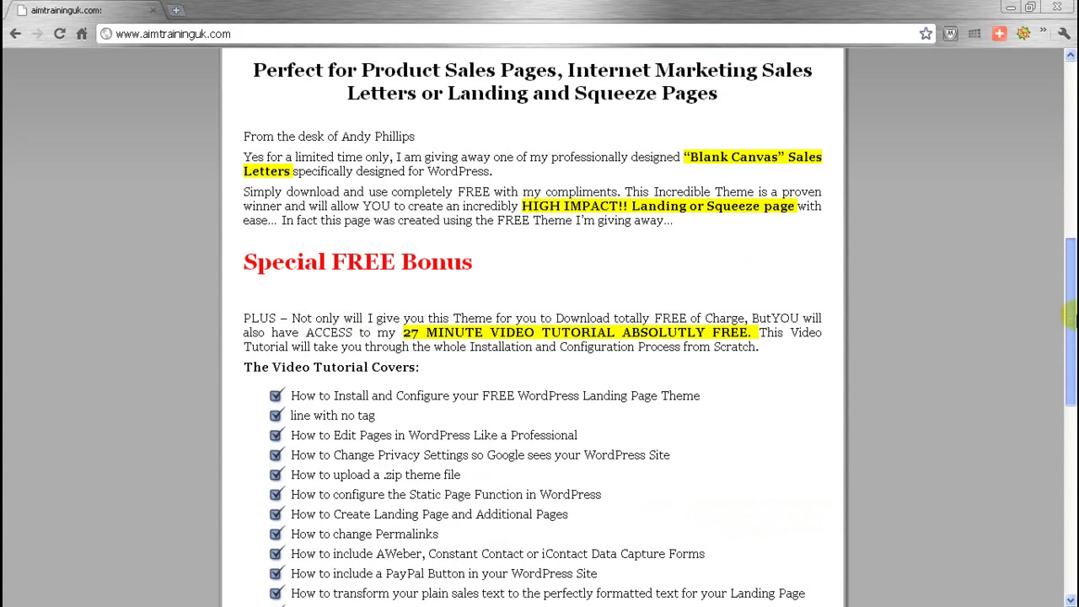
{"action": "left_click_drag", "start_coordinate": [1070, 316], "coordinate": [1070, 285]}
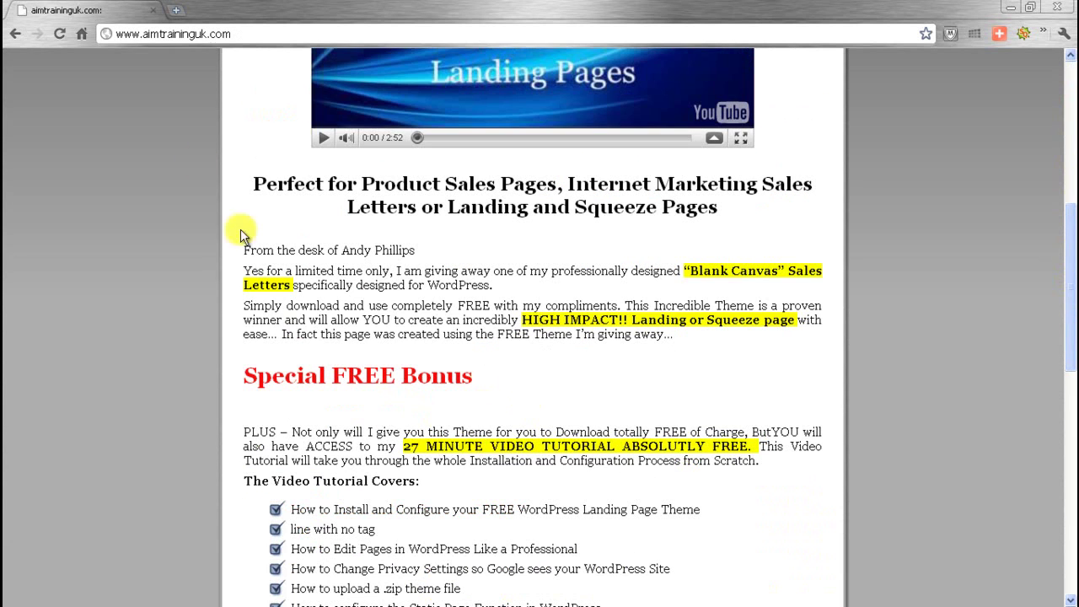
Back in the editor, select the 'Special FREE Bonus' heading and center it.
{"action": "left_click", "coordinate": [12, 35]}
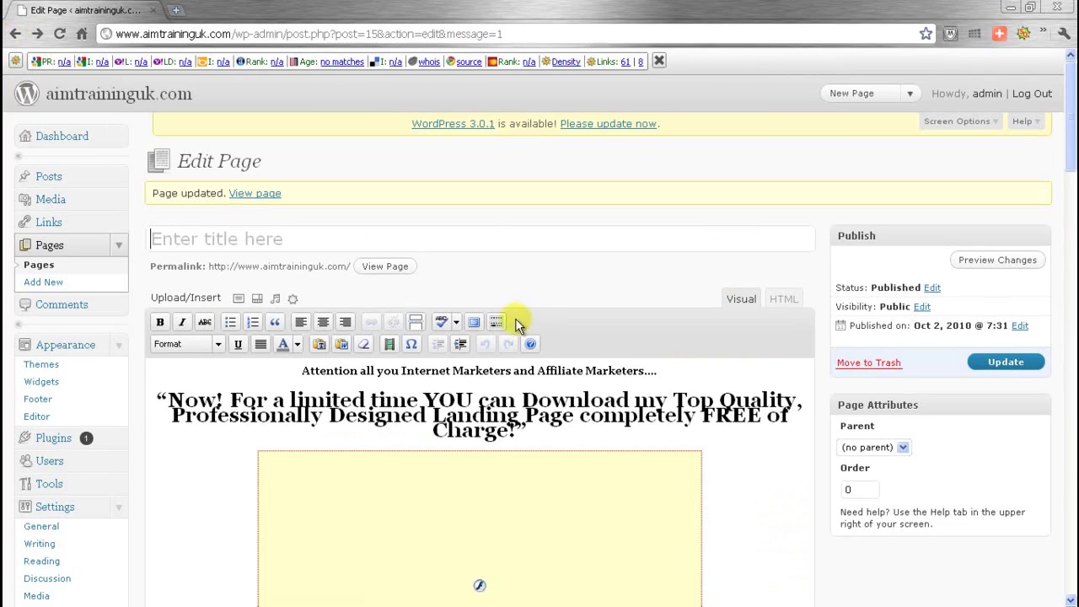
{"action": "scroll", "coordinate": [582, 368], "scroll_direction": "down", "scroll_amount": 8}
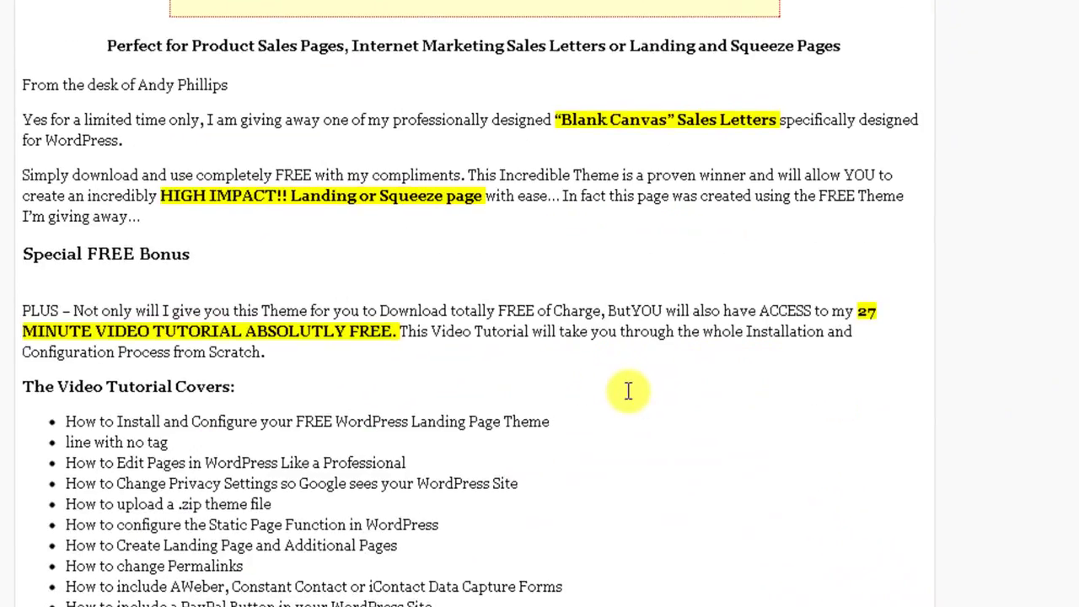
{"action": "scroll", "coordinate": [628, 390], "scroll_direction": "down", "scroll_amount": 5}
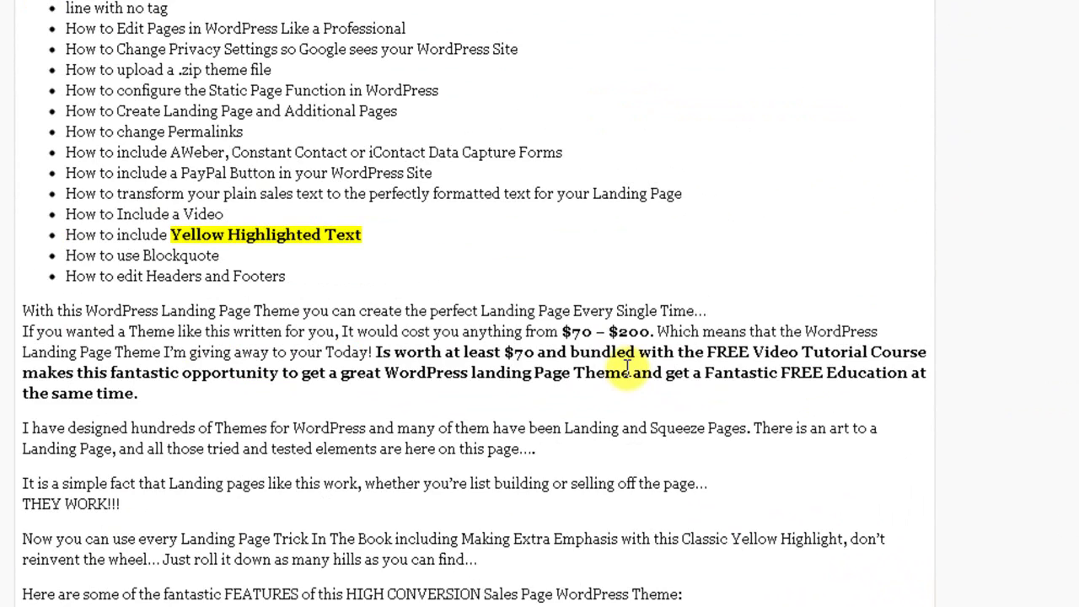
{"action": "scroll", "coordinate": [628, 369], "scroll_direction": "up", "scroll_amount": 4}
{"action": "left_click", "coordinate": [252, 148]}
{"action": "left_click_drag", "start_coordinate": [252, 148], "coordinate": [2, 146]}
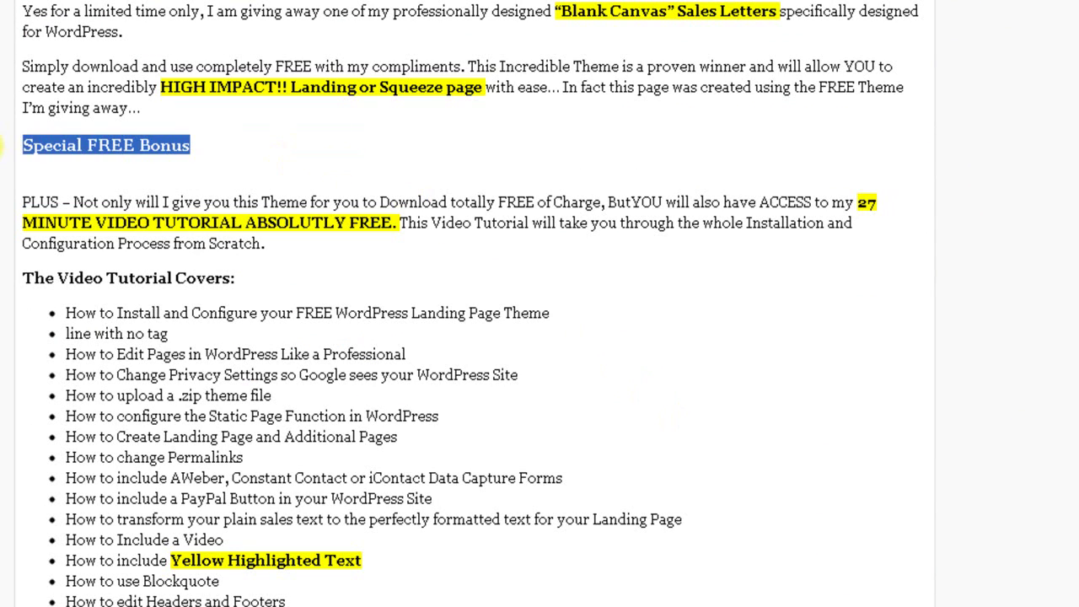
{"action": "scroll", "coordinate": [680, 126], "scroll_direction": "up", "scroll_amount": 10}
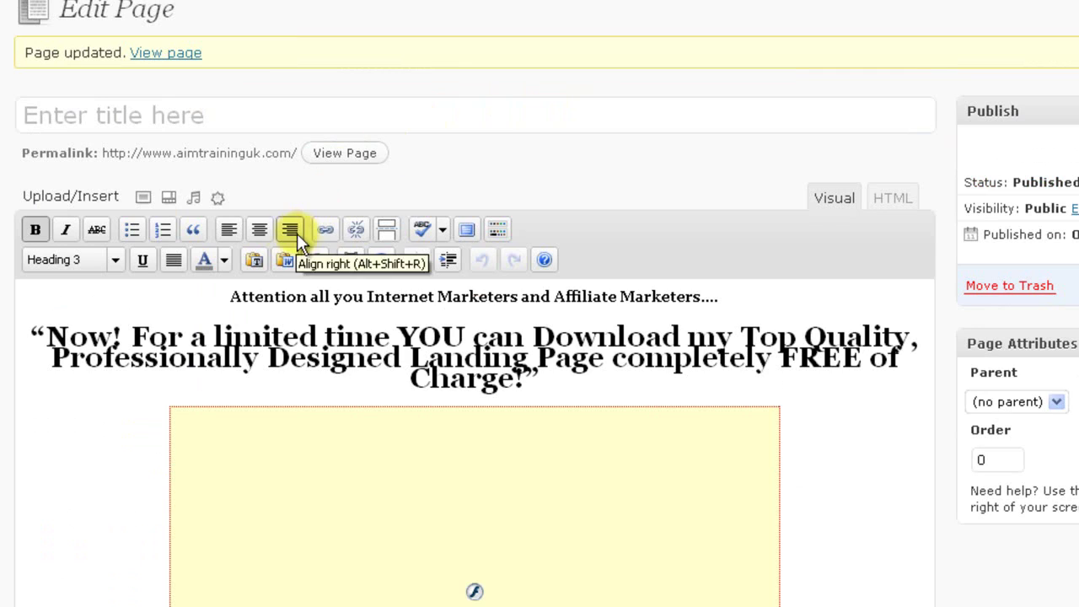
{"action": "left_click", "coordinate": [259, 231]}
Scroll down to the paragraph below the centered heading.
{"action": "scroll", "coordinate": [986, 319], "scroll_direction": "down", "scroll_amount": 9}
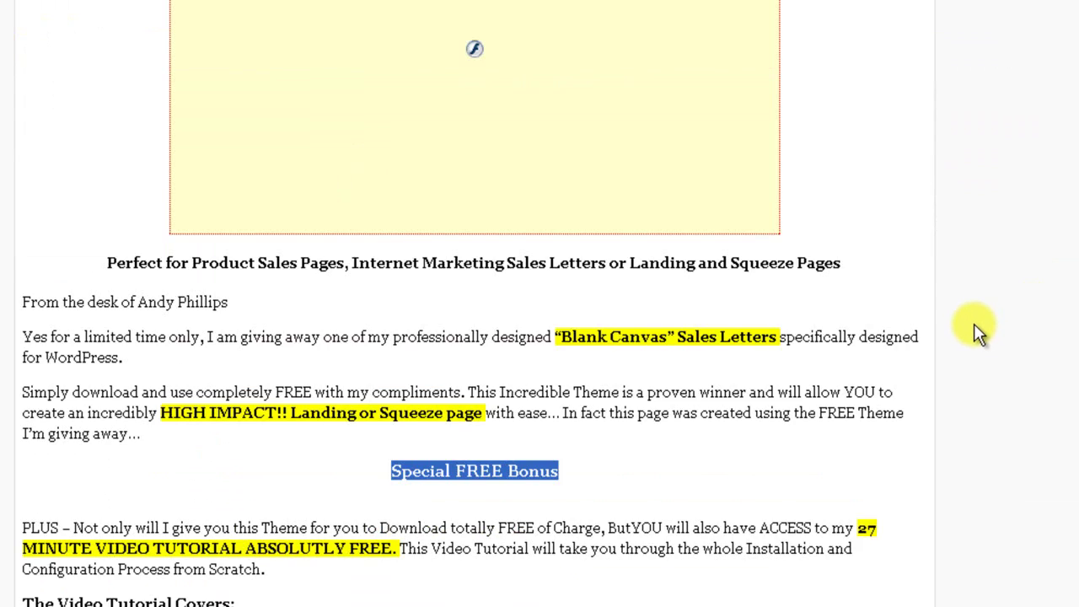
{"action": "scroll", "coordinate": [982, 319], "scroll_direction": "down", "scroll_amount": 2}
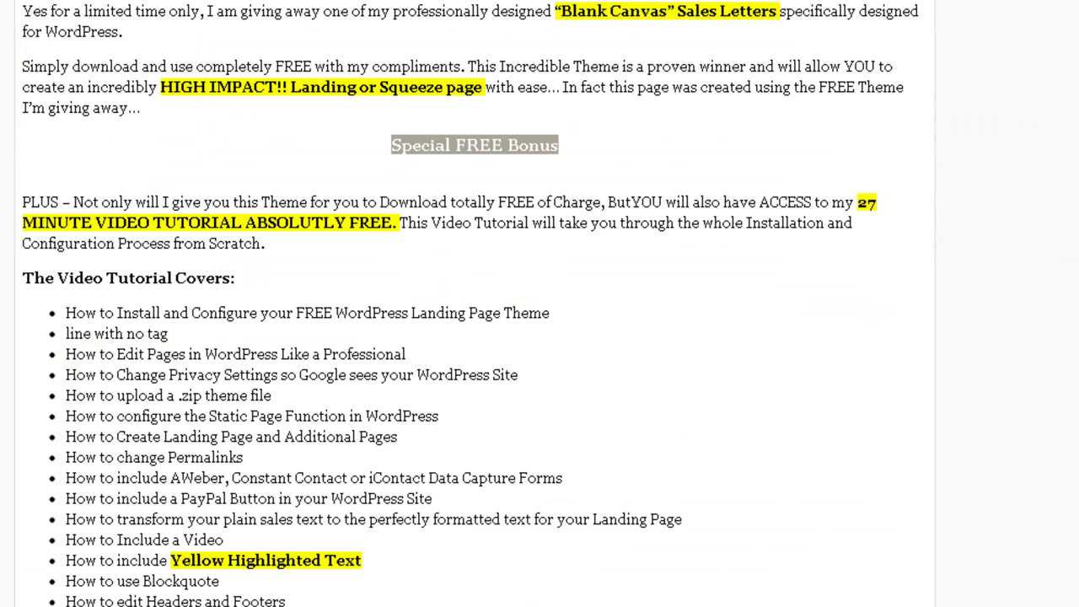
{"action": "scroll", "coordinate": [470, 303], "scroll_direction": "down", "scroll_amount": 3}
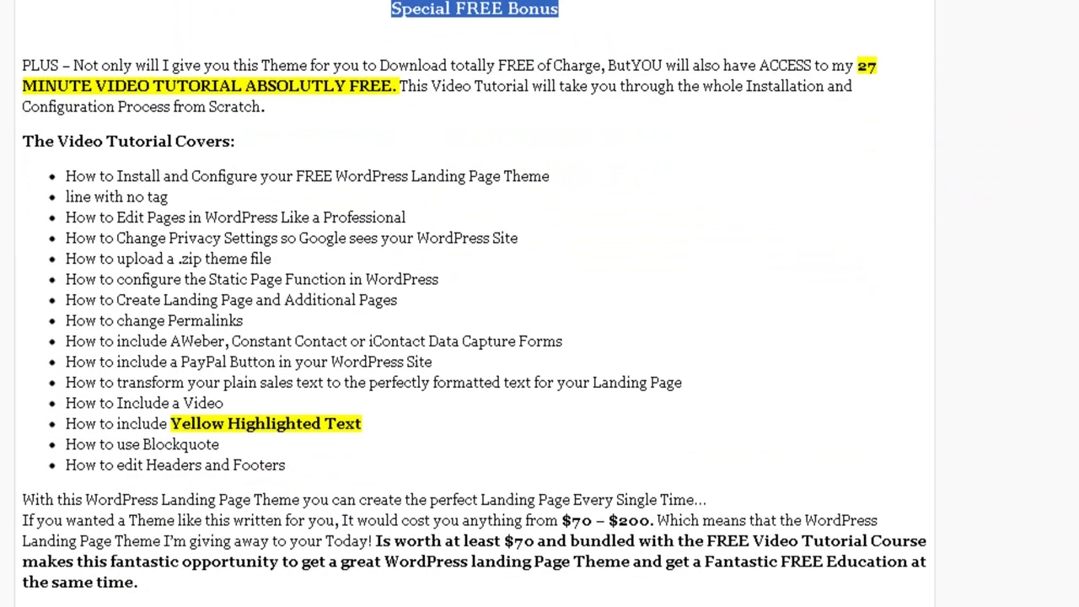
{"action": "scroll", "coordinate": [470, 304], "scroll_direction": "down", "scroll_amount": 2}
{"action": "scroll", "coordinate": [470, 303], "scroll_direction": "down", "scroll_amount": 4}
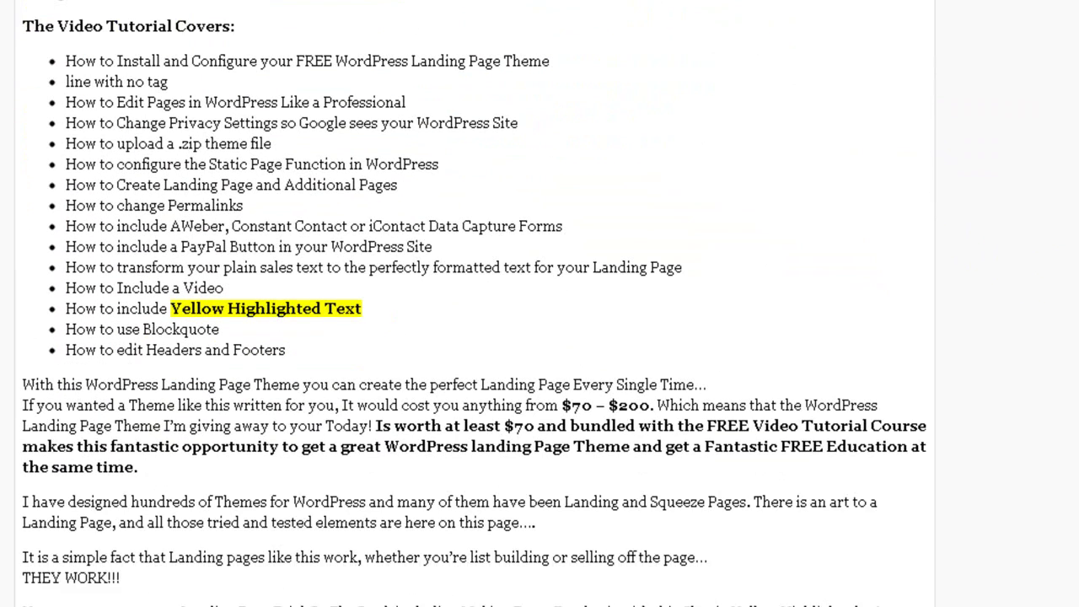
{"action": "scroll", "coordinate": [470, 303], "scroll_direction": "down", "scroll_amount": 2}
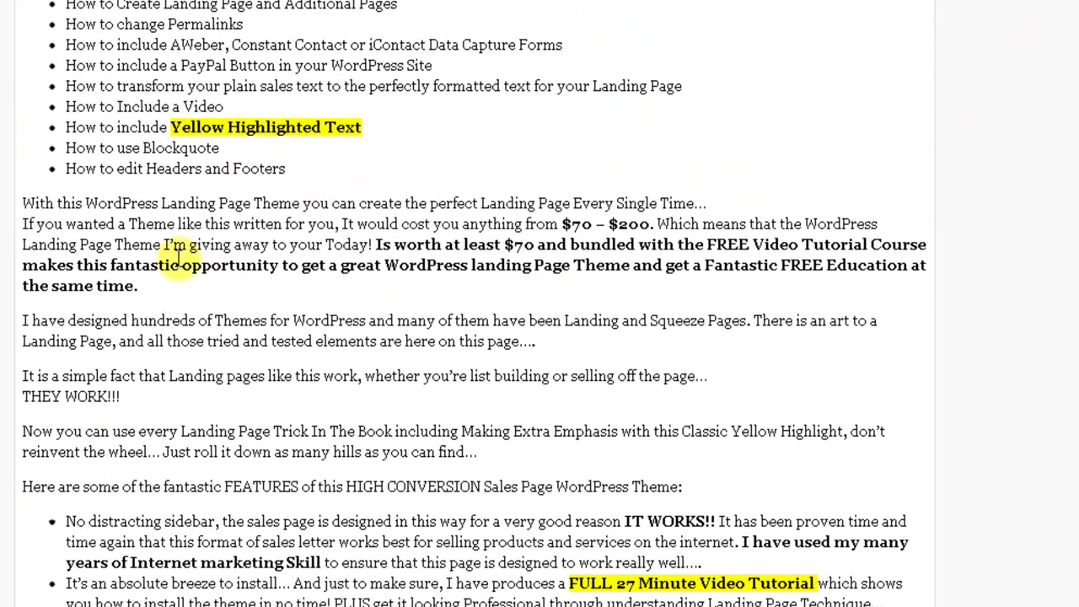
Format the 'Every Single Time…' line as a Heading 3.
{"action": "left_click", "coordinate": [713, 204]}
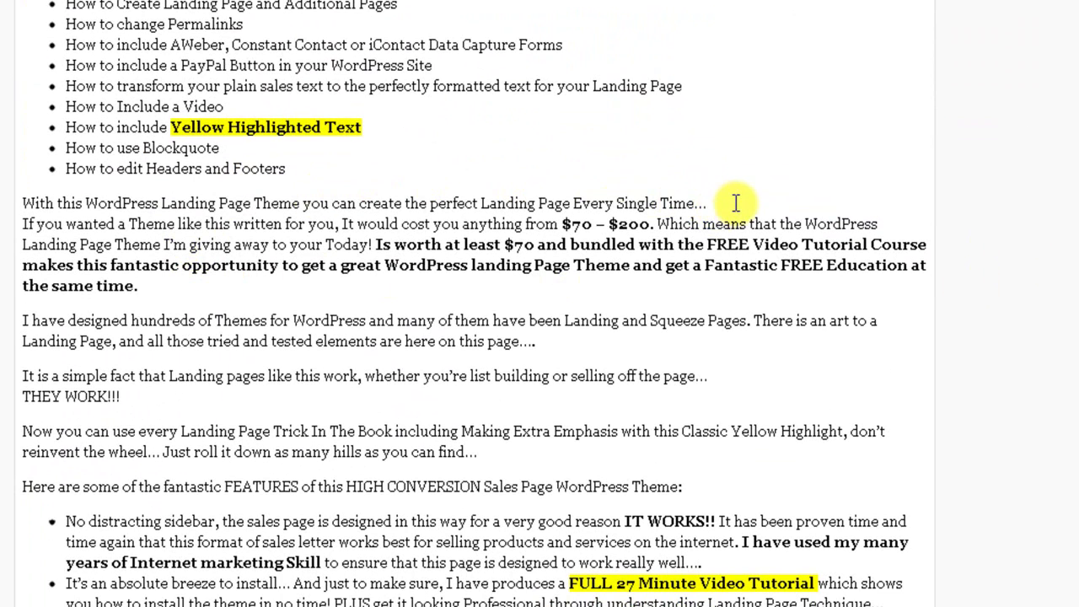
{"action": "key", "text": "Return"}
{"action": "key", "text": "Delete"}
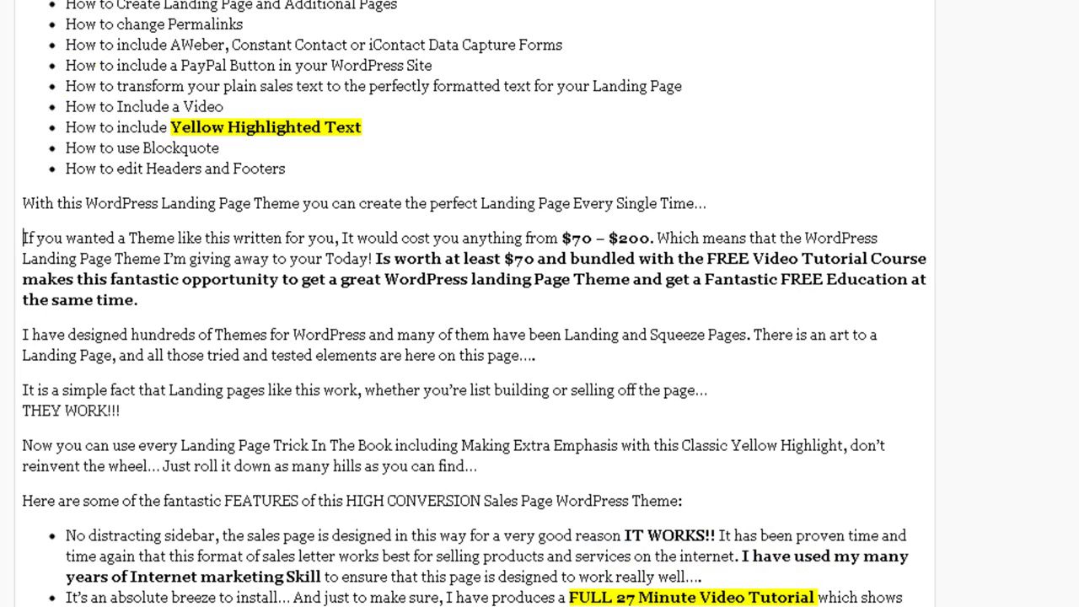
{"action": "left_click_drag", "start_coordinate": [714, 204], "coordinate": [9, 203]}
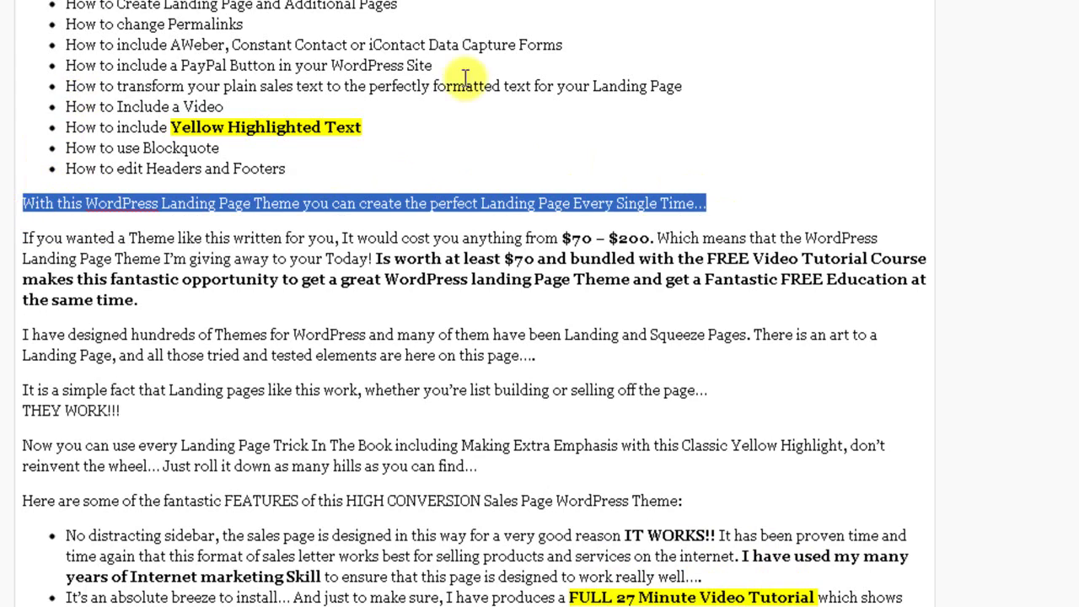
{"action": "scroll", "coordinate": [1053, 76], "scroll_direction": "up", "scroll_amount": 10}
{"action": "scroll", "coordinate": [1054, 85], "scroll_direction": "up", "scroll_amount": 4}
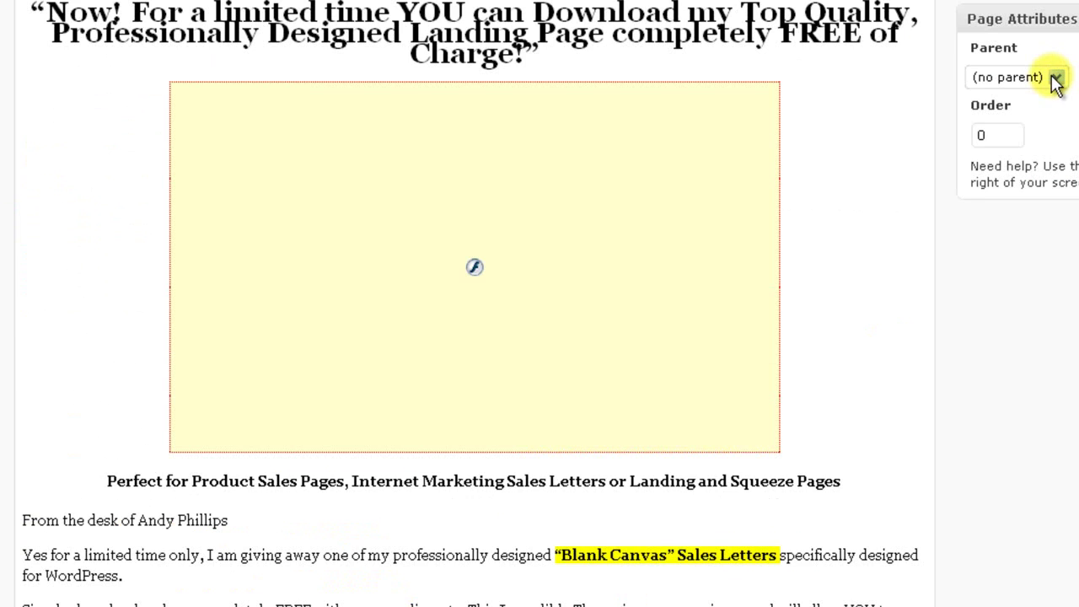
{"action": "scroll", "coordinate": [1054, 80], "scroll_direction": "up", "scroll_amount": 1}
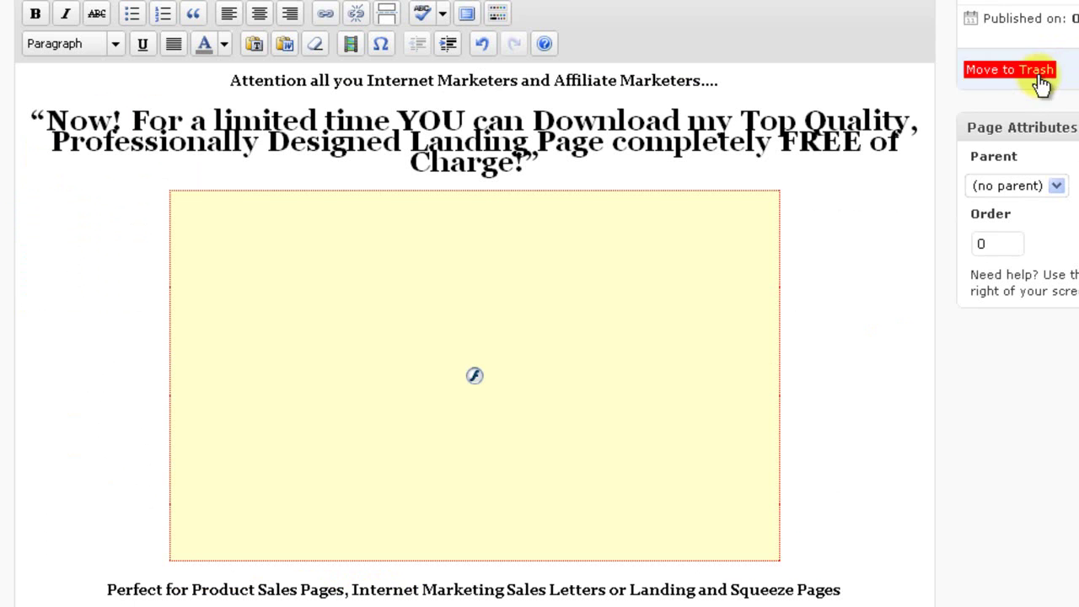
{"action": "left_click", "coordinate": [123, 47]}
{"action": "left_click_drag", "start_coordinate": [160, 144], "coordinate": [158, 161]}
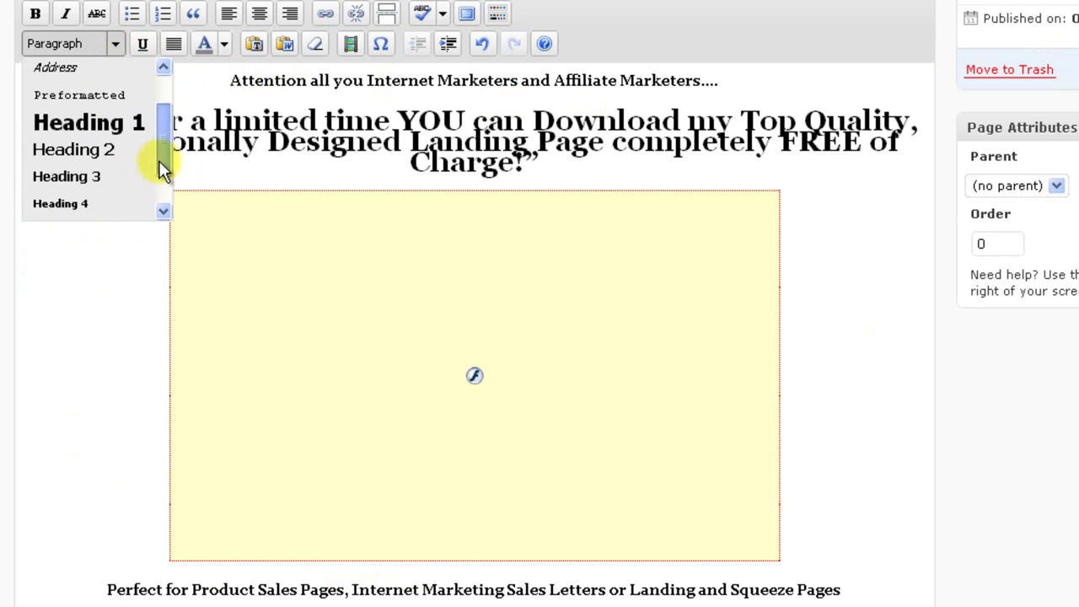
{"action": "left_click", "coordinate": [84, 179]}
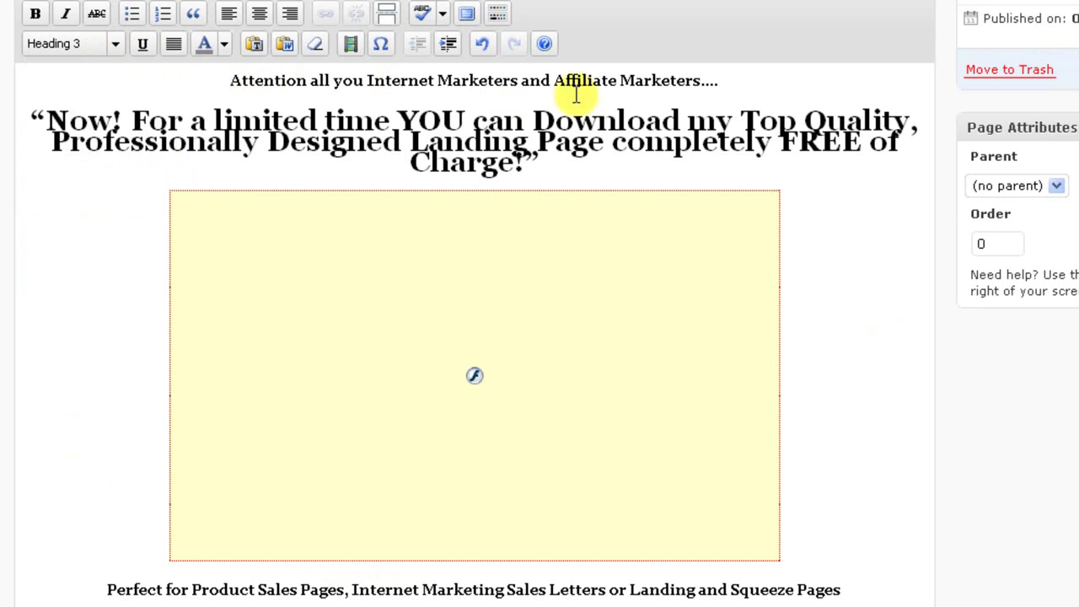
Select the 'With this WordPress Landing Page Theme…' heading line and scroll back to the toolbar.
{"action": "scroll", "coordinate": [990, 242], "scroll_direction": "down", "scroll_amount": 4}
{"action": "scroll", "coordinate": [978, 284], "scroll_direction": "down", "scroll_amount": 12}
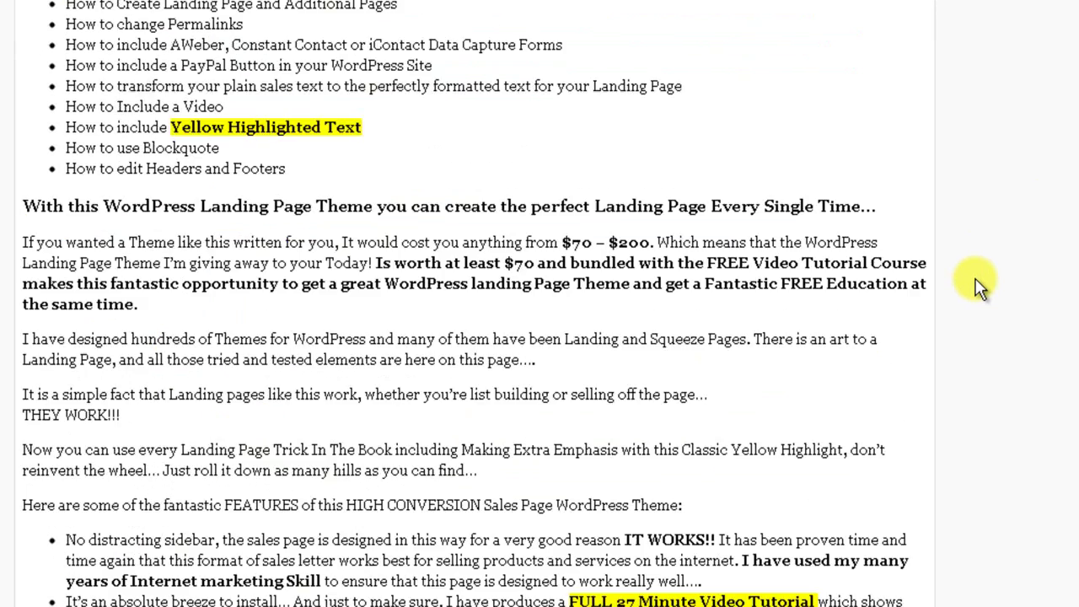
{"action": "scroll", "coordinate": [978, 284], "scroll_direction": "up", "scroll_amount": 3}
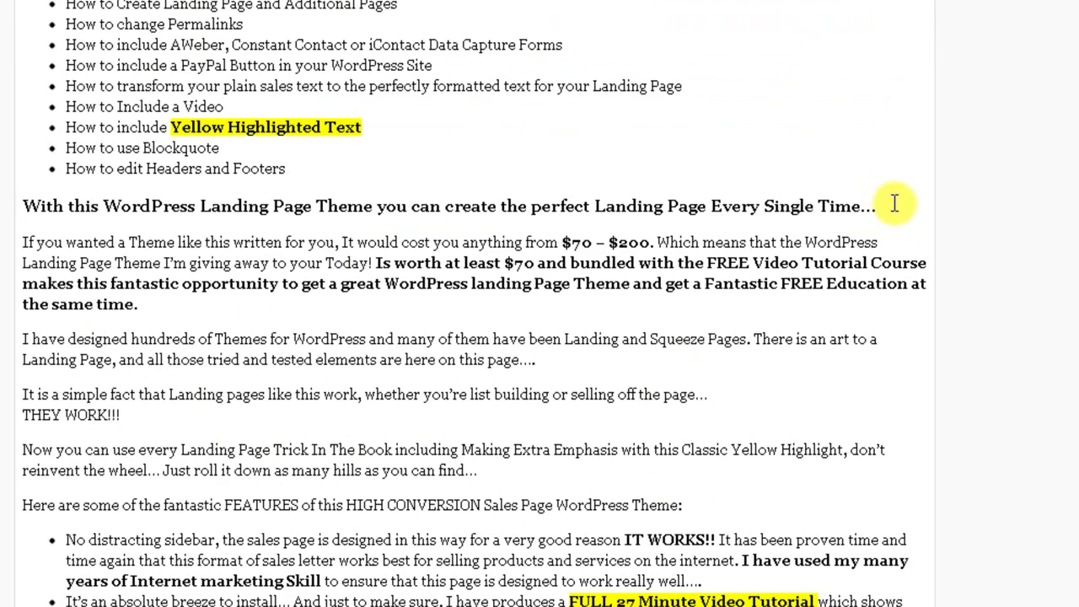
{"action": "left_click_drag", "start_coordinate": [881, 210], "coordinate": [19, 187]}
{"action": "scroll", "coordinate": [522, 34], "scroll_direction": "up", "scroll_amount": 12}
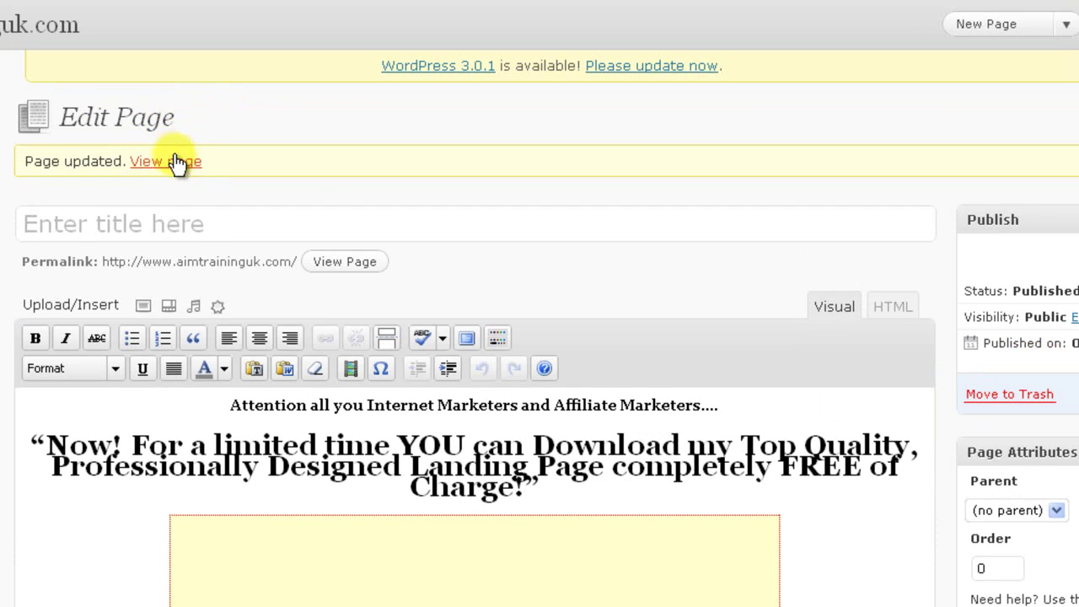
{"action": "left_click", "coordinate": [173, 162]}
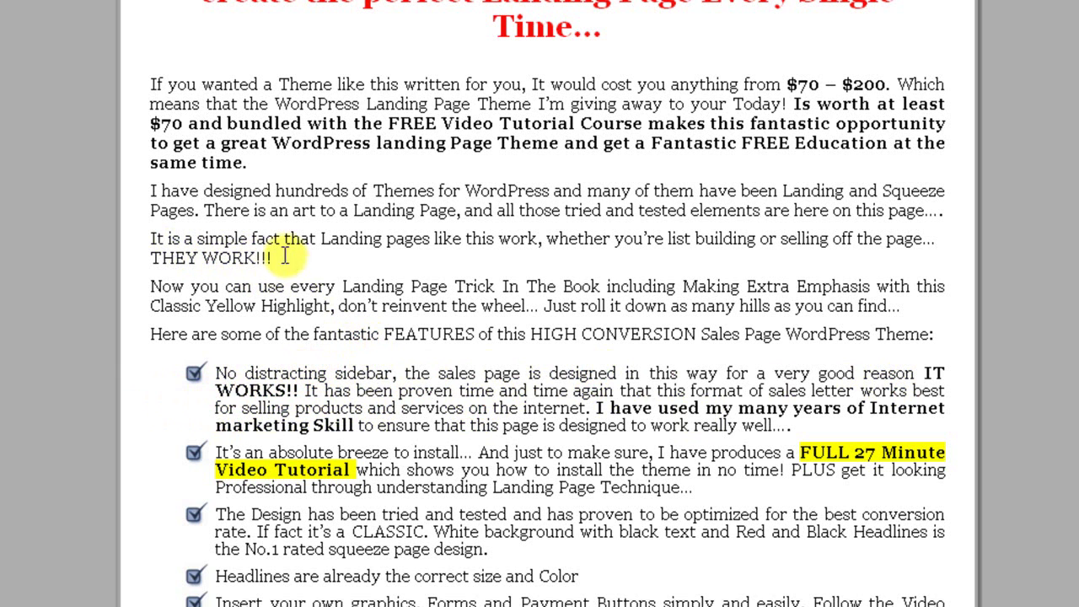
{"action": "left_click_drag", "start_coordinate": [274, 256], "coordinate": [145, 244]}
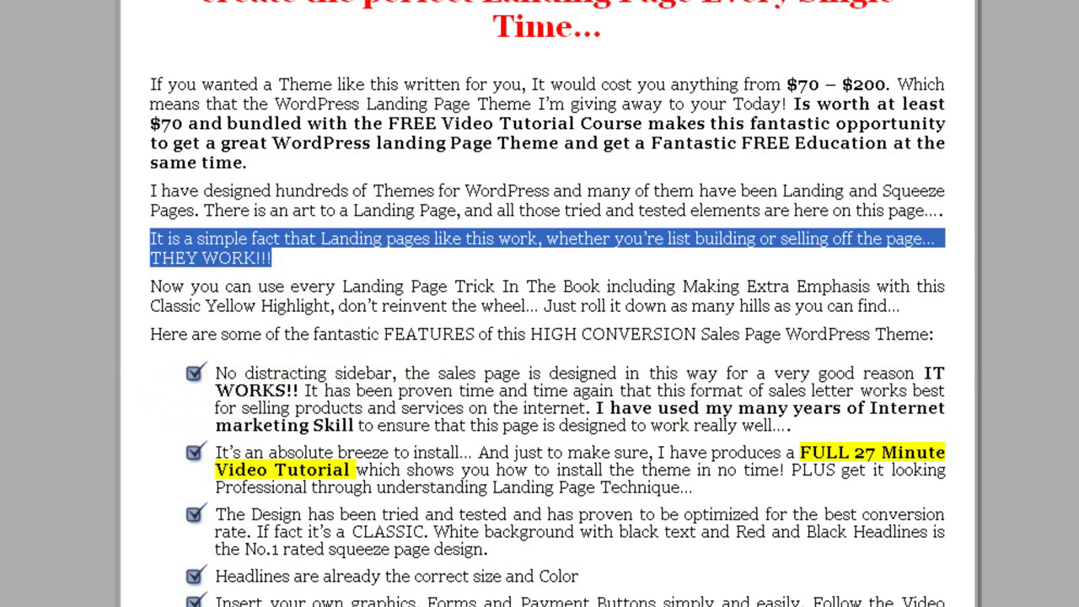
{"action": "scroll", "coordinate": [548, 304], "scroll_direction": "up", "scroll_amount": 12}
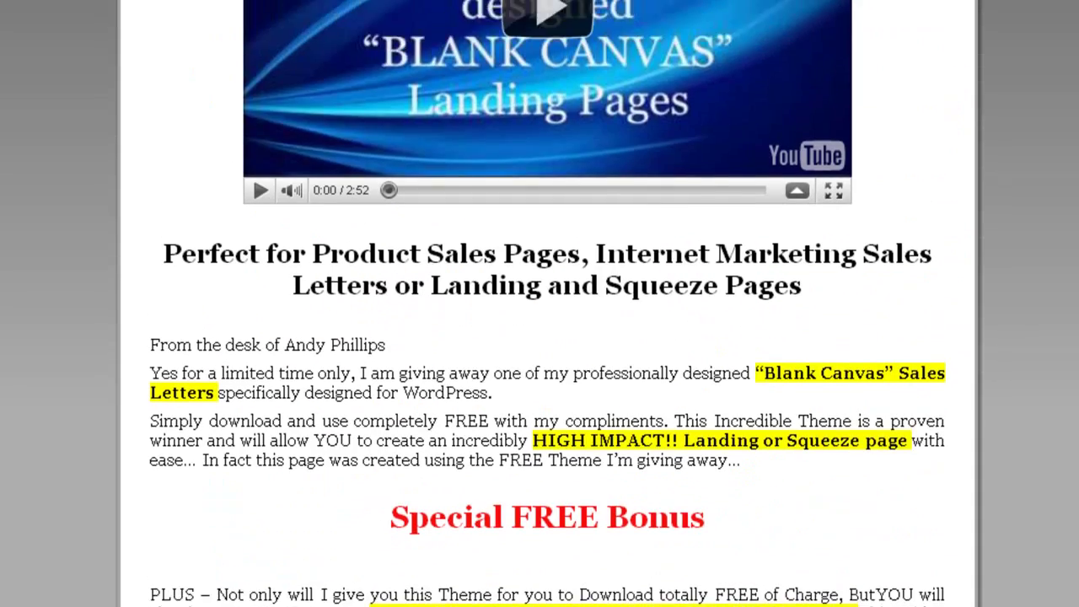
{"action": "scroll", "coordinate": [547, 303], "scroll_direction": "down", "scroll_amount": 5}
{"action": "scroll", "coordinate": [547, 304], "scroll_direction": "down", "scroll_amount": 8}
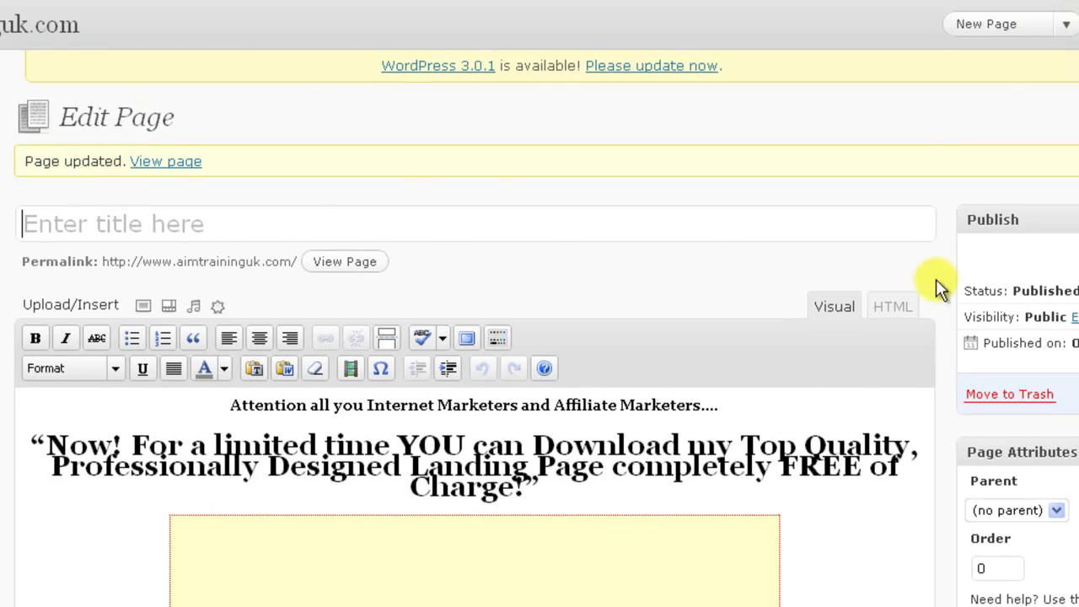
{"action": "scroll", "coordinate": [936, 291], "scroll_direction": "down", "scroll_amount": 20}
{"action": "scroll", "coordinate": [936, 300], "scroll_direction": "down", "scroll_amount": 10}
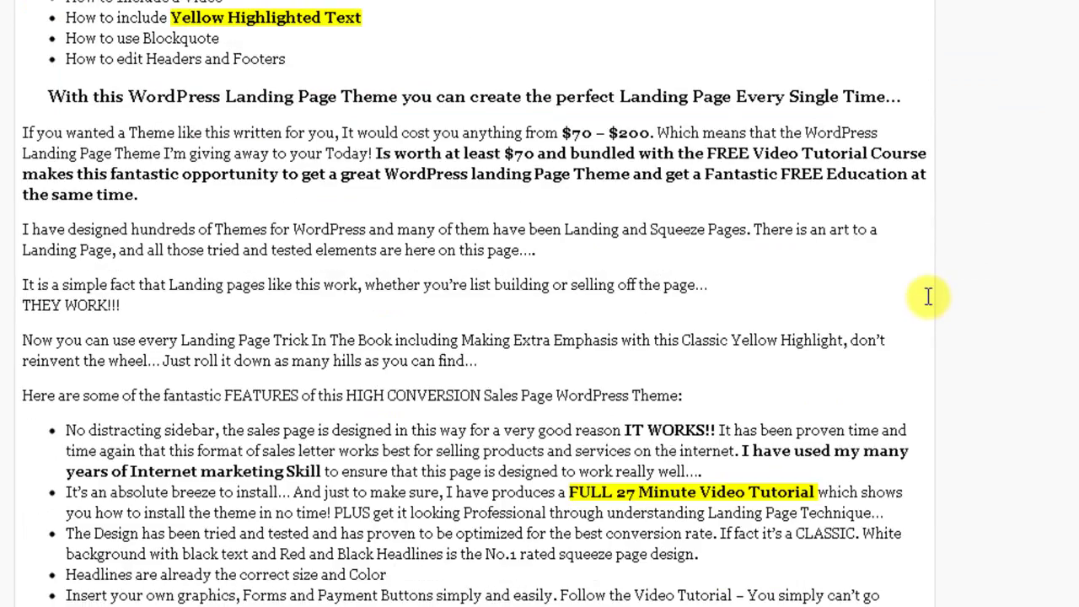
Turn the 'It is a simple fact… THEY WORK!!!' paragraph into a heading using the Format dropdown.
{"action": "left_click_drag", "start_coordinate": [122, 306], "coordinate": [5, 291]}
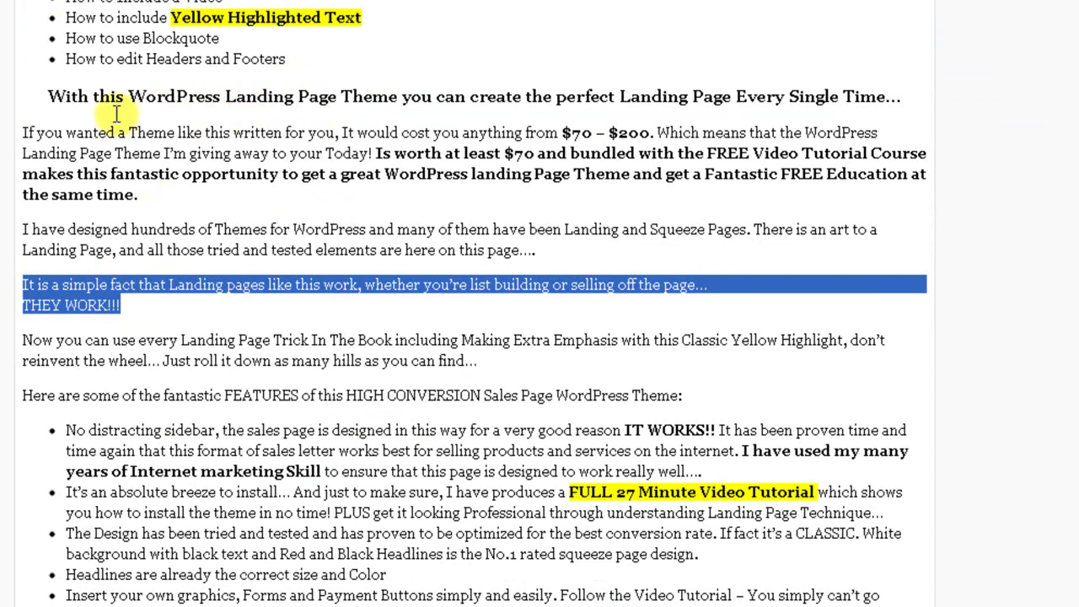
{"action": "scroll", "coordinate": [116, 113], "scroll_direction": "up", "scroll_amount": 5}
{"action": "scroll", "coordinate": [118, 113], "scroll_direction": "up", "scroll_amount": 10}
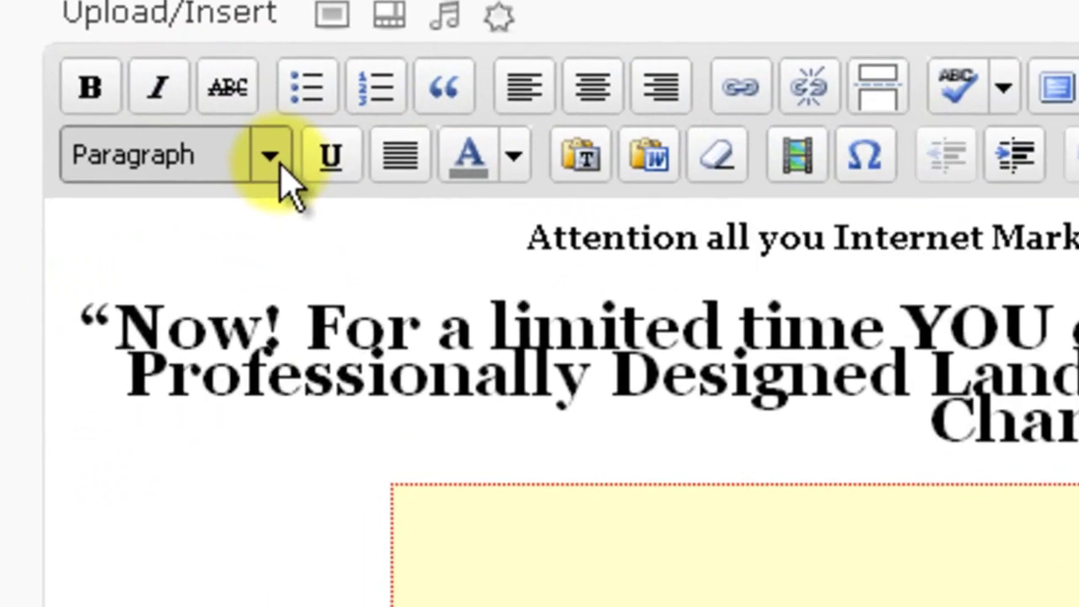
{"action": "left_click", "coordinate": [159, 154]}
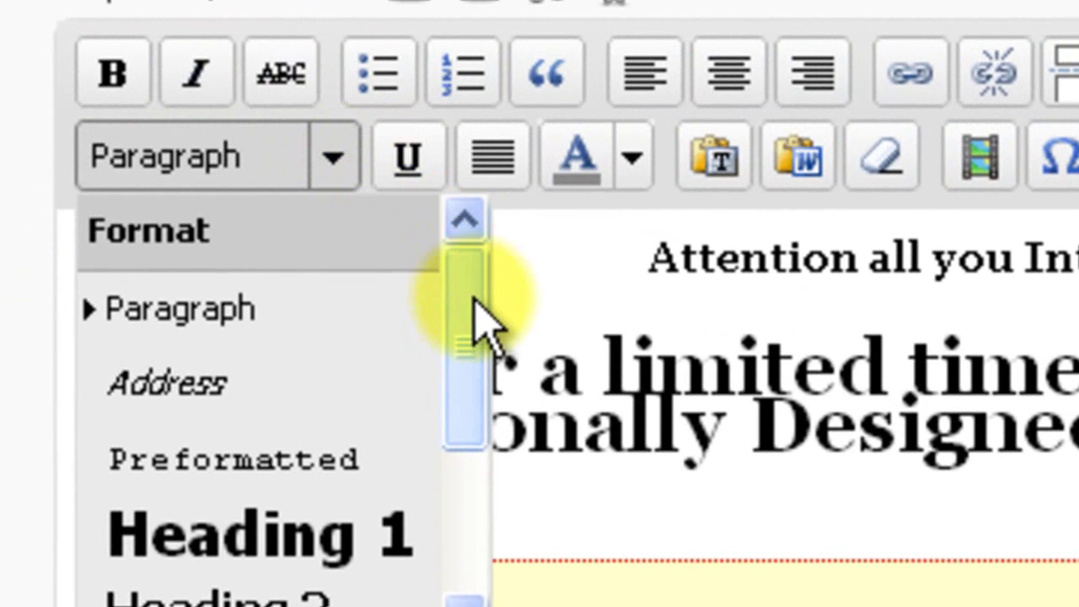
{"action": "left_click_drag", "start_coordinate": [472, 325], "coordinate": [458, 445]}
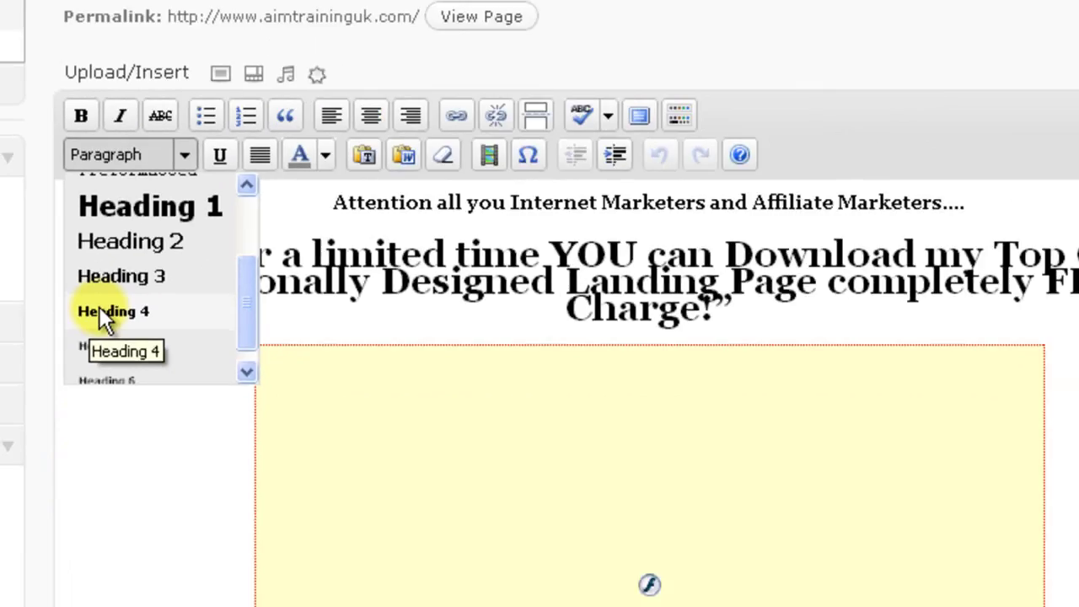
{"action": "left_click", "coordinate": [135, 425]}
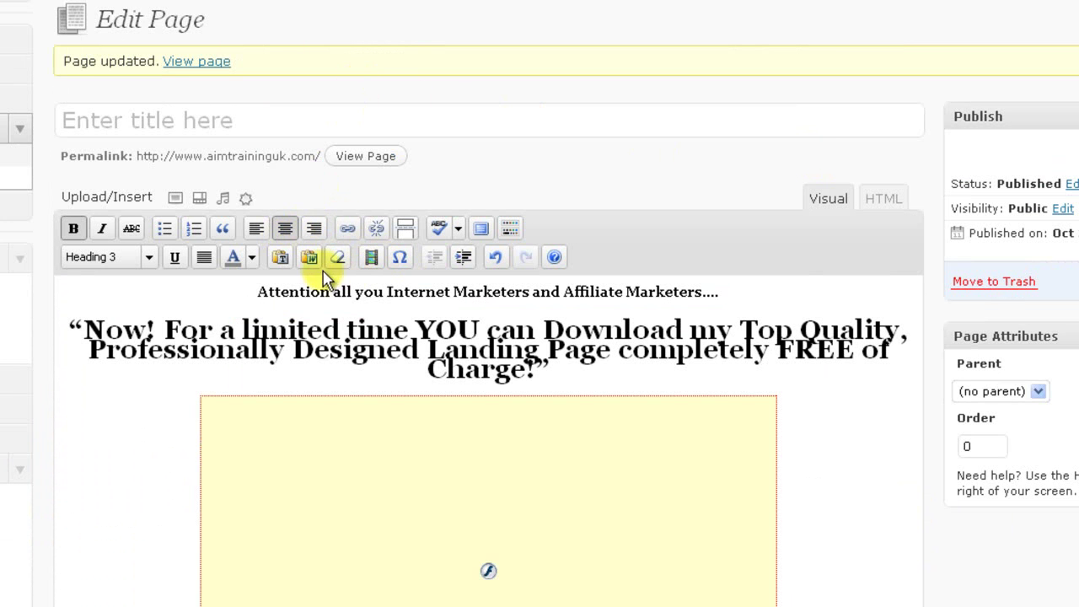
Review the formatted content, then switch to the HTML tab and scroll to the closing list tag.
{"action": "scroll", "coordinate": [927, 356], "scroll_direction": "down", "scroll_amount": 10}
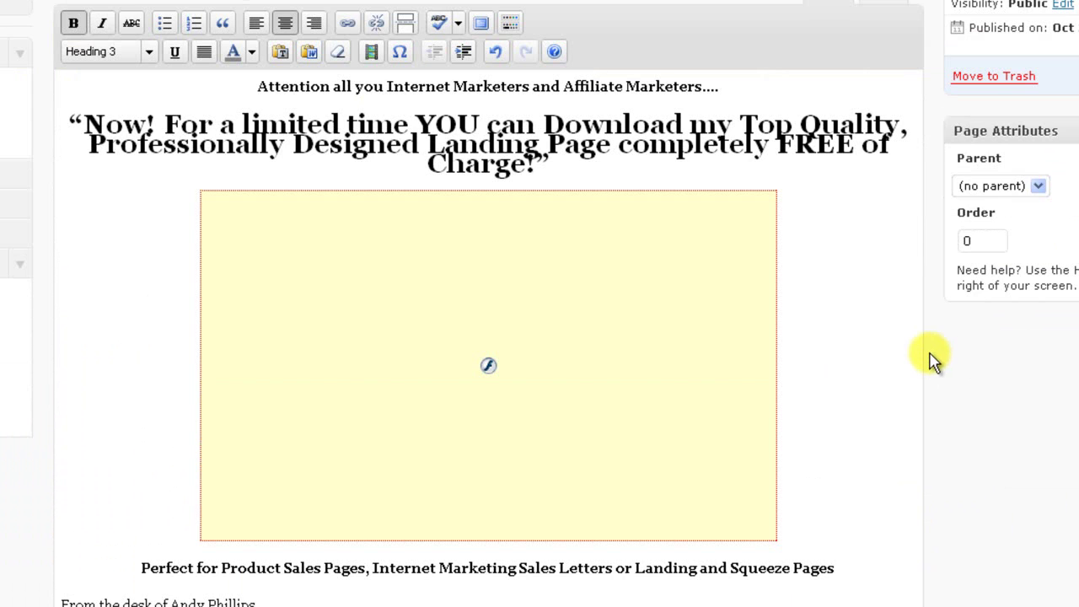
{"action": "scroll", "coordinate": [897, 333], "scroll_direction": "down", "scroll_amount": 4}
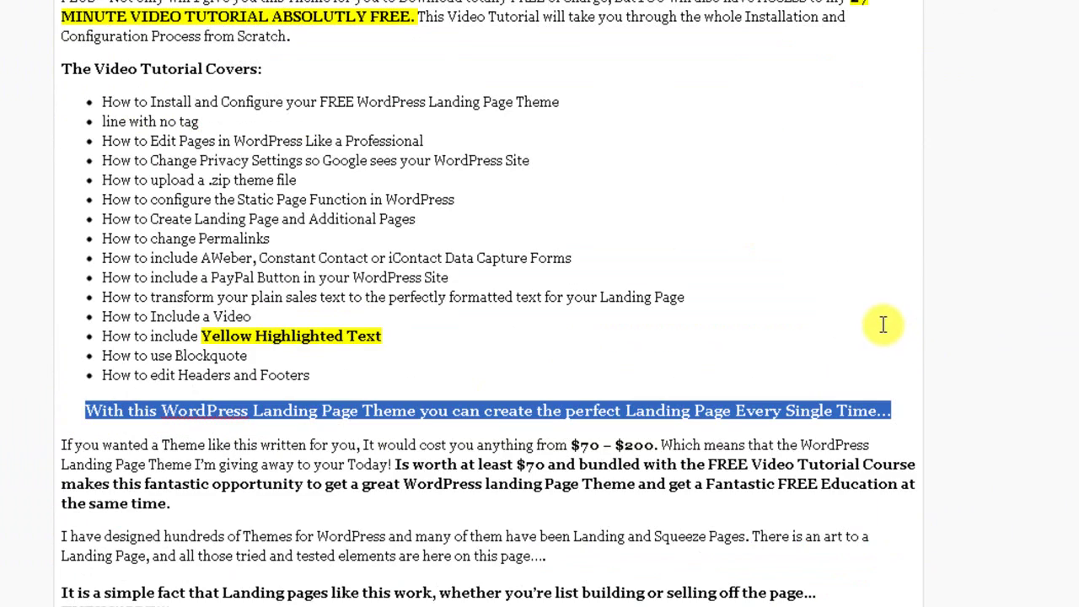
{"action": "scroll", "coordinate": [868, 282], "scroll_direction": "up", "scroll_amount": 15}
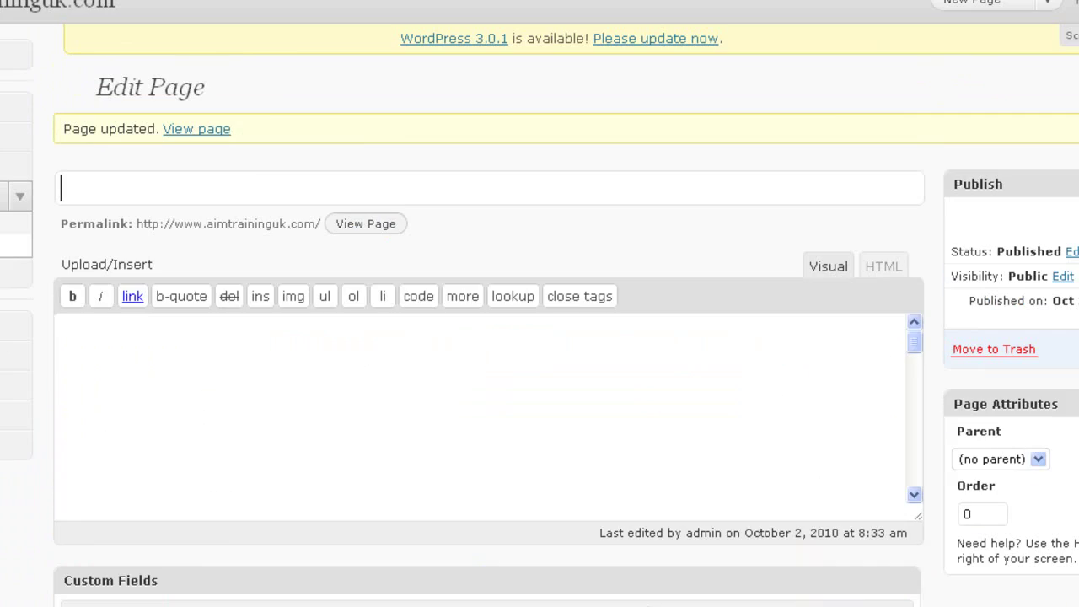
{"action": "scroll", "coordinate": [1060, 169], "scroll_direction": "up", "scroll_amount": 1}
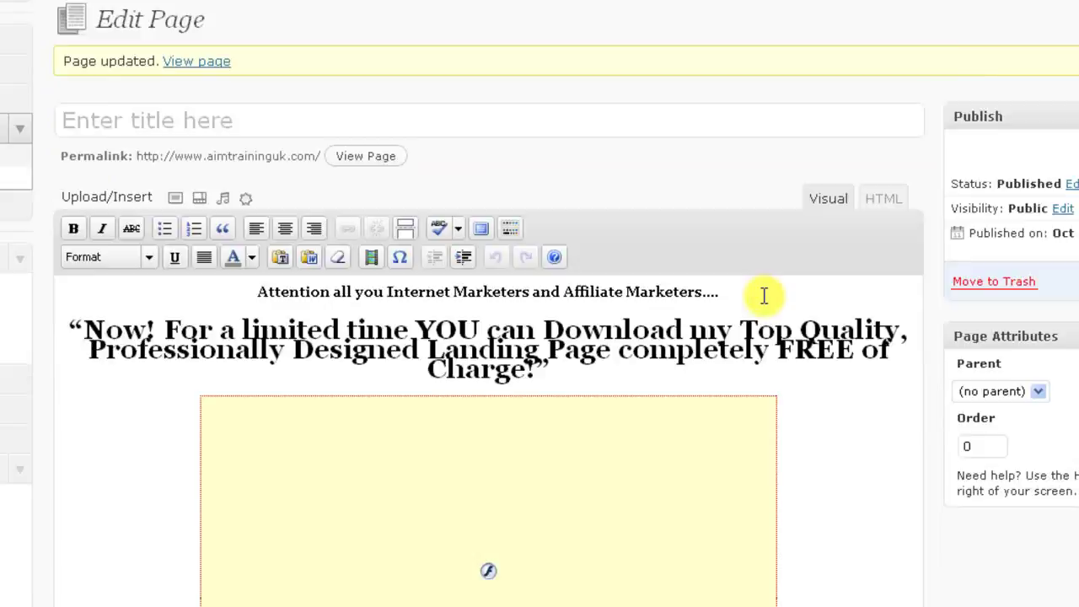
{"action": "scroll", "coordinate": [763, 295], "scroll_direction": "down", "scroll_amount": 1}
{"action": "scroll", "coordinate": [850, 291], "scroll_direction": "down", "scroll_amount": 10}
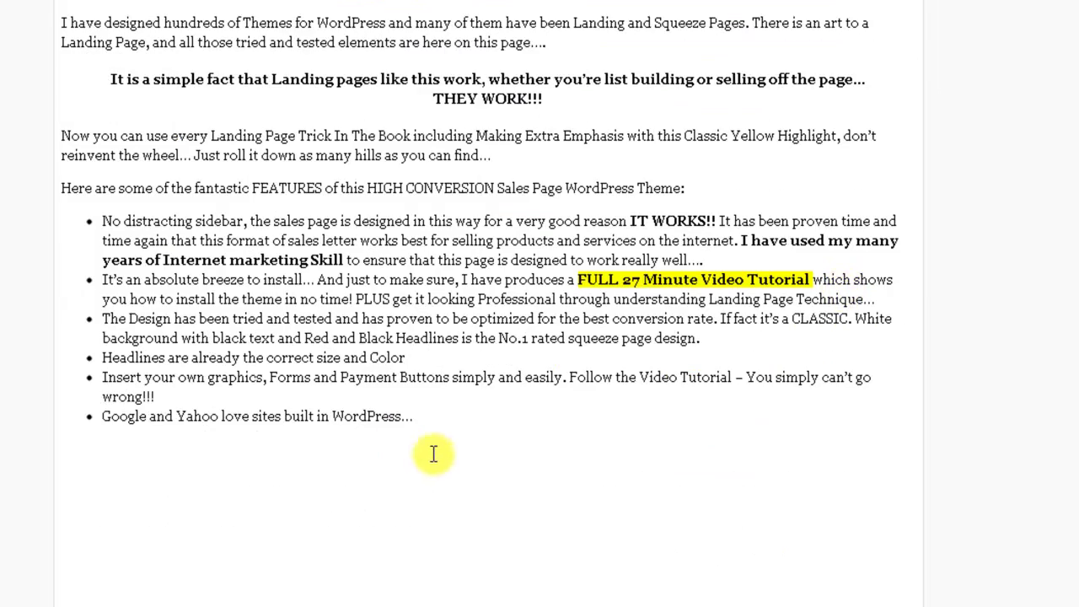
{"action": "scroll", "coordinate": [633, 377], "scroll_direction": "up", "scroll_amount": 10}
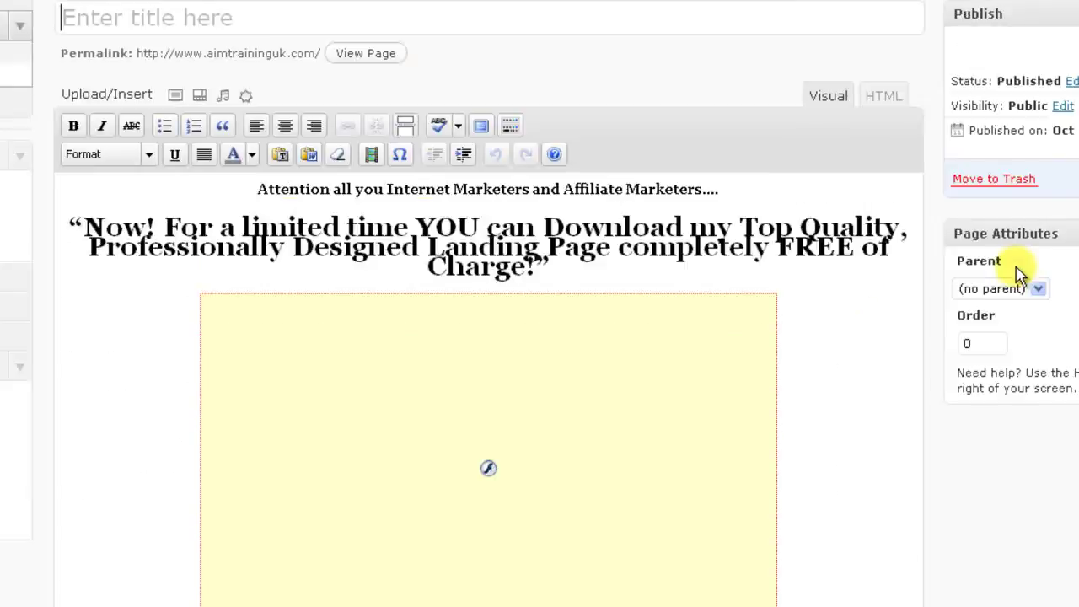
{"action": "scroll", "coordinate": [1017, 278], "scroll_direction": "up", "scroll_amount": 2}
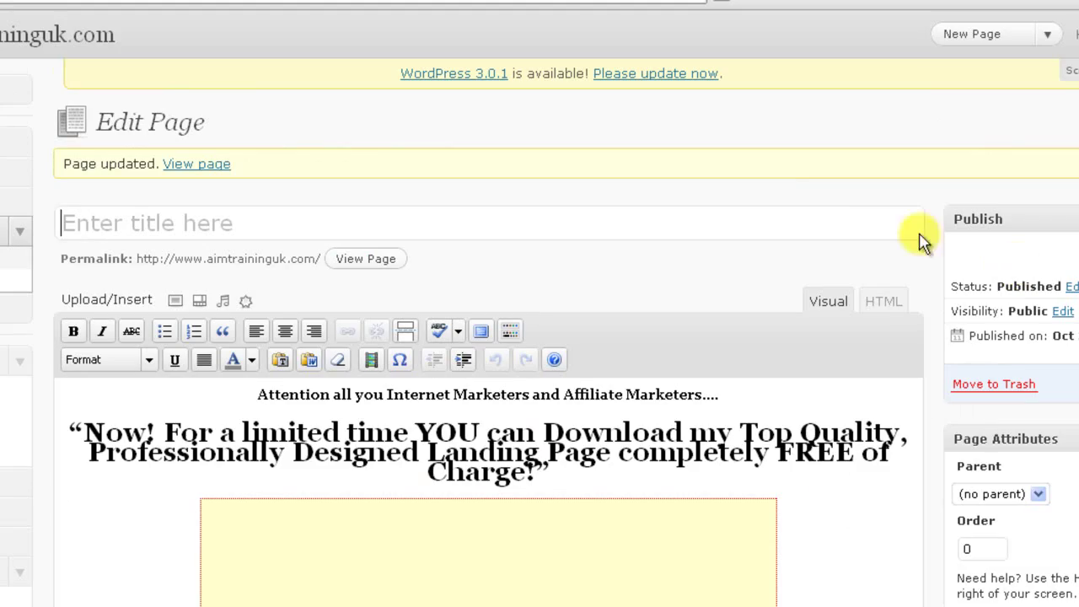
{"action": "left_click", "coordinate": [883, 310]}
{"action": "scroll", "coordinate": [925, 341], "scroll_direction": "down", "scroll_amount": 20}
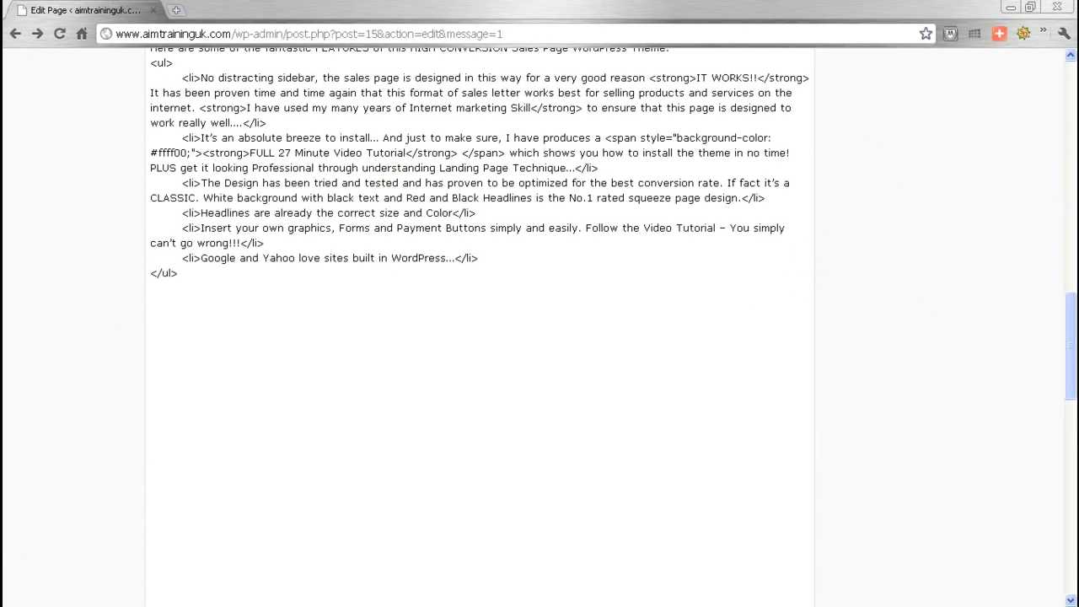
Copy the Aweber form <script> line from the Notepad codes-page notes, then minimize Notepad.
{"action": "key", "text": "alt+Tab"}
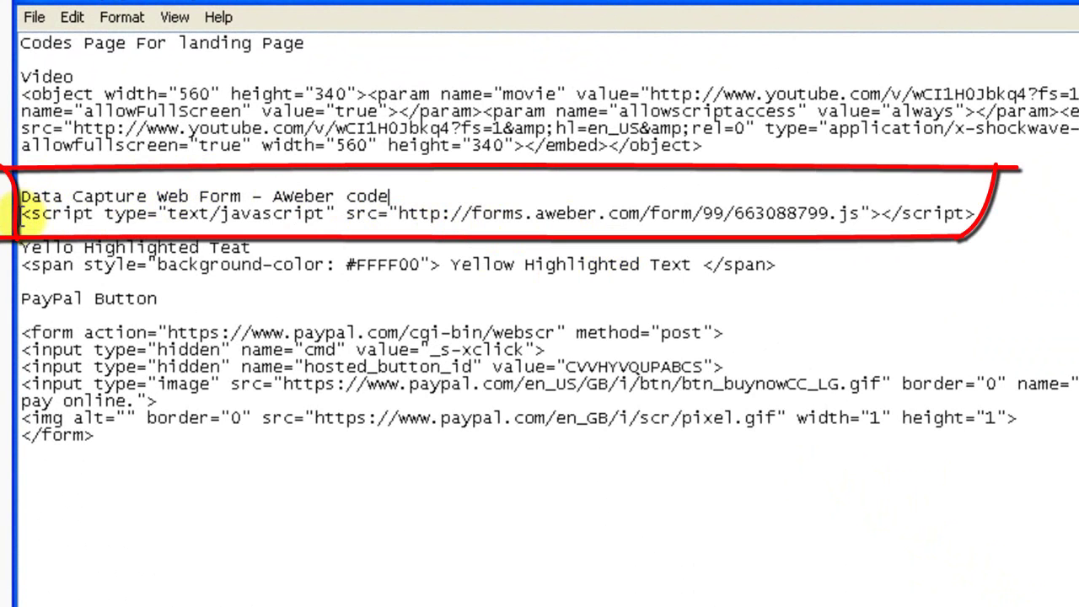
{"action": "mouse_move", "coordinate": [23, 215]}
{"action": "left_mouse_down"}
{"action": "mouse_move", "coordinate": [795, 234]}
{"action": "mouse_move", "coordinate": [1023, 219]}
{"action": "mouse_move", "coordinate": [946, 218]}
{"action": "left_mouse_up"}
{"action": "right_click", "coordinate": [946, 216]}
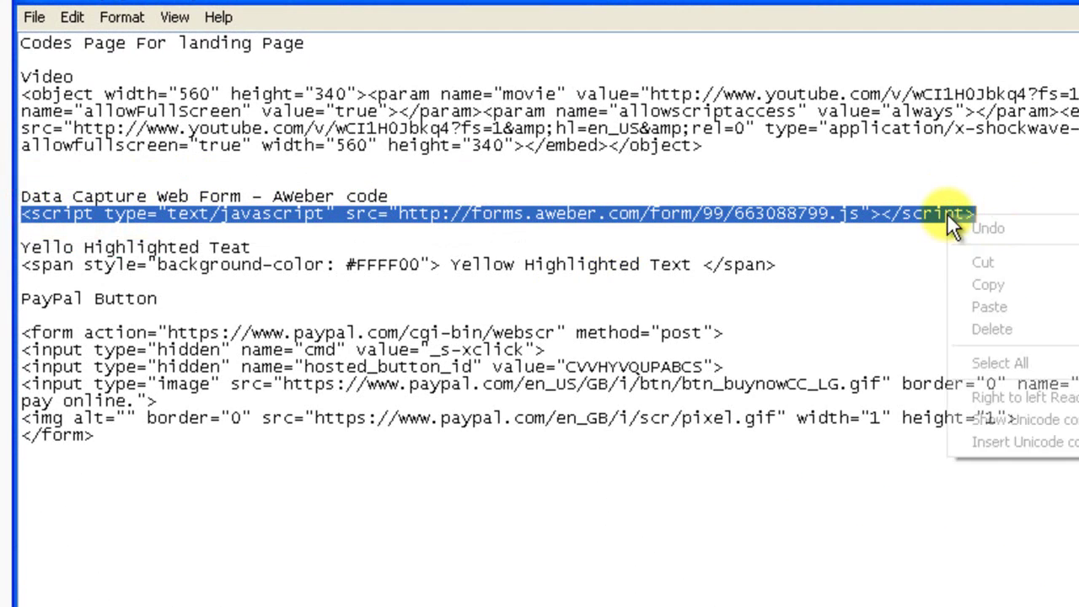
{"action": "left_click", "coordinate": [1031, 291]}
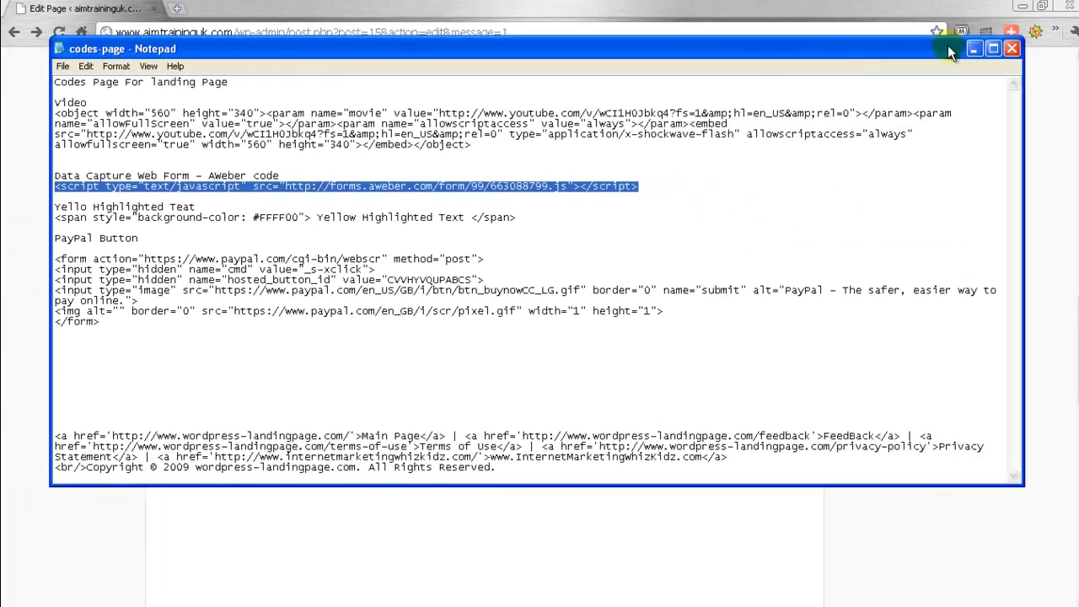
{"action": "left_click", "coordinate": [974, 49]}
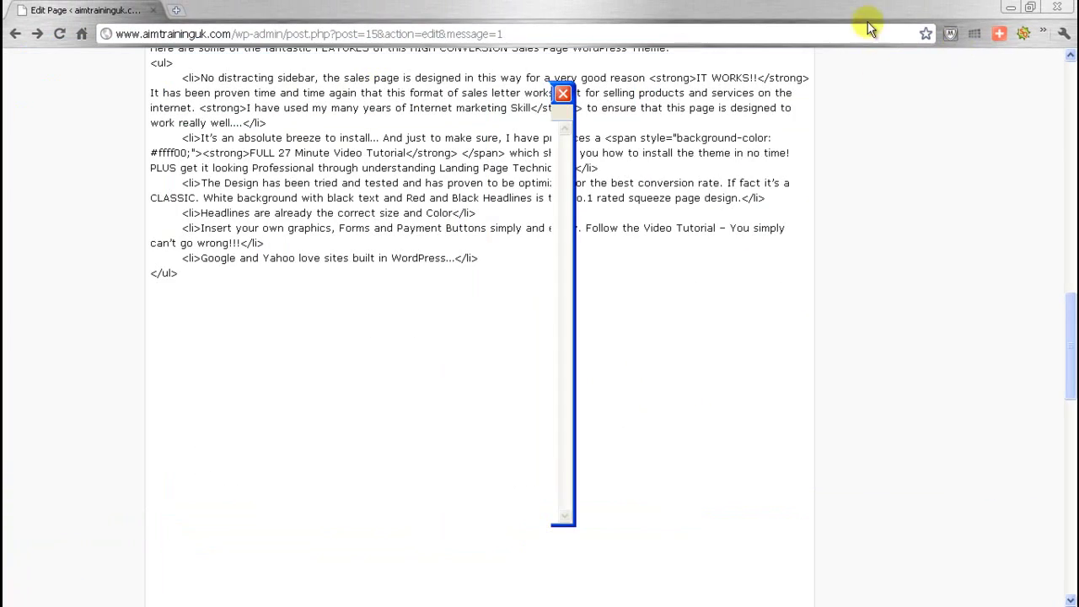
Paste the Aweber script after a blank line below the closing </ul> in the HTML source.
{"action": "scroll", "coordinate": [846, 168], "scroll_direction": "up", "scroll_amount": 15}
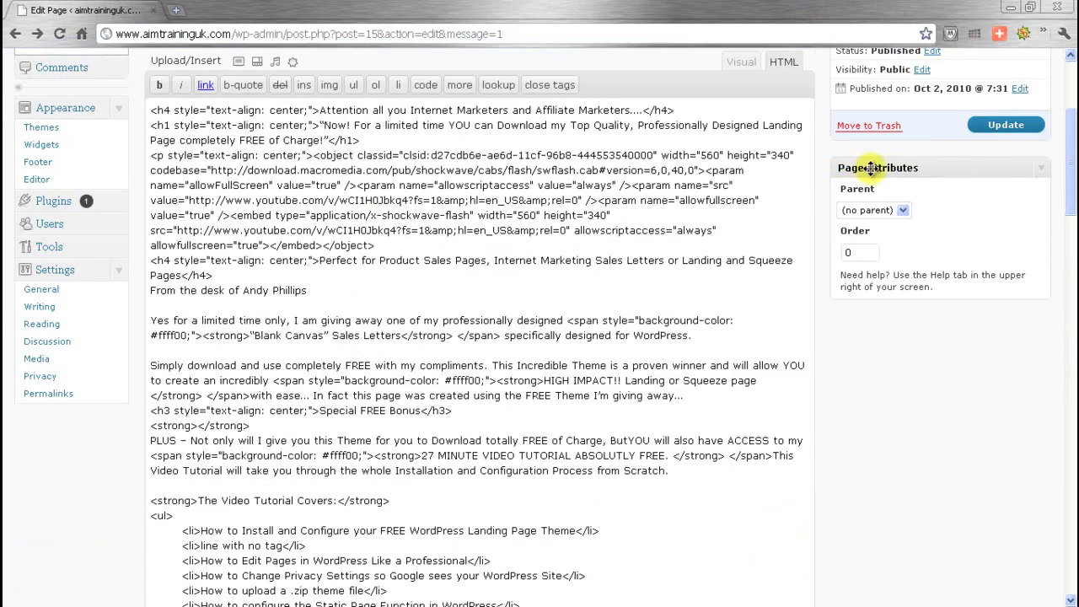
{"action": "scroll", "coordinate": [783, 110], "scroll_direction": "up", "scroll_amount": 1}
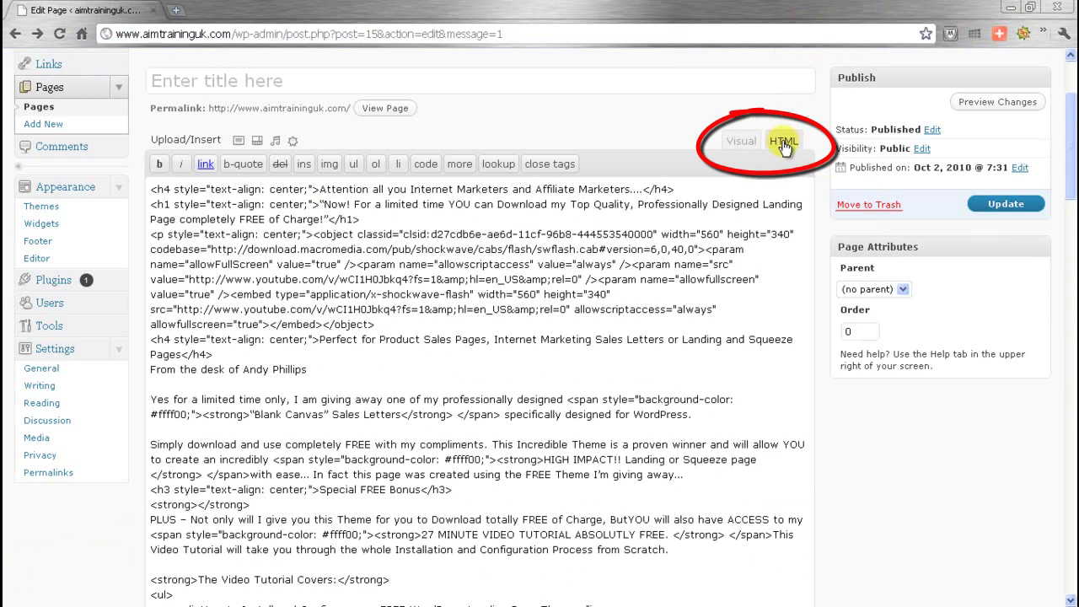
{"action": "scroll", "coordinate": [346, 334], "scroll_direction": "down", "scroll_amount": 10}
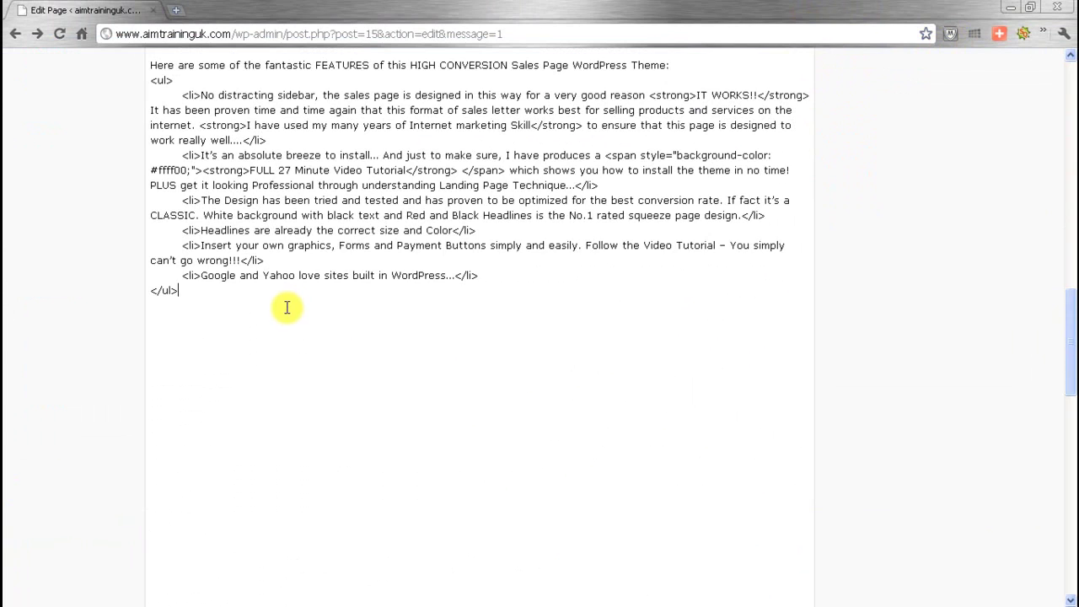
{"action": "key", "text": "Return"}
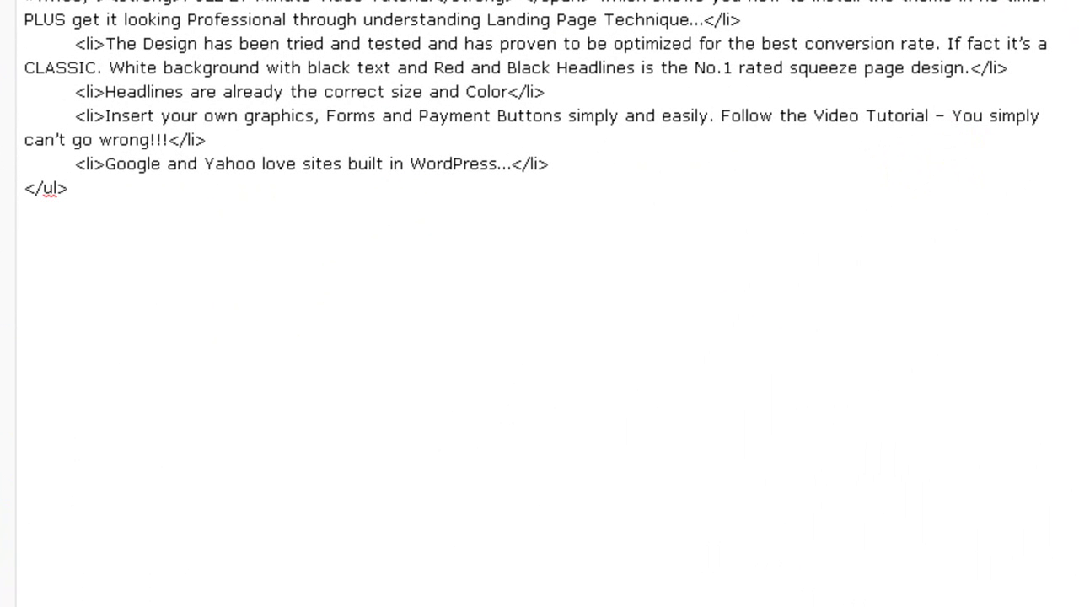
{"action": "key", "text": "Return"}
{"action": "key", "text": "ctrl+v"}
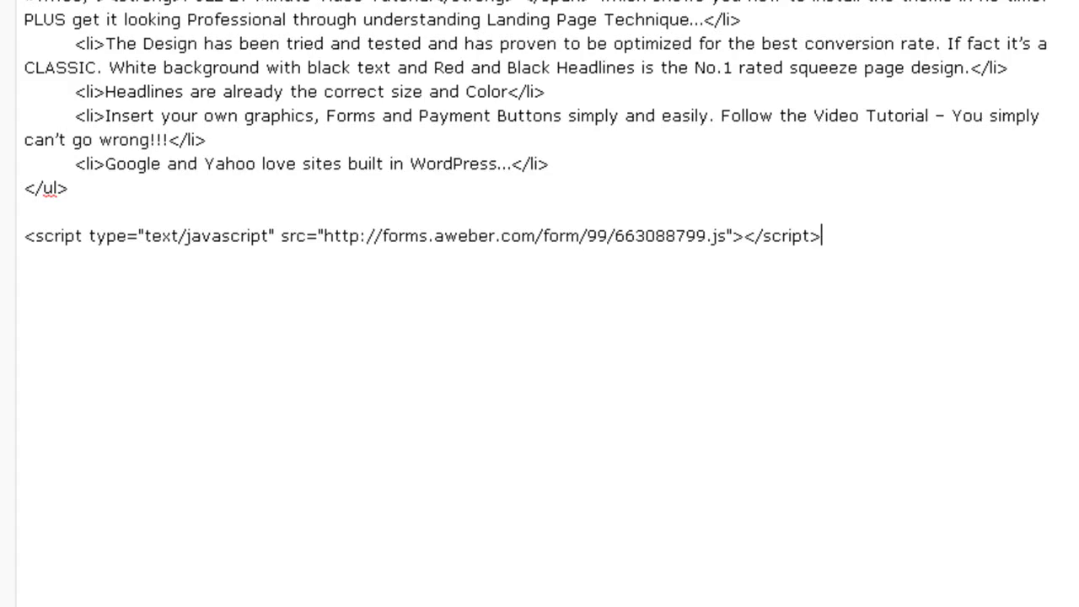
Save the page with Update.
{"action": "scroll", "coordinate": [927, 261], "scroll_direction": "up", "scroll_amount": 5}
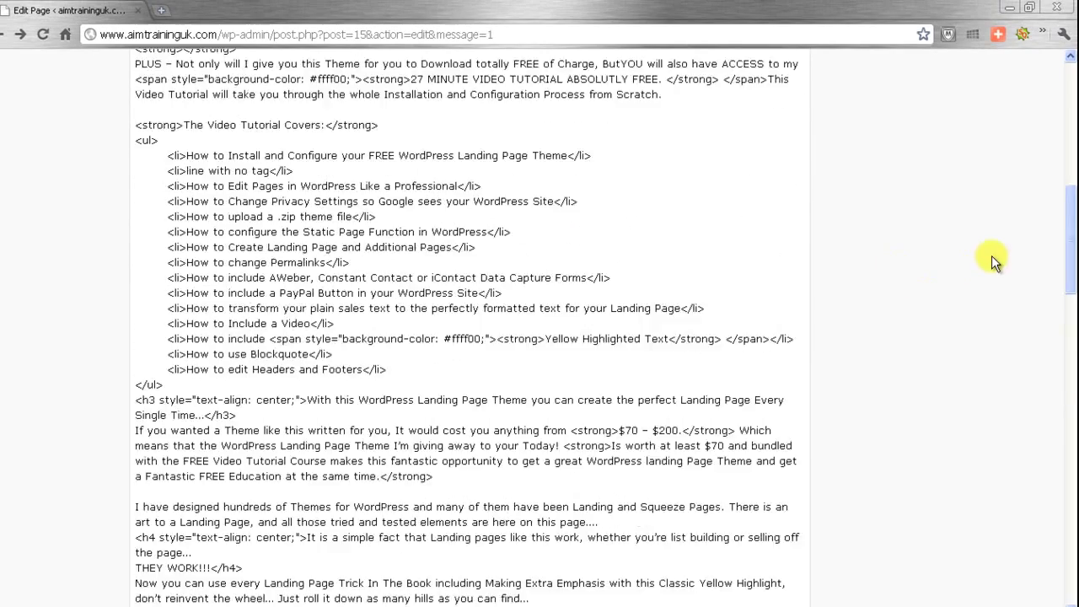
{"action": "scroll", "coordinate": [991, 255], "scroll_direction": "up", "scroll_amount": 5}
{"action": "left_click", "coordinate": [1010, 148]}
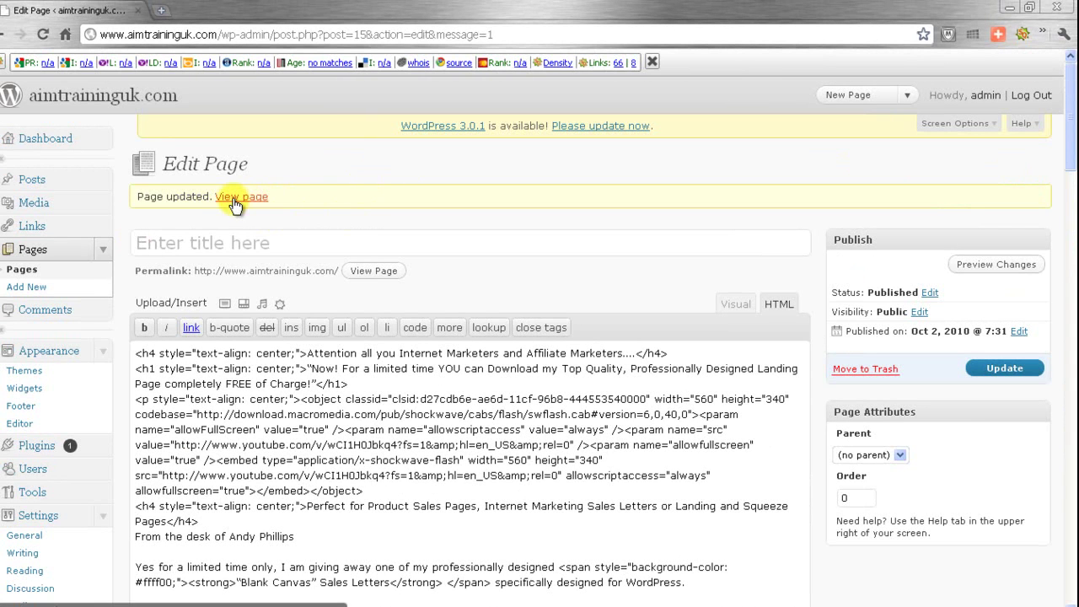
{"action": "left_click", "coordinate": [233, 199]}
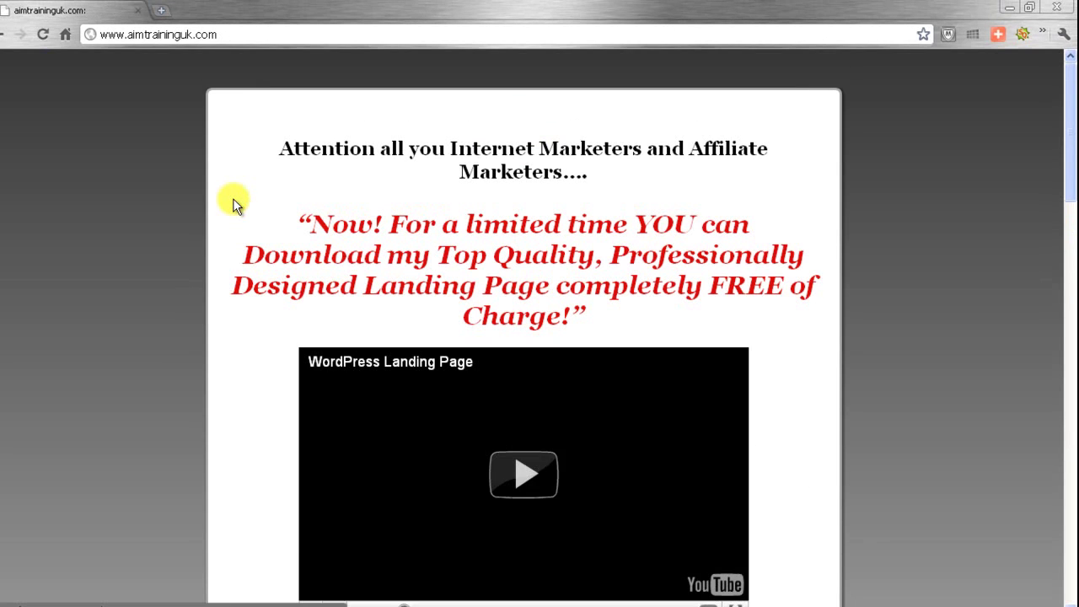
{"action": "left_click_drag", "start_coordinate": [1064, 147], "coordinate": [1064, 550]}
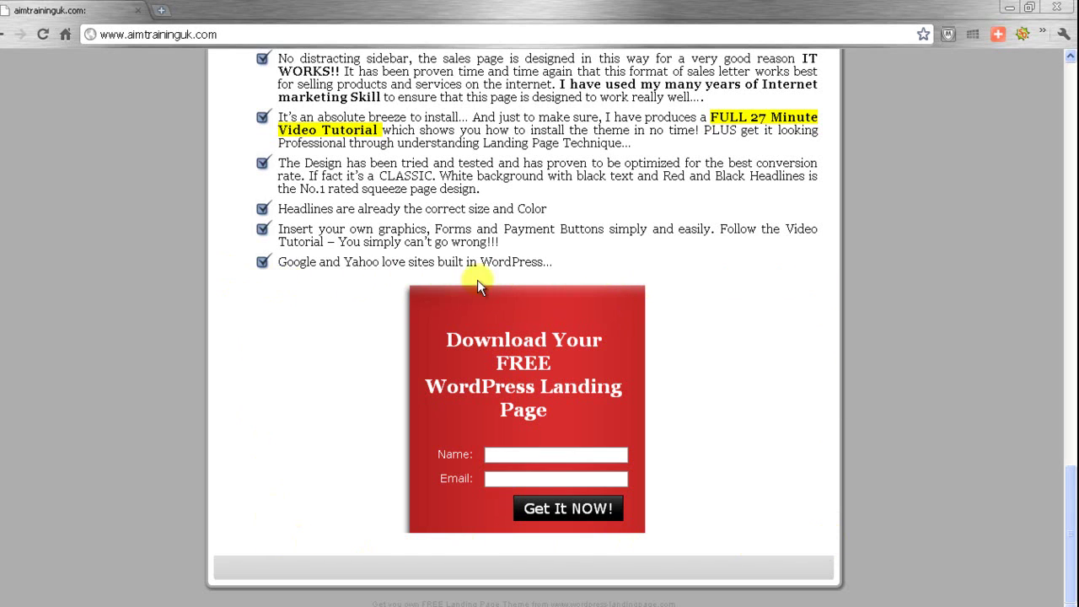
{"action": "scroll", "coordinate": [899, 366], "scroll_direction": "up", "scroll_amount": 9}
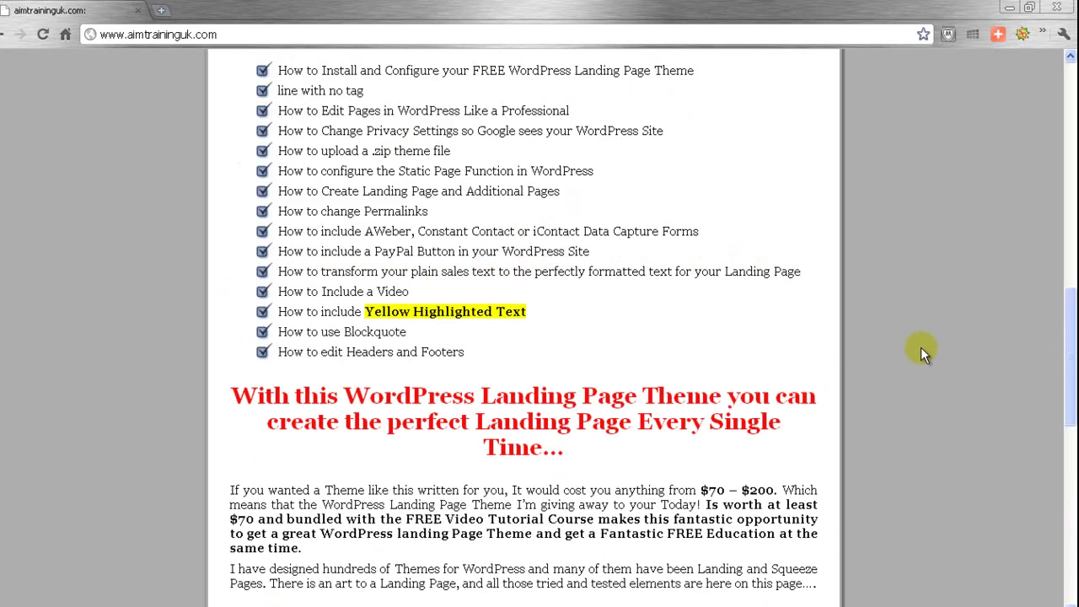
{"action": "scroll", "coordinate": [917, 348], "scroll_direction": "up", "scroll_amount": 6}
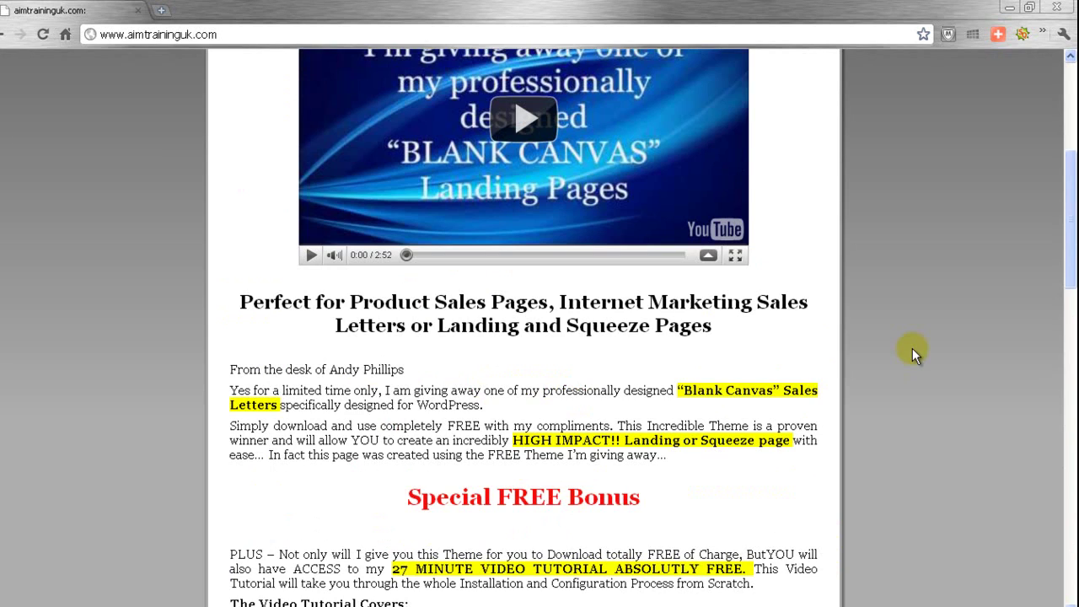
{"action": "scroll", "coordinate": [912, 348], "scroll_direction": "up", "scroll_amount": 4}
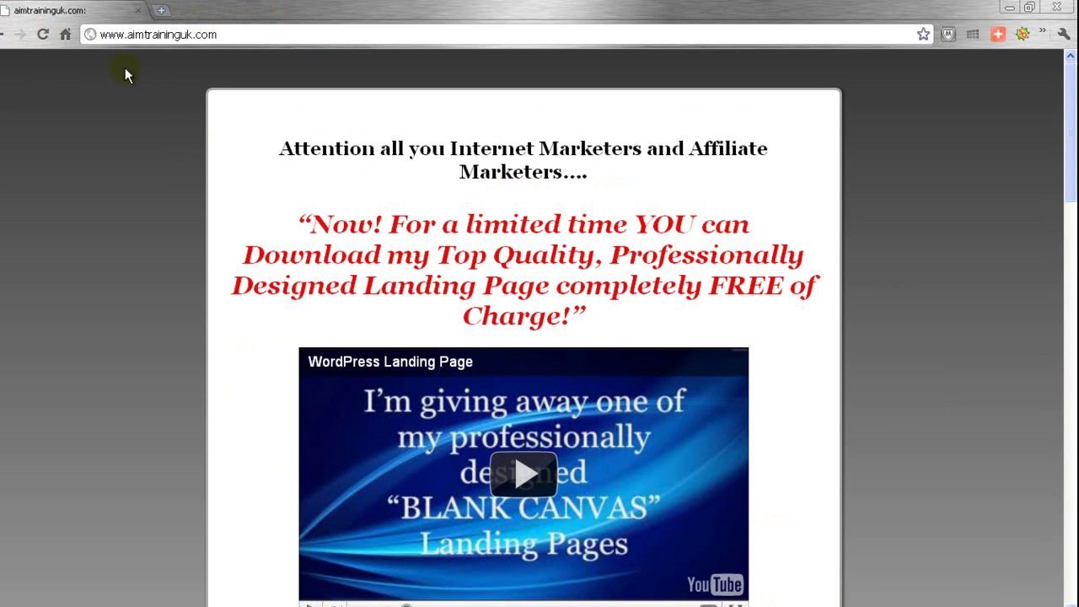
Return to Edit Page and select the whole Aweber script line in the HTML source.
{"action": "left_click", "coordinate": [4, 34]}
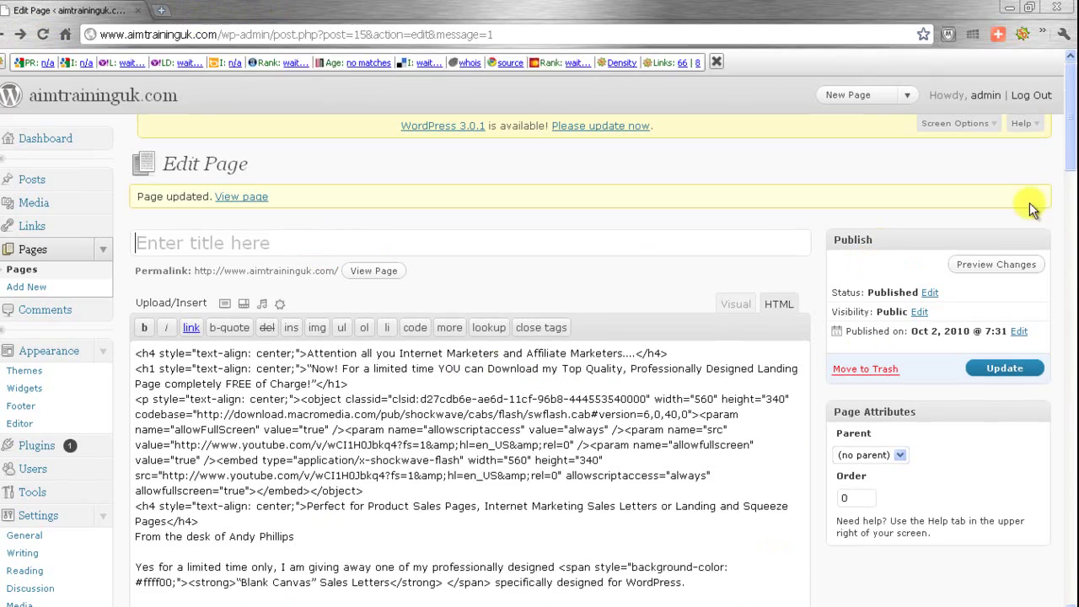
{"action": "left_click_drag", "start_coordinate": [1074, 130], "coordinate": [1042, 370]}
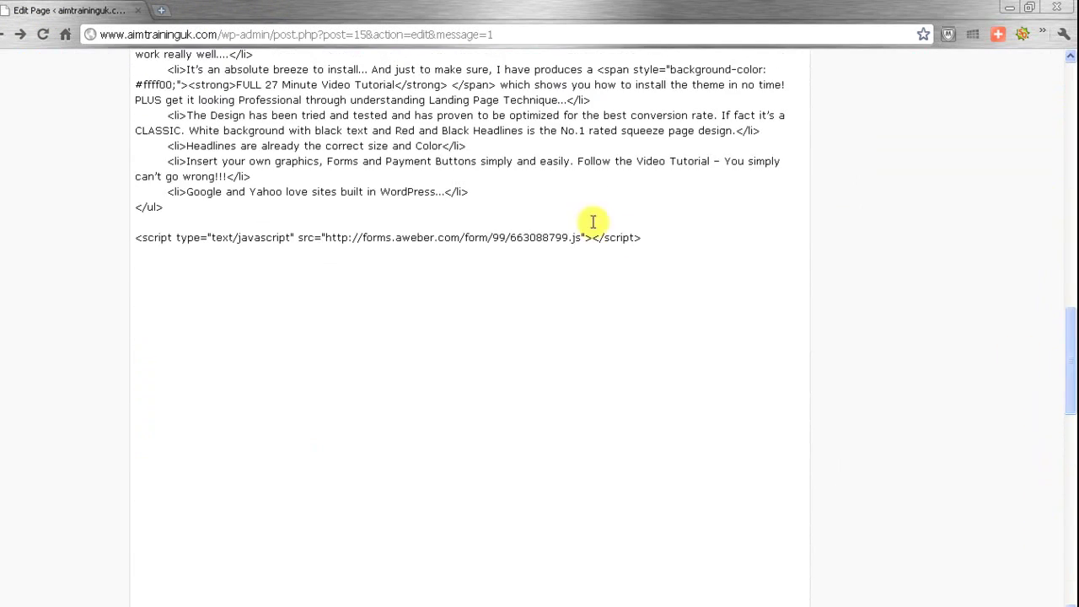
{"action": "left_click_drag", "start_coordinate": [654, 237], "coordinate": [174, 241]}
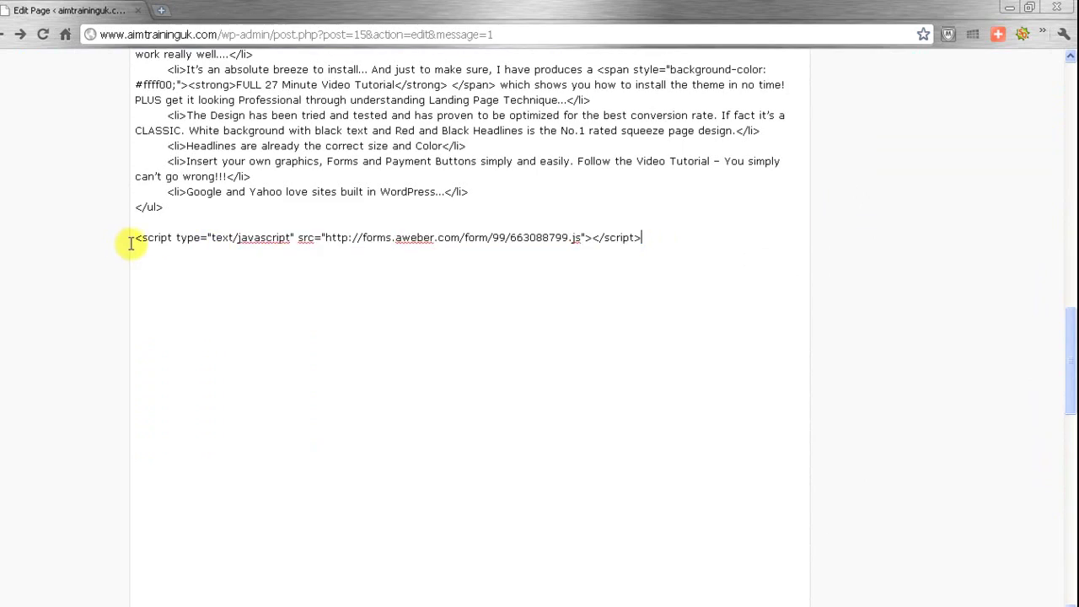
{"action": "triple_click", "coordinate": [131, 244]}
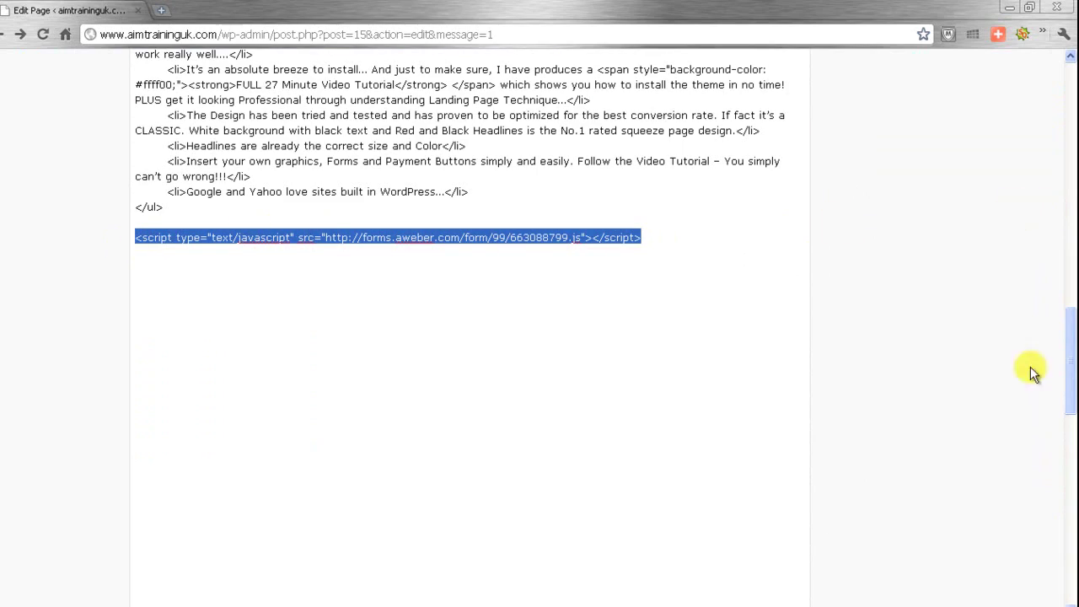
{"action": "left_click_drag", "start_coordinate": [1071, 361], "coordinate": [1071, 127]}
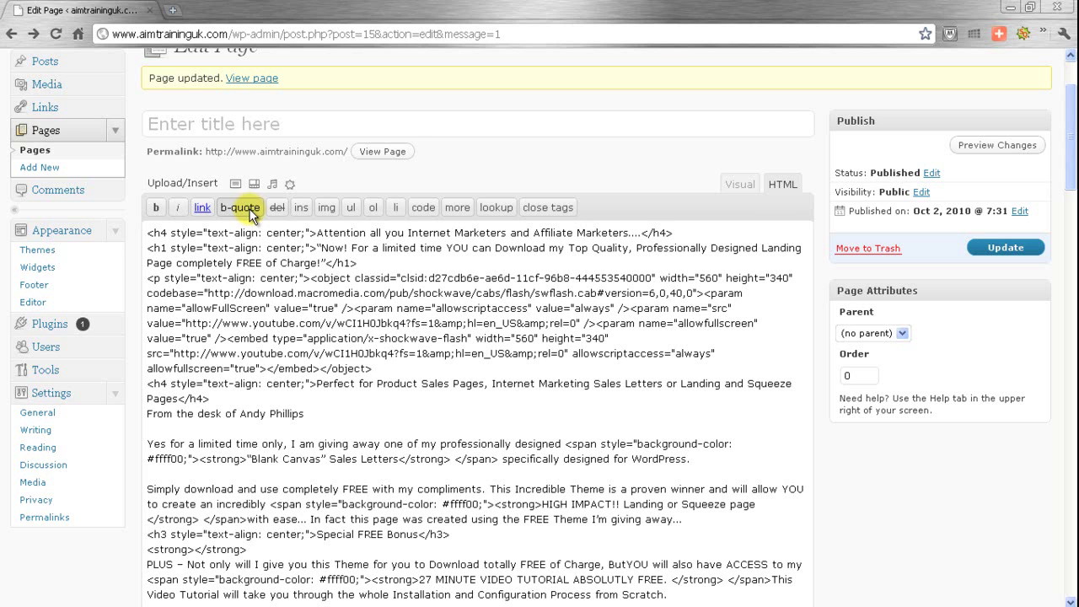
Put the opening blockquote tag, the Aweber script and the closing tag on separate lines.
{"action": "scroll", "coordinate": [249, 208], "scroll_direction": "down", "scroll_amount": 10}
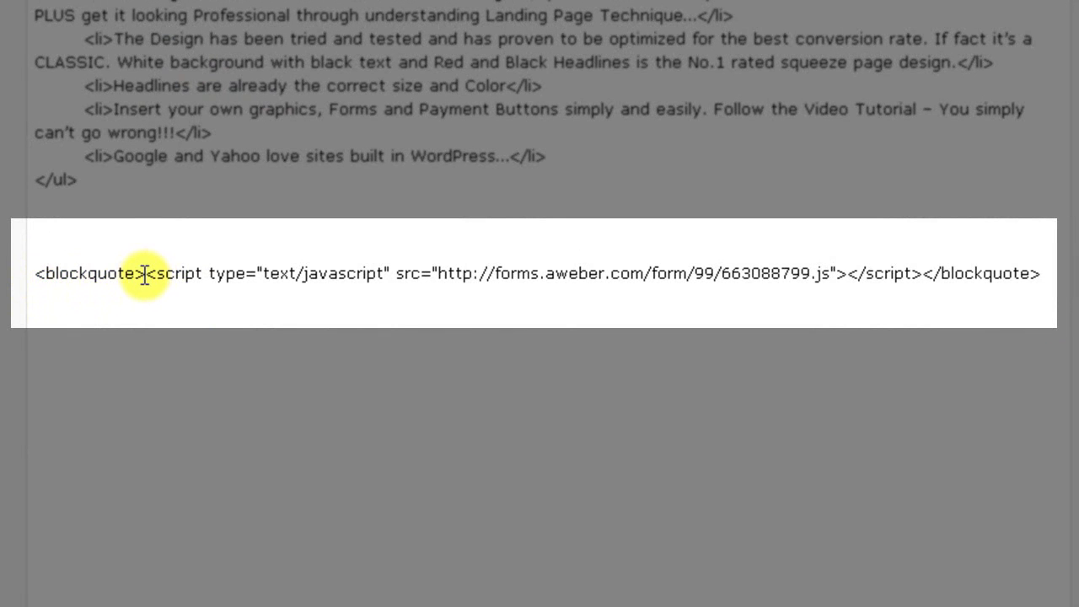
{"action": "left_click", "coordinate": [145, 273]}
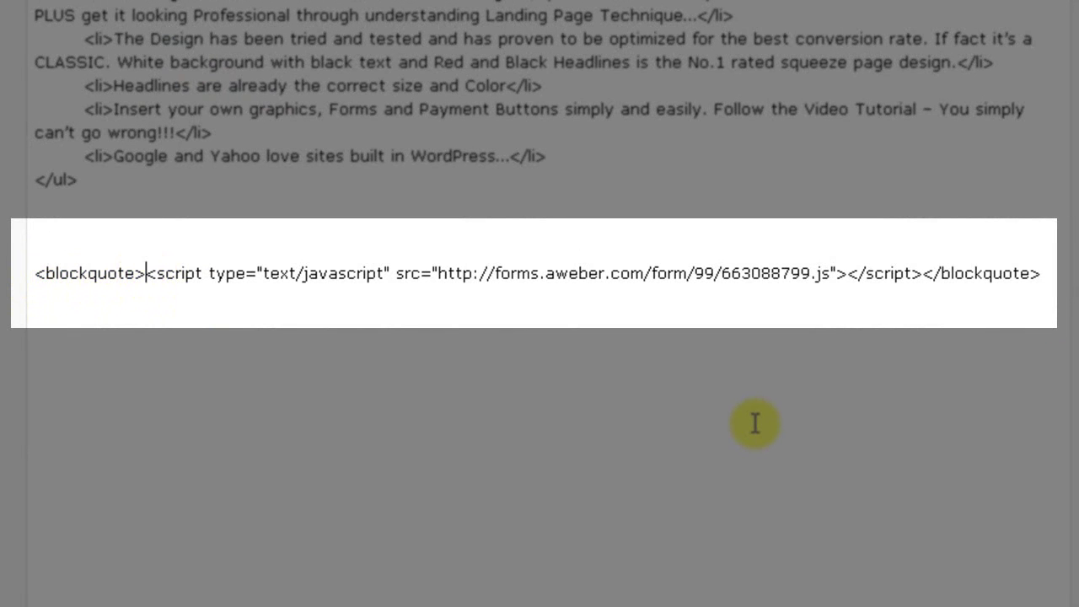
{"action": "key", "text": "Return"}
{"action": "scroll", "coordinate": [753, 424], "scroll_direction": "down", "scroll_amount": 2}
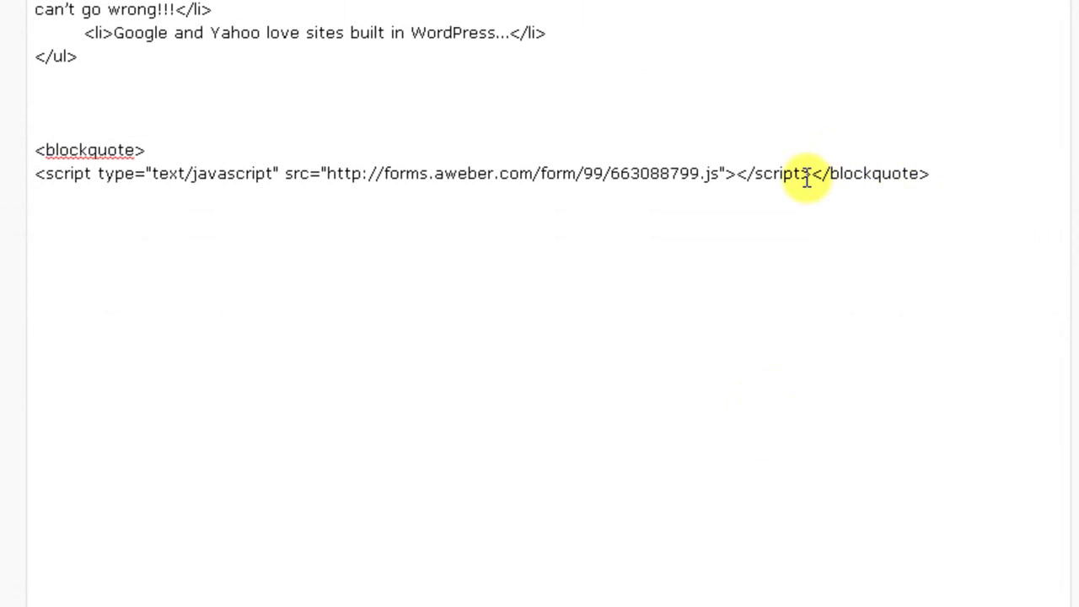
{"action": "left_click", "coordinate": [810, 173]}
{"action": "key", "text": "Return"}
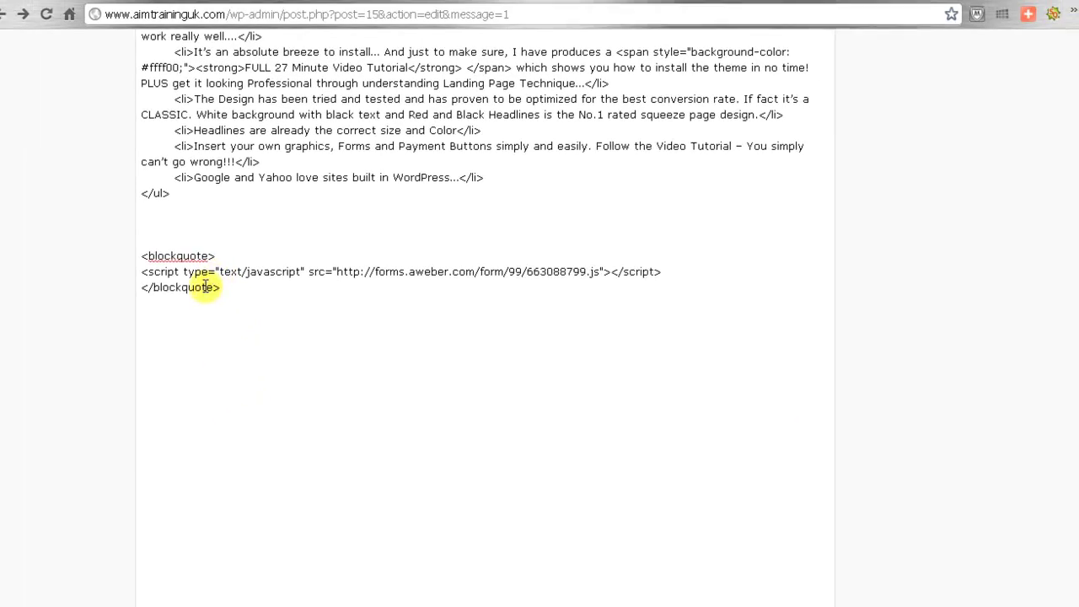
Save the blockquote changes with Update.
{"action": "scroll", "coordinate": [874, 295], "scroll_direction": "up", "scroll_amount": 5}
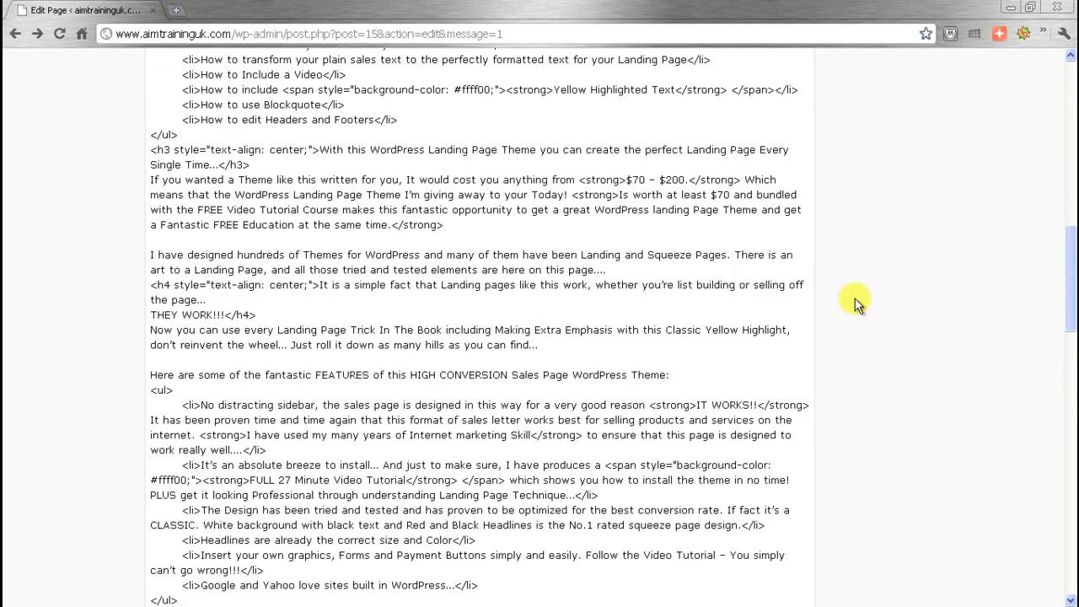
{"action": "scroll", "coordinate": [868, 299], "scroll_direction": "up", "scroll_amount": 10}
{"action": "left_click", "coordinate": [1007, 138]}
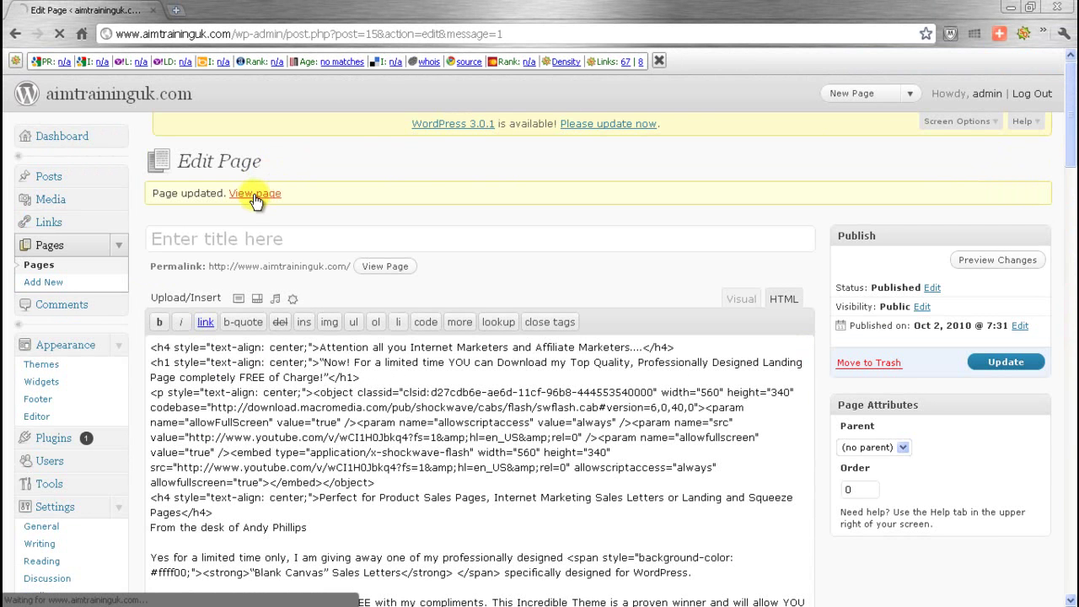
Open the live landing page and compare its Aweber form with the reference site.
{"action": "left_click", "coordinate": [254, 194]}
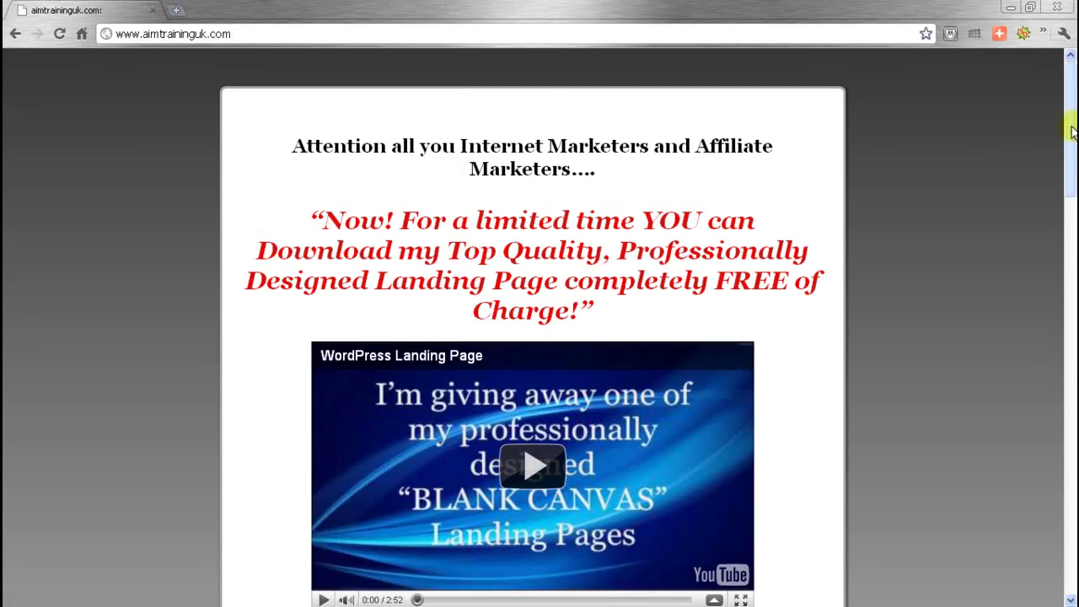
{"action": "left_click_drag", "start_coordinate": [1071, 129], "coordinate": [1069, 533]}
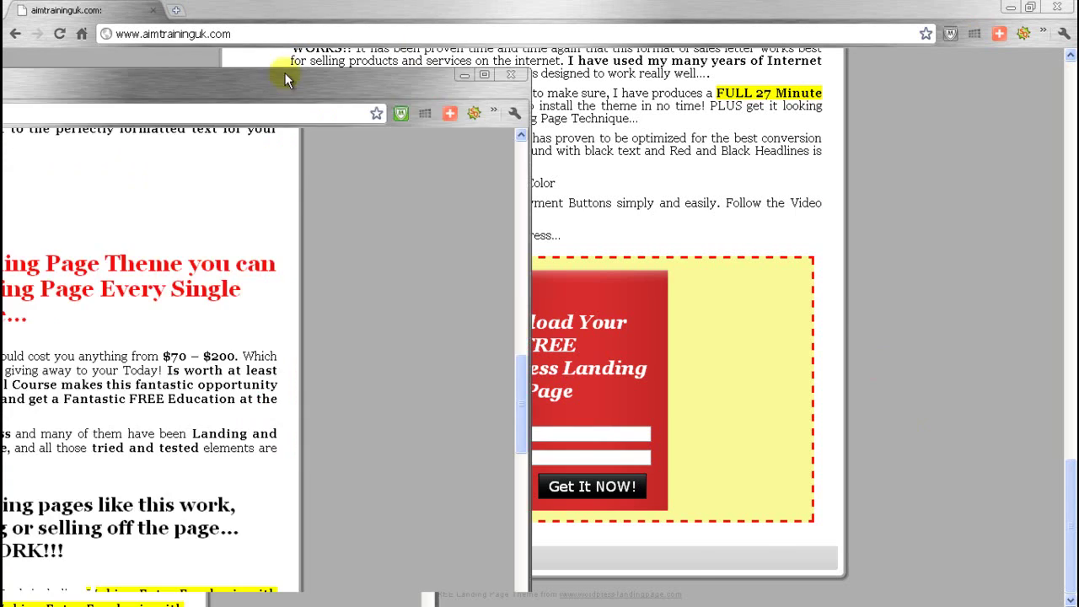
{"action": "left_click_drag", "start_coordinate": [283, 72], "coordinate": [784, 2]}
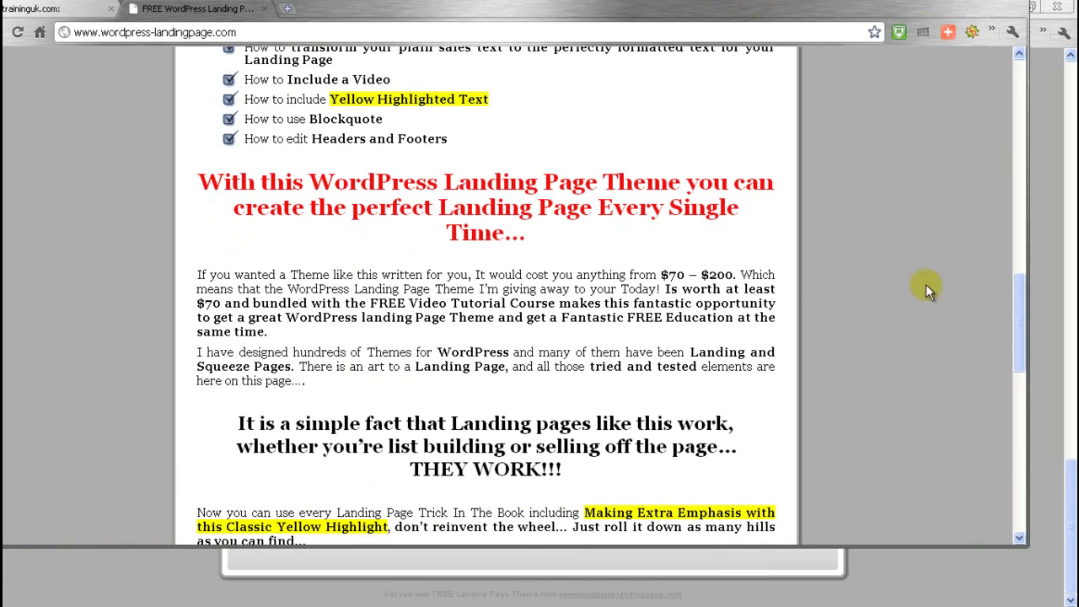
{"action": "left_click_drag", "start_coordinate": [620, 7], "coordinate": [2, 51]}
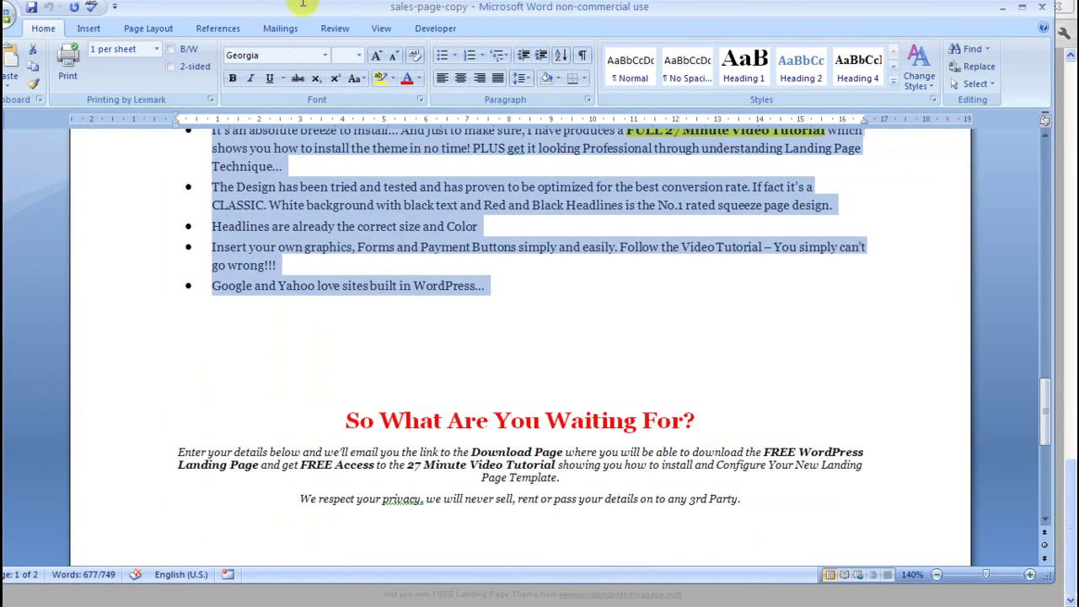
Copy the 'So What Are You Waiting For?' heading and its paragraph from the Word draft.
{"action": "left_click", "coordinate": [513, 349]}
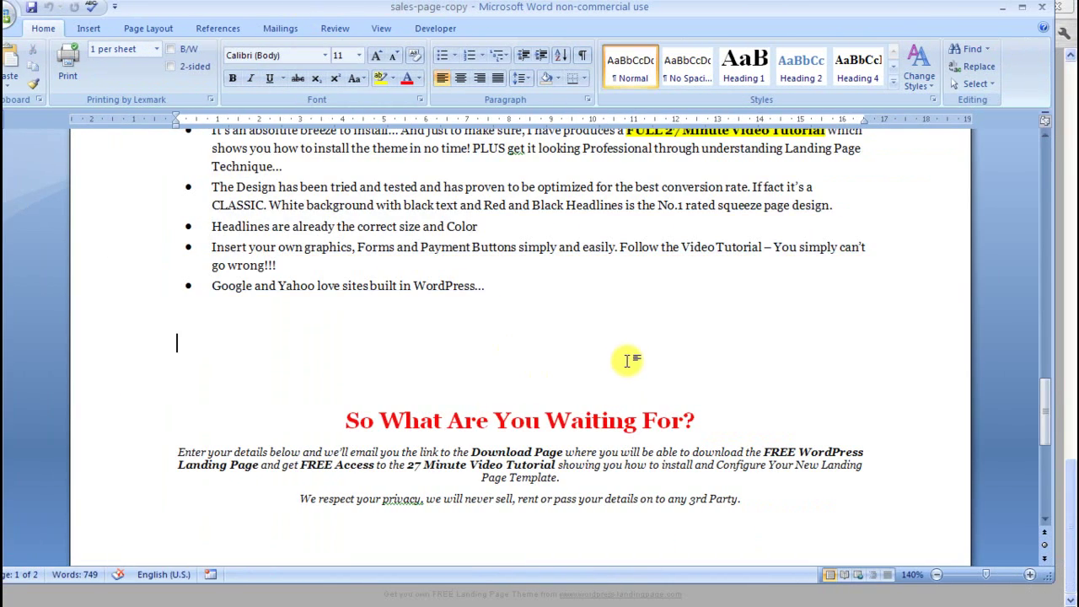
{"action": "scroll", "coordinate": [624, 359], "scroll_direction": "down", "scroll_amount": 4}
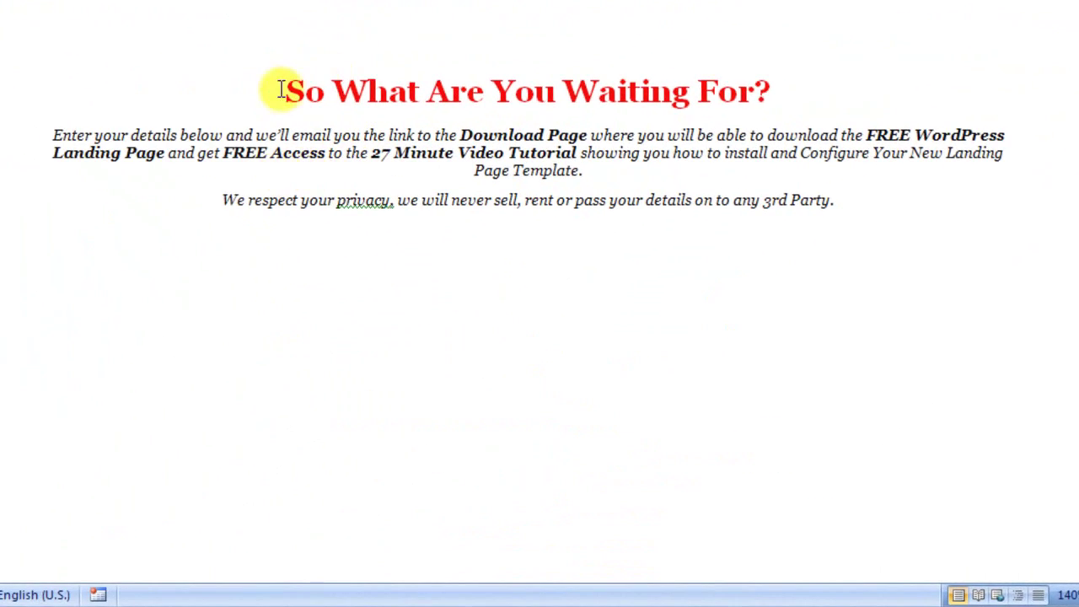
{"action": "left_click_drag", "start_coordinate": [281, 90], "coordinate": [612, 169]}
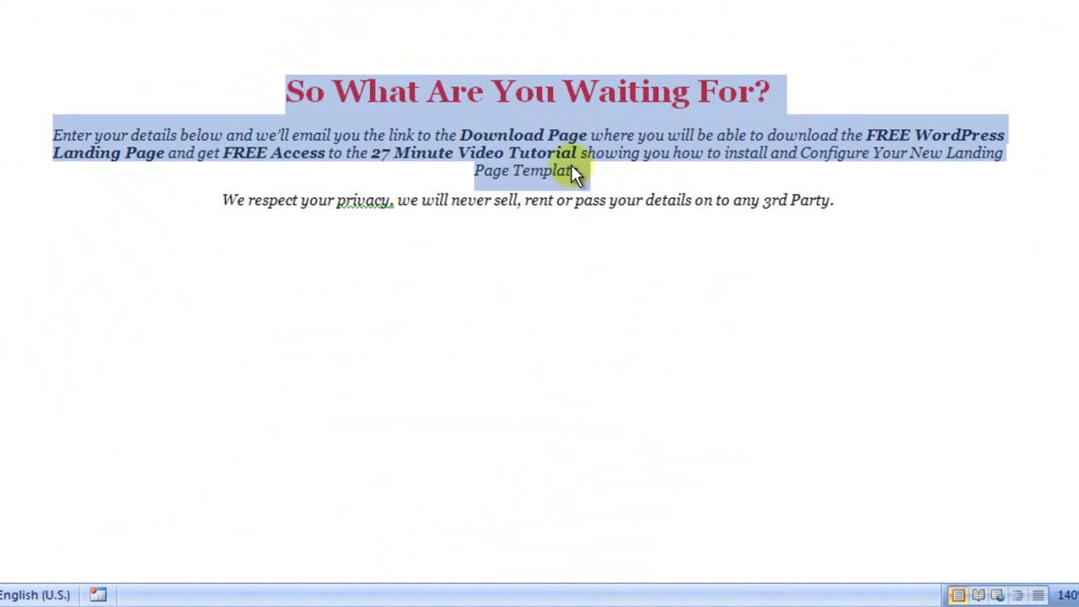
{"action": "left_click_drag", "start_coordinate": [222, 200], "coordinate": [834, 227]}
{"action": "left_click", "coordinate": [583, 165]}
{"action": "left_click_drag", "start_coordinate": [283, 90], "coordinate": [622, 164]}
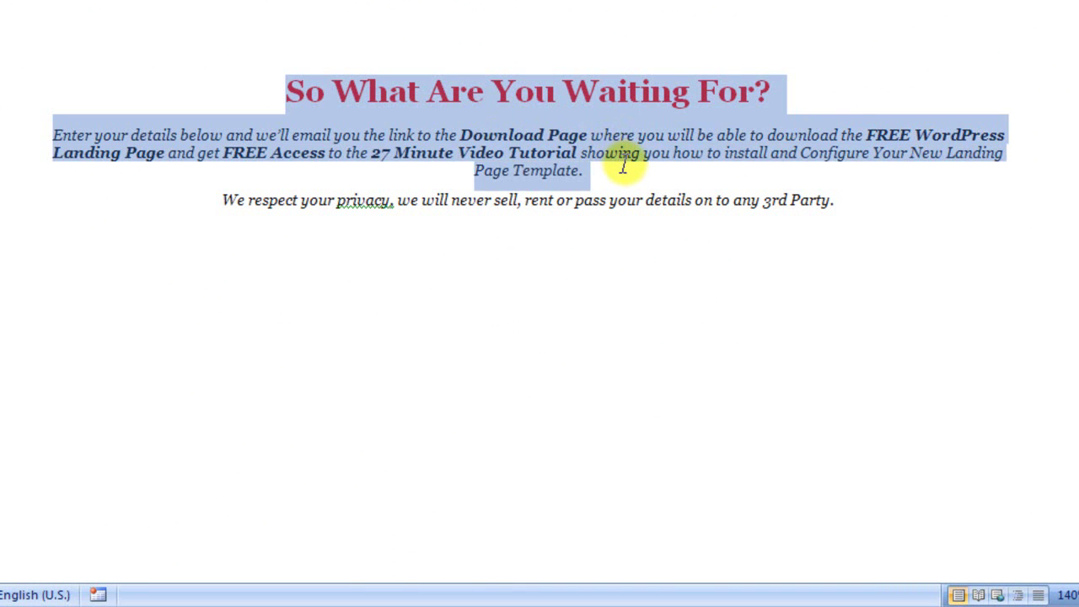
{"action": "right_click", "coordinate": [611, 139]}
{"action": "left_click", "coordinate": [664, 178]}
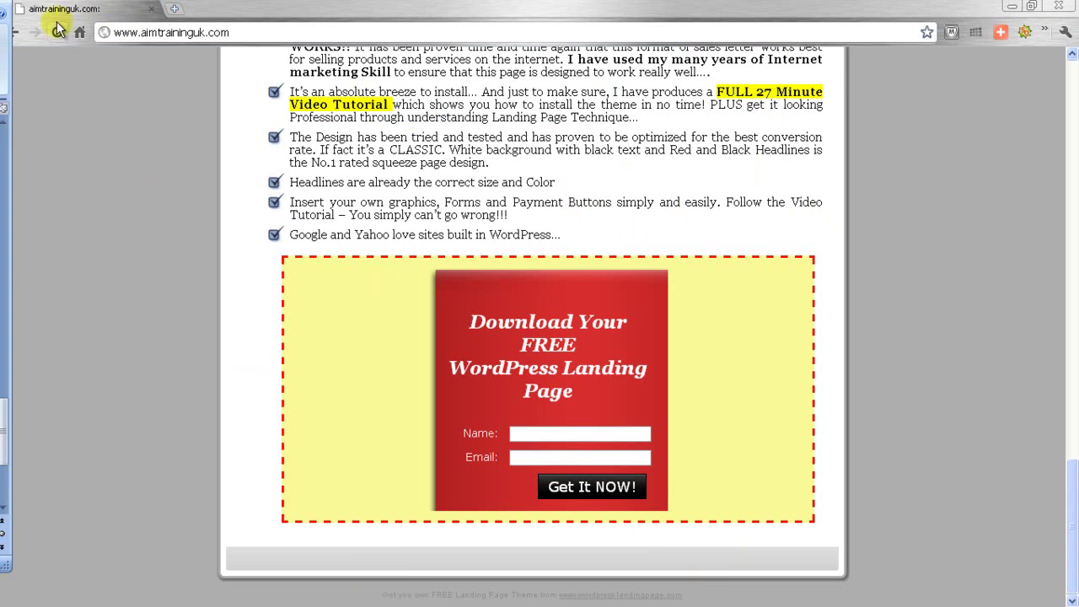
Paste the copied heading and paragraph on a new line right after the opening <blockquote> tag.
{"action": "left_click", "coordinate": [205, 14]}
{"action": "left_click", "coordinate": [12, 32]}
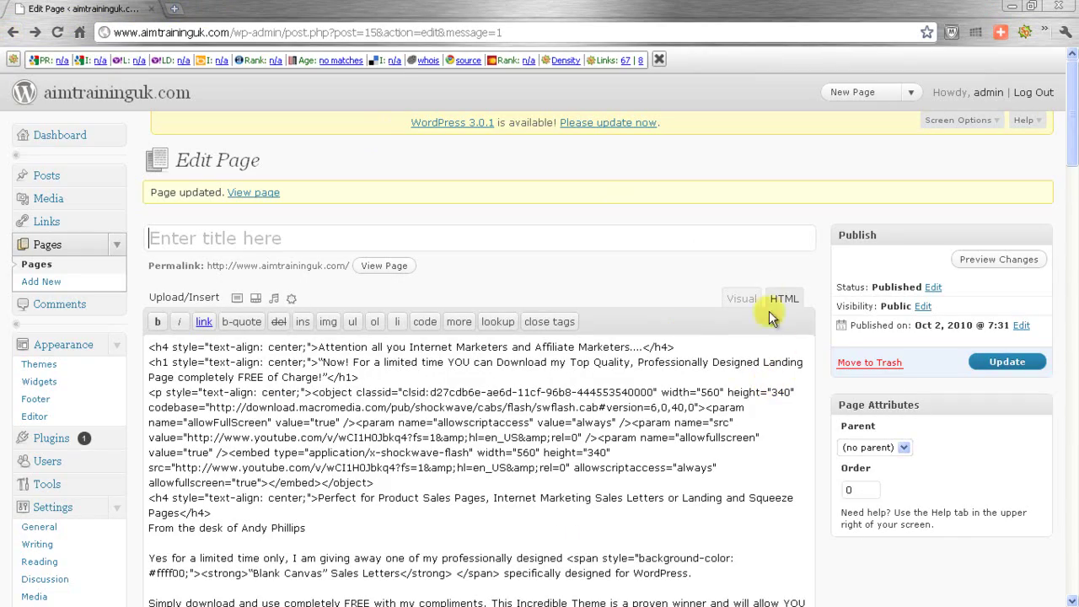
{"action": "scroll", "coordinate": [843, 301], "scroll_direction": "down", "scroll_amount": 15}
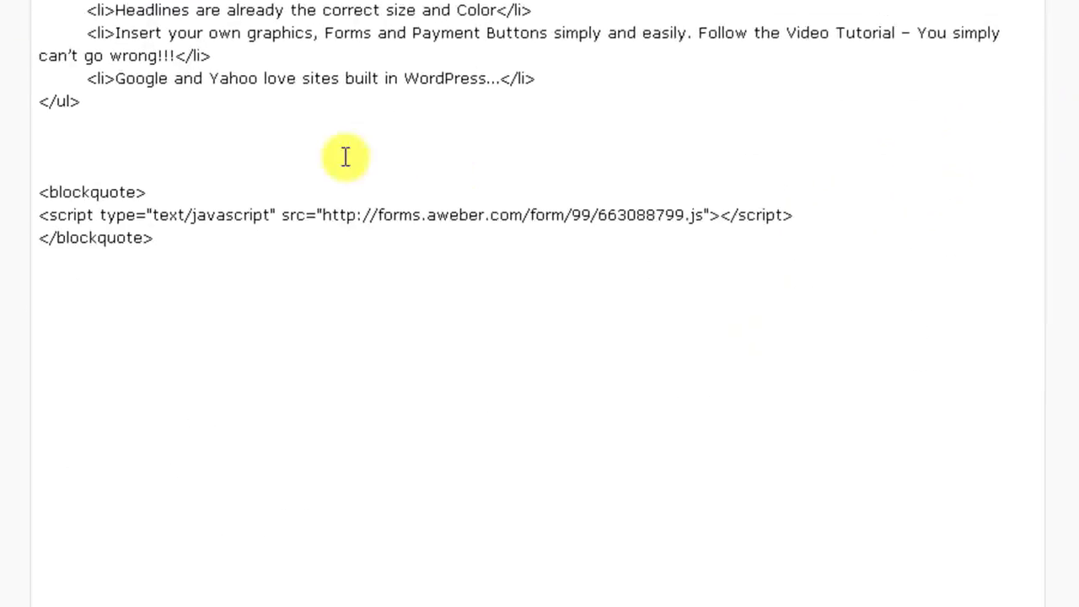
{"action": "left_click", "coordinate": [188, 192]}
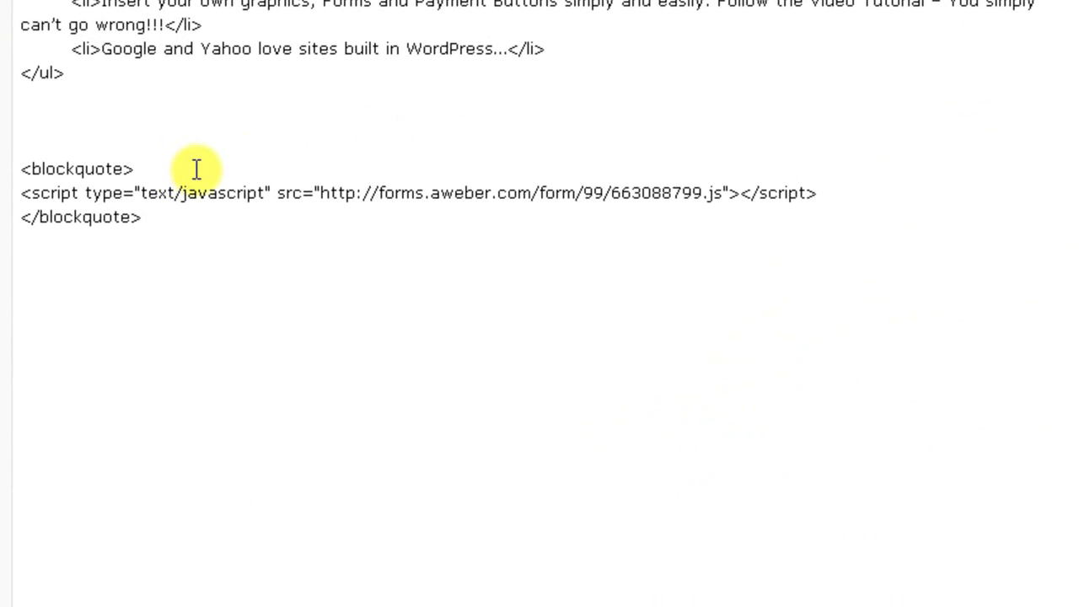
{"action": "key", "text": "Return"}
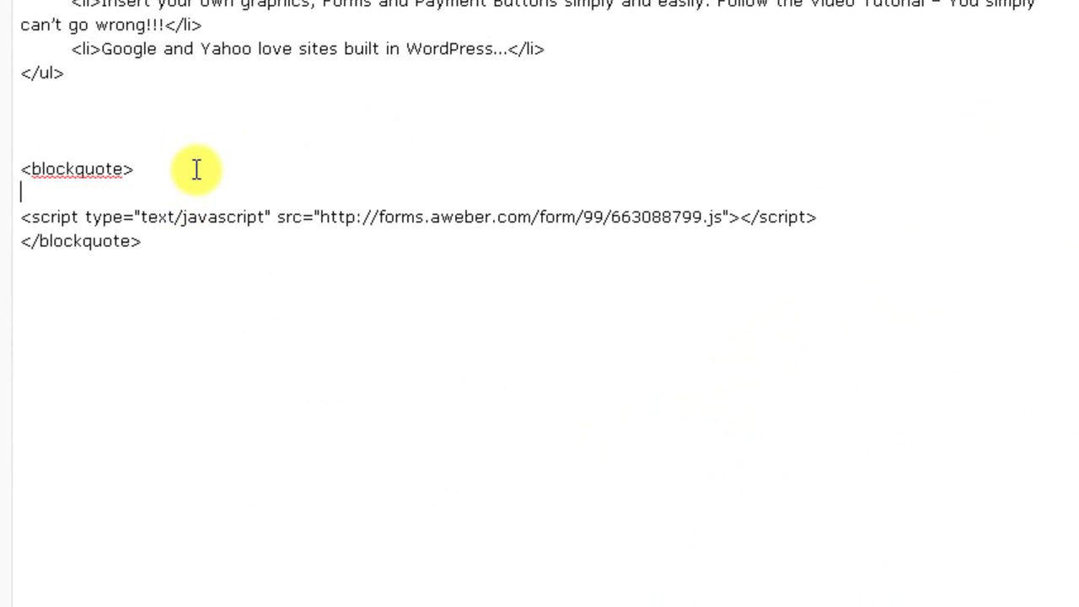
{"action": "key", "text": "ctrl+v"}
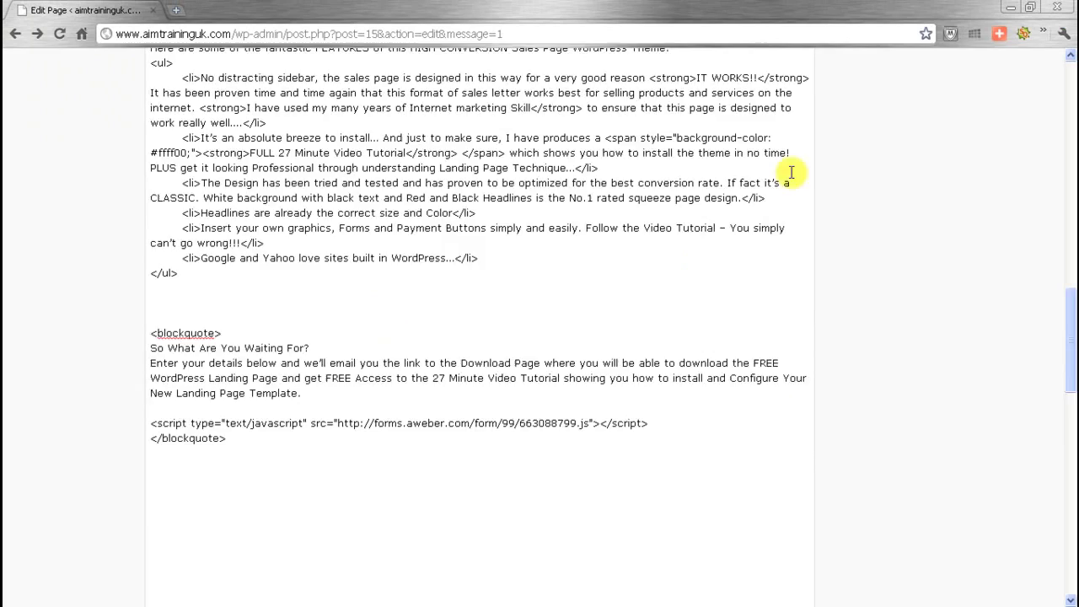
{"action": "scroll", "coordinate": [792, 172], "scroll_direction": "up", "scroll_amount": 15}
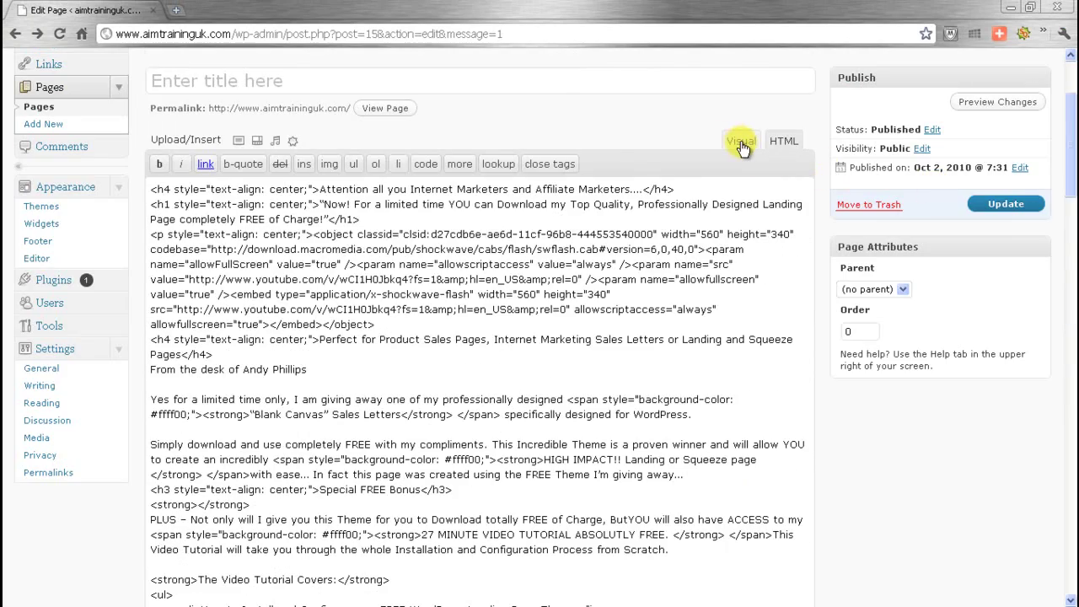
{"action": "left_click", "coordinate": [732, 142]}
{"action": "scroll", "coordinate": [794, 325], "scroll_direction": "down", "scroll_amount": 4}
{"action": "scroll", "coordinate": [794, 325], "scroll_direction": "down", "scroll_amount": 10}
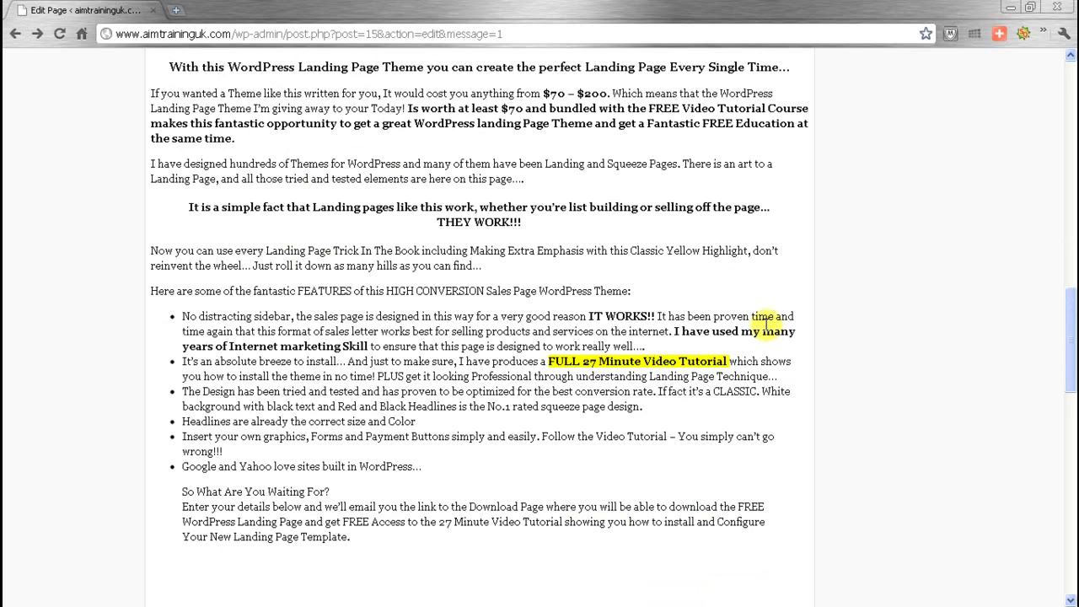
{"action": "scroll", "coordinate": [766, 325], "scroll_direction": "down", "scroll_amount": 2}
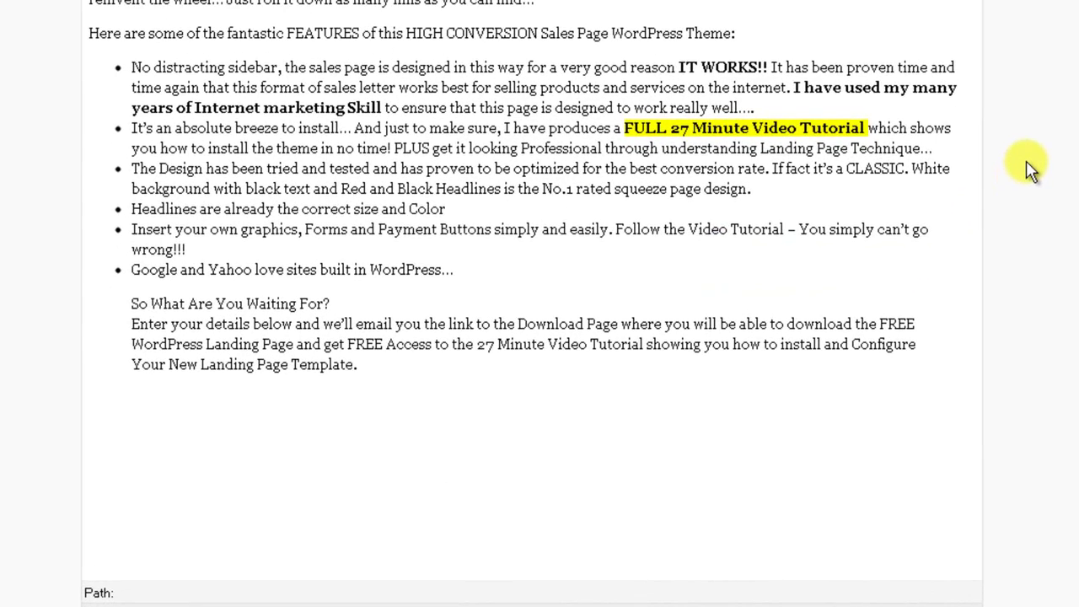
{"action": "scroll", "coordinate": [1017, 138], "scroll_direction": "up", "scroll_amount": 10}
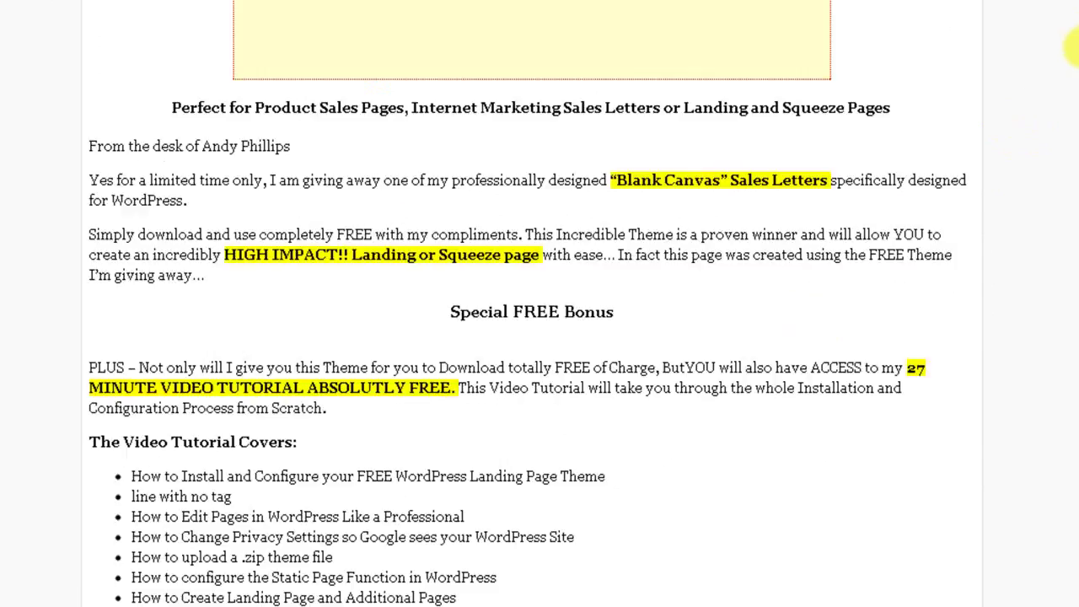
{"action": "scroll", "coordinate": [1061, 57], "scroll_direction": "up", "scroll_amount": 2}
{"action": "left_click", "coordinate": [937, 261]}
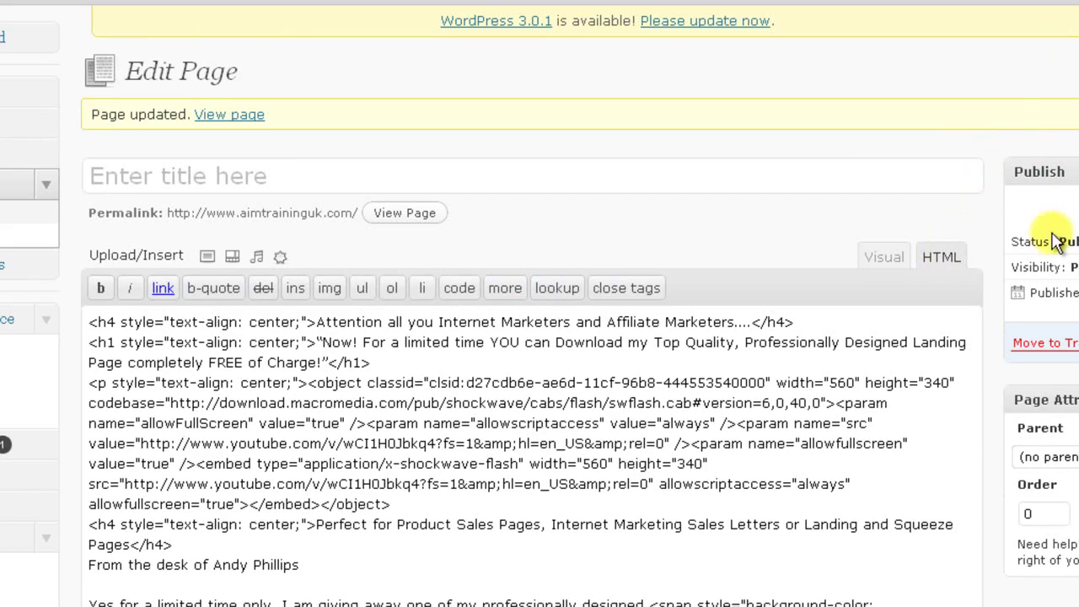
{"action": "scroll", "coordinate": [535, 212], "scroll_direction": "down", "scroll_amount": 15}
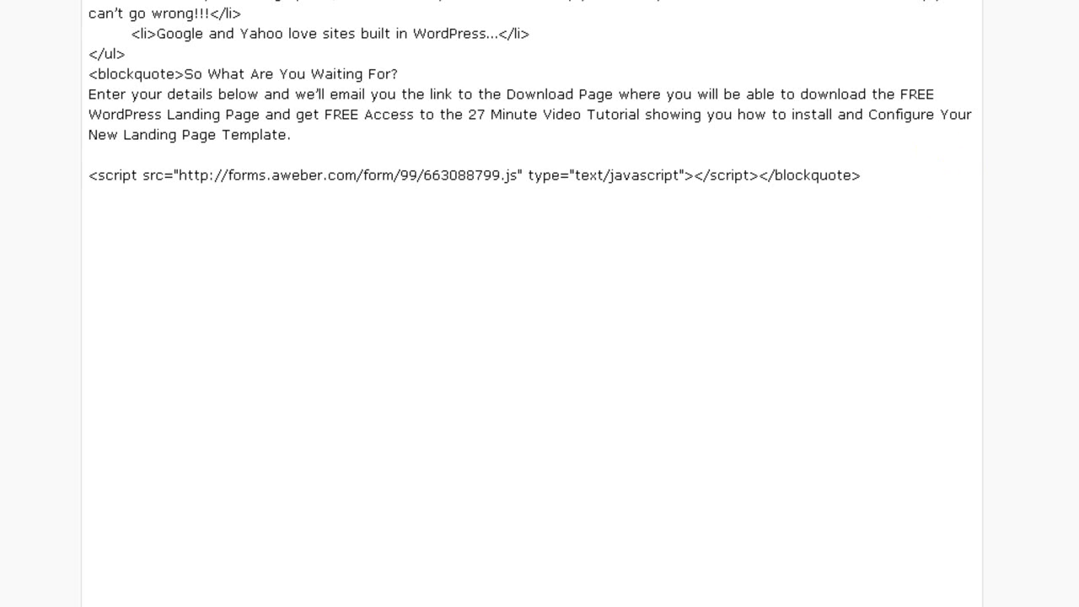
{"action": "scroll", "coordinate": [935, 173], "scroll_direction": "up", "scroll_amount": 15}
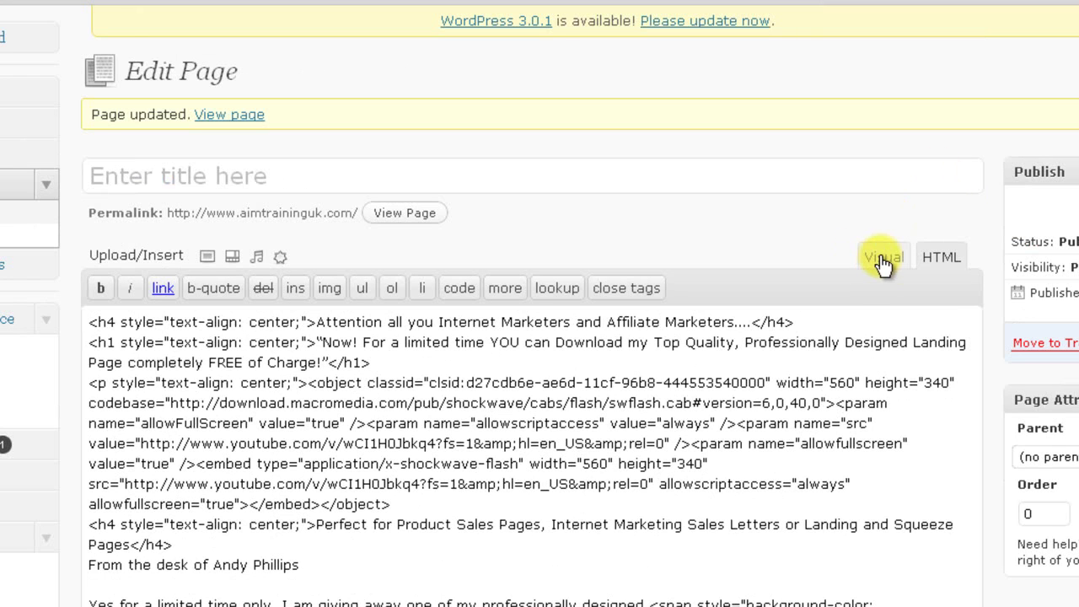
{"action": "left_click", "coordinate": [882, 261]}
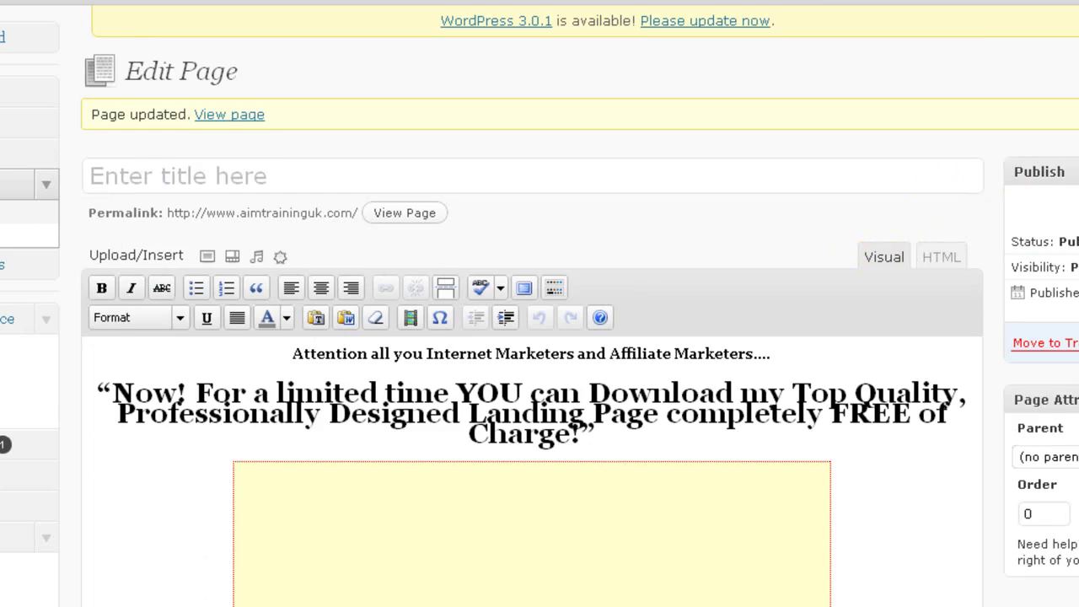
{"action": "scroll", "coordinate": [530, 386], "scroll_direction": "down", "scroll_amount": 15}
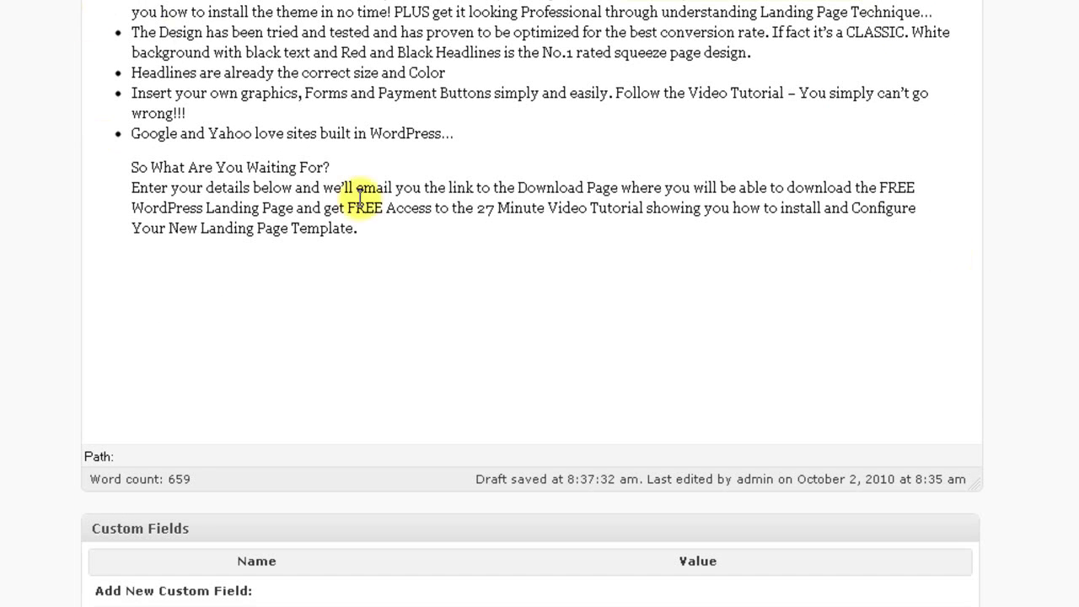
Split 'So What Are You Waiting For?' onto its own line and format it as Heading 3.
{"action": "left_click", "coordinate": [331, 166]}
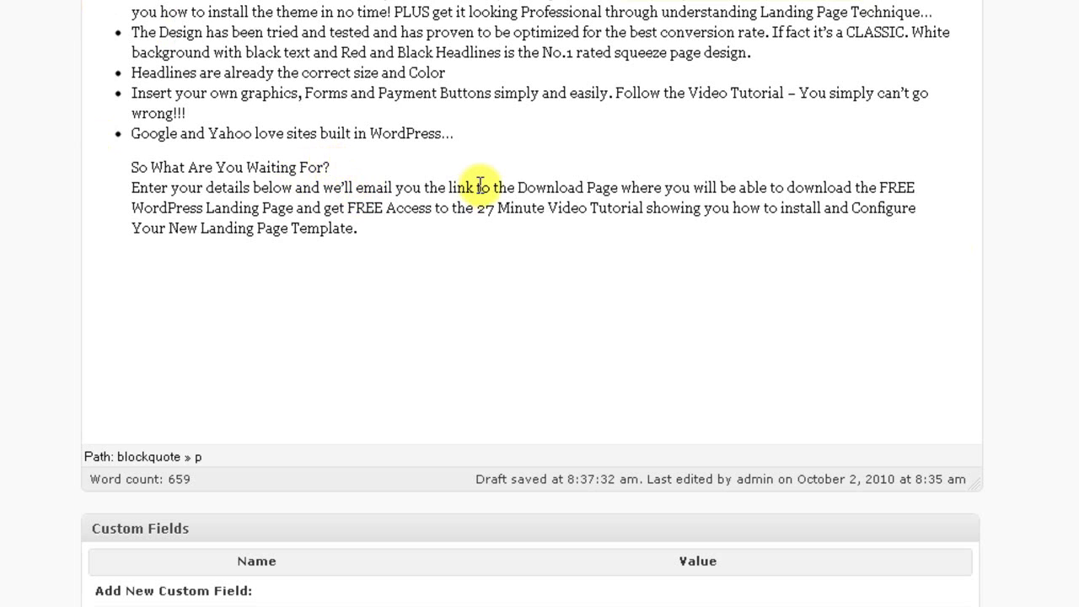
{"action": "key", "text": "Return"}
{"action": "key", "text": "Delete"}
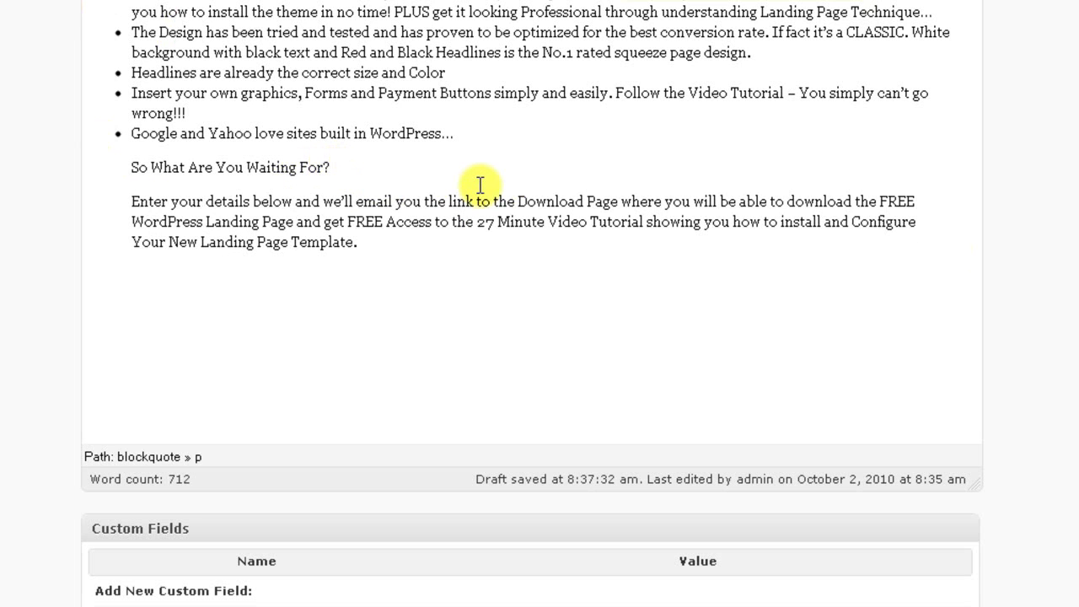
{"action": "left_click_drag", "start_coordinate": [334, 167], "coordinate": [113, 168]}
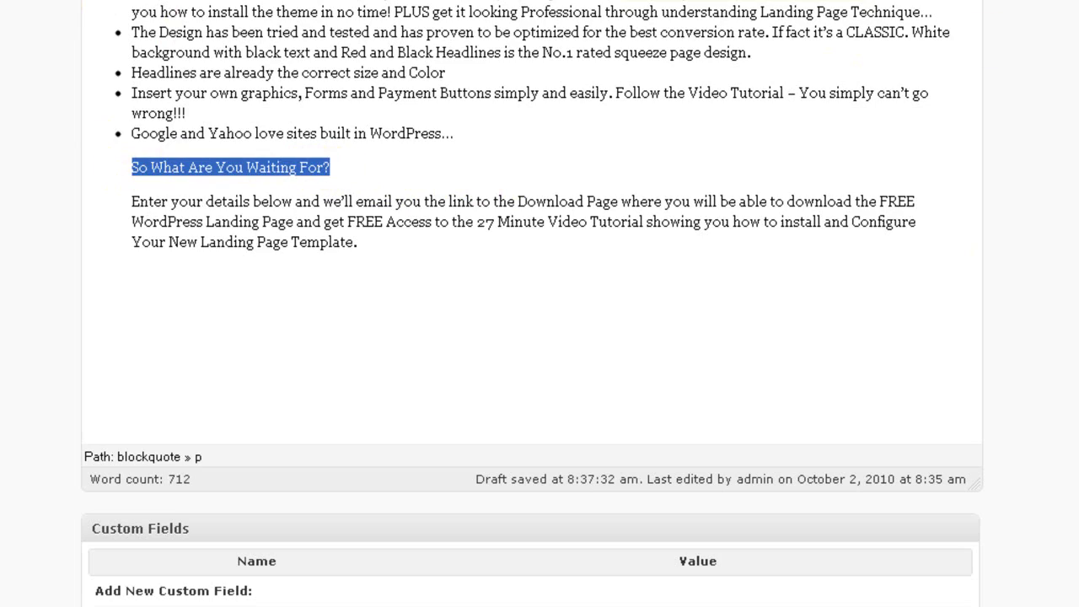
{"action": "scroll", "coordinate": [539, 304], "scroll_direction": "up", "scroll_amount": 15}
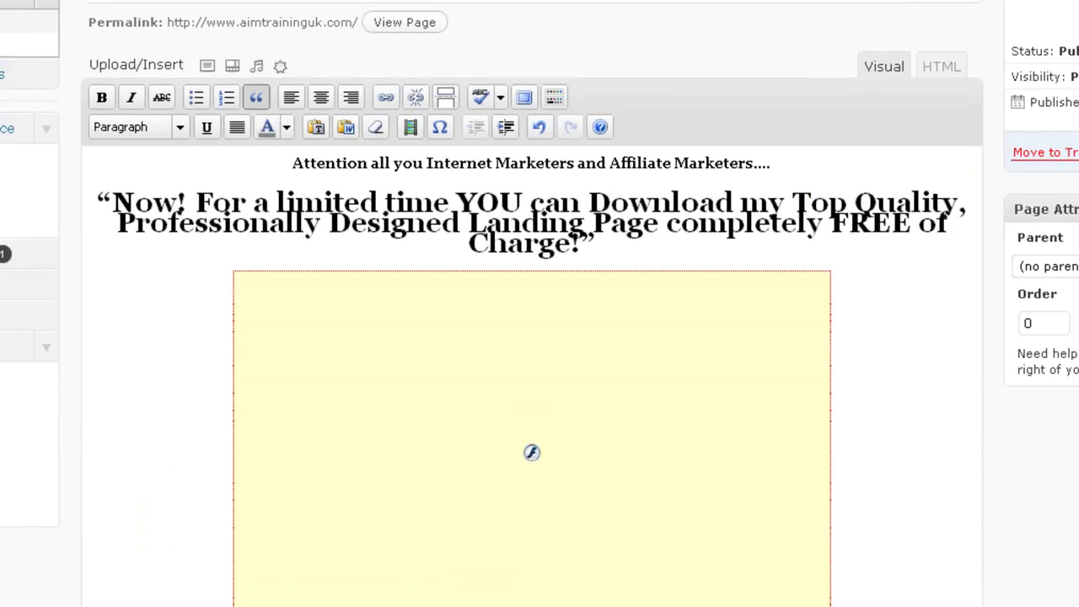
{"action": "left_click", "coordinate": [180, 126]}
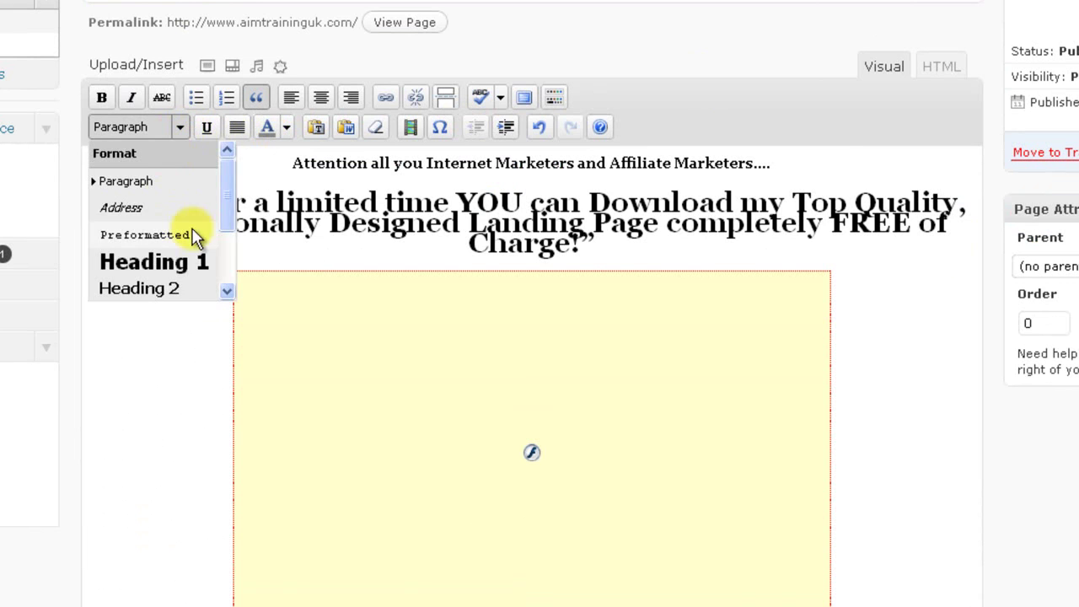
{"action": "left_click_drag", "start_coordinate": [228, 205], "coordinate": [228, 243]}
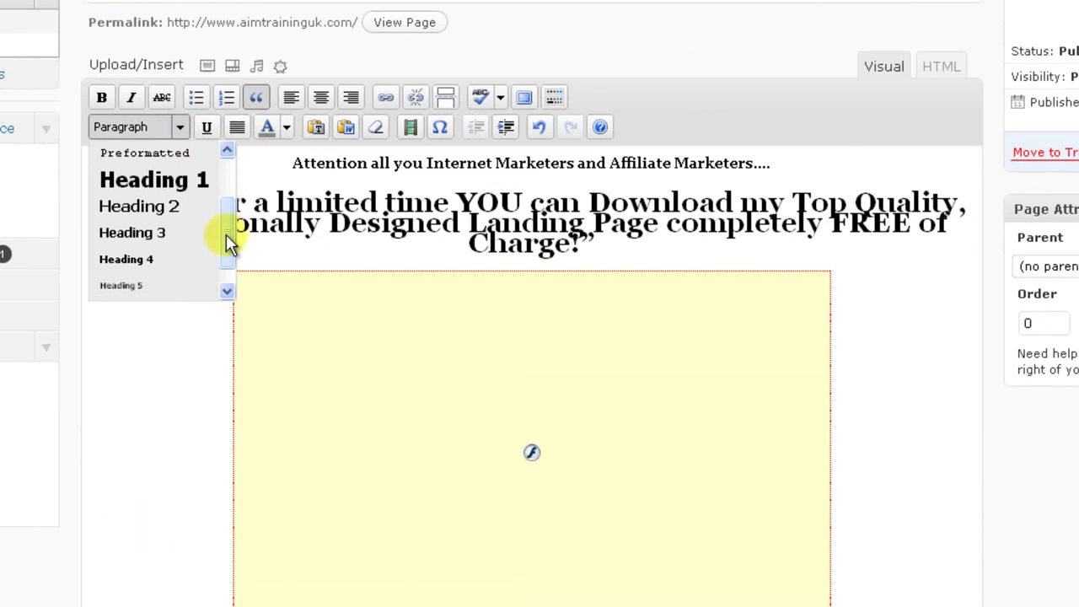
{"action": "left_click", "coordinate": [129, 234]}
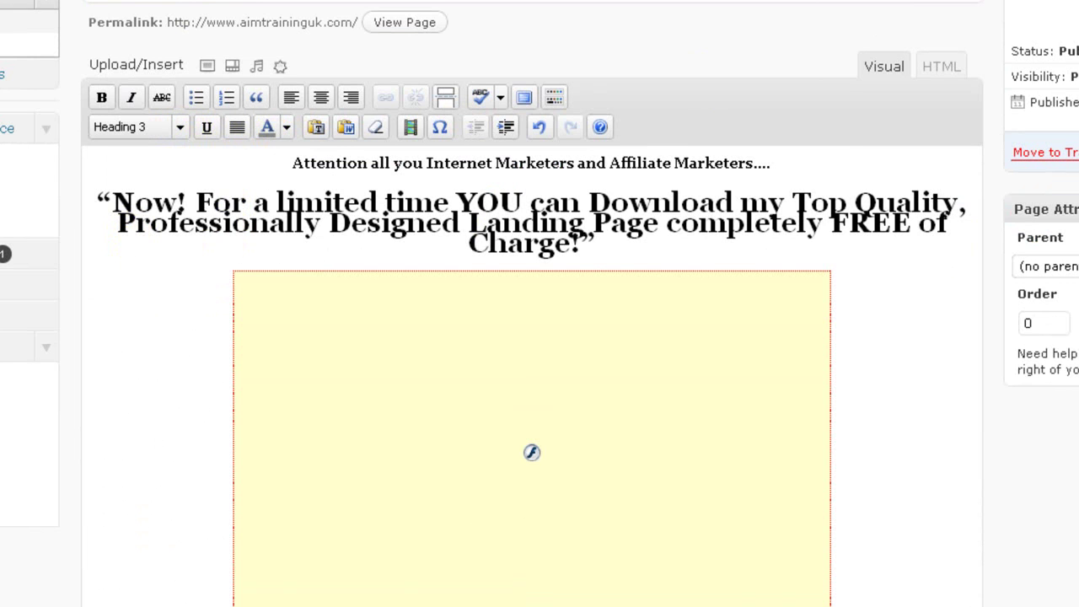
{"action": "scroll", "coordinate": [383, 338], "scroll_direction": "down", "scroll_amount": 15}
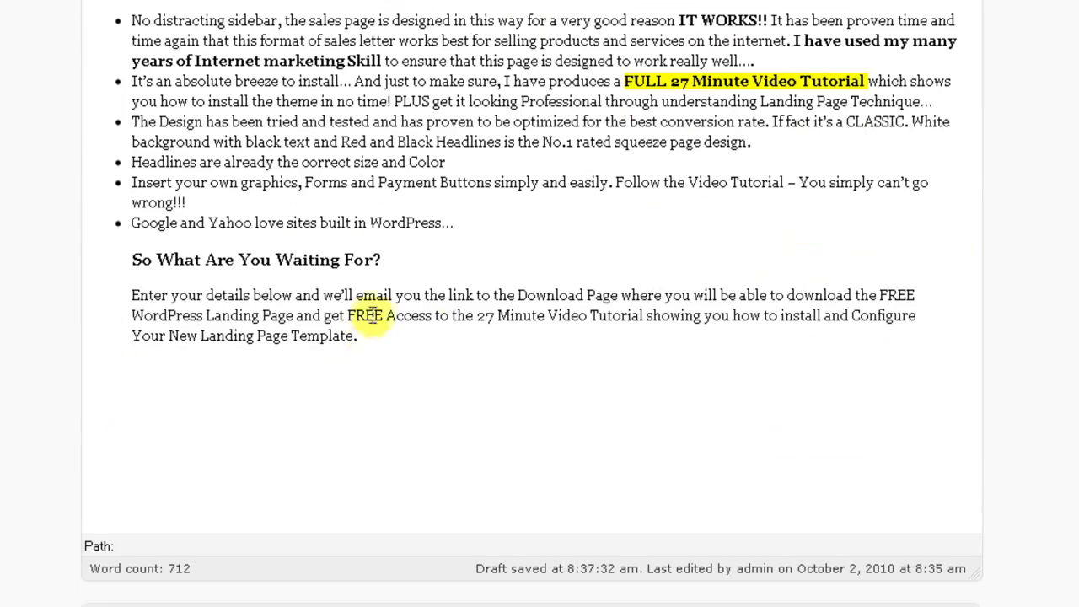
Bold 'Download Page', 'FREE WordPress Landing Page' and 'FREE Access' in the blockquote paragraph.
{"action": "left_click_drag", "start_coordinate": [518, 295], "coordinate": [614, 293]}
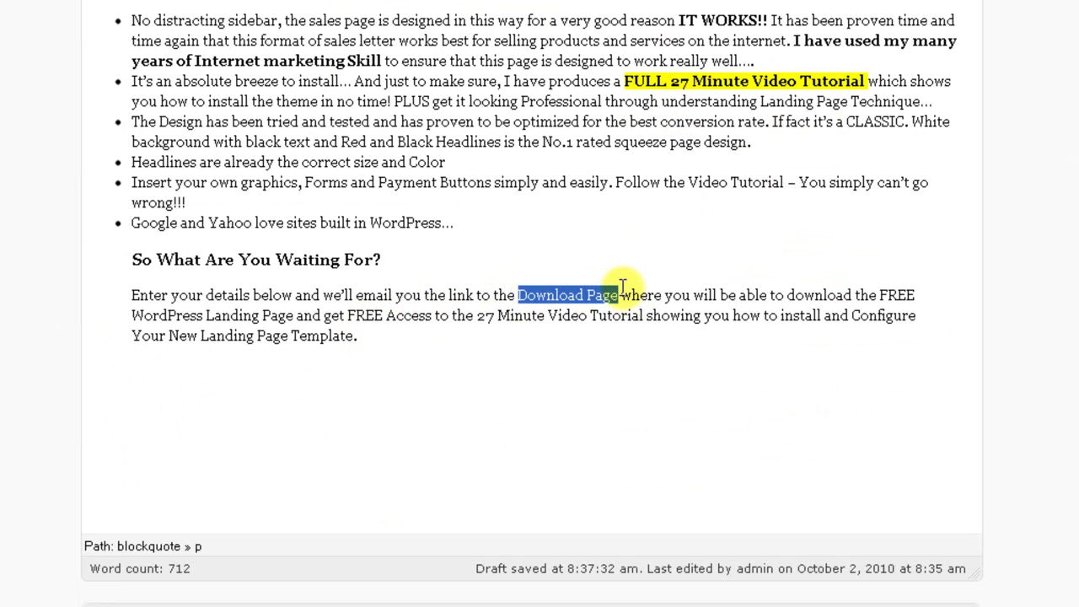
{"action": "key", "text": "ctrl+b"}
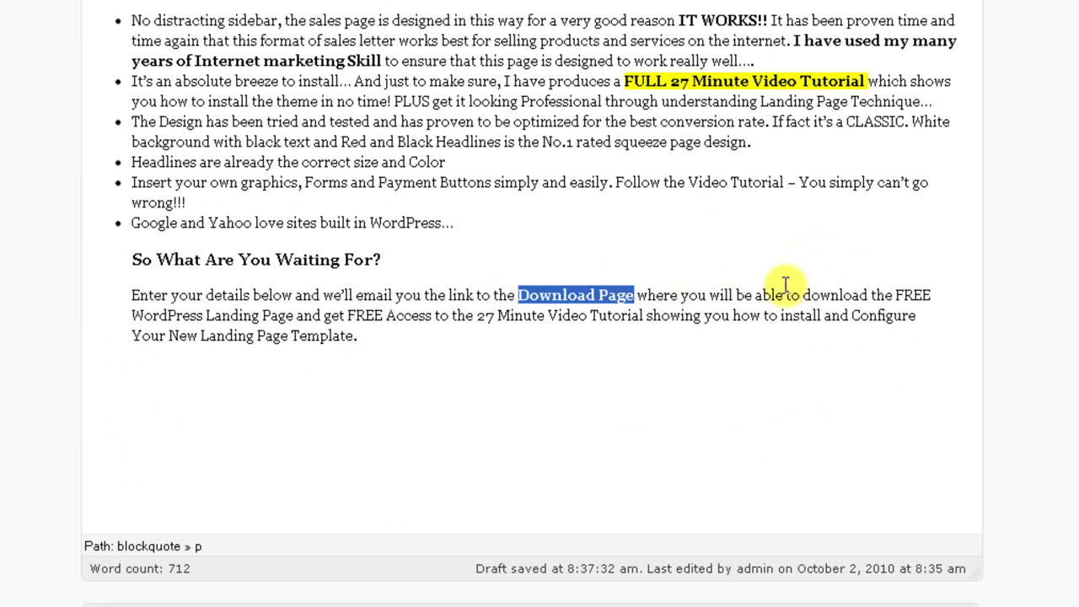
{"action": "left_click_drag", "start_coordinate": [893, 295], "coordinate": [292, 327]}
{"action": "key", "text": "ctrl+b"}
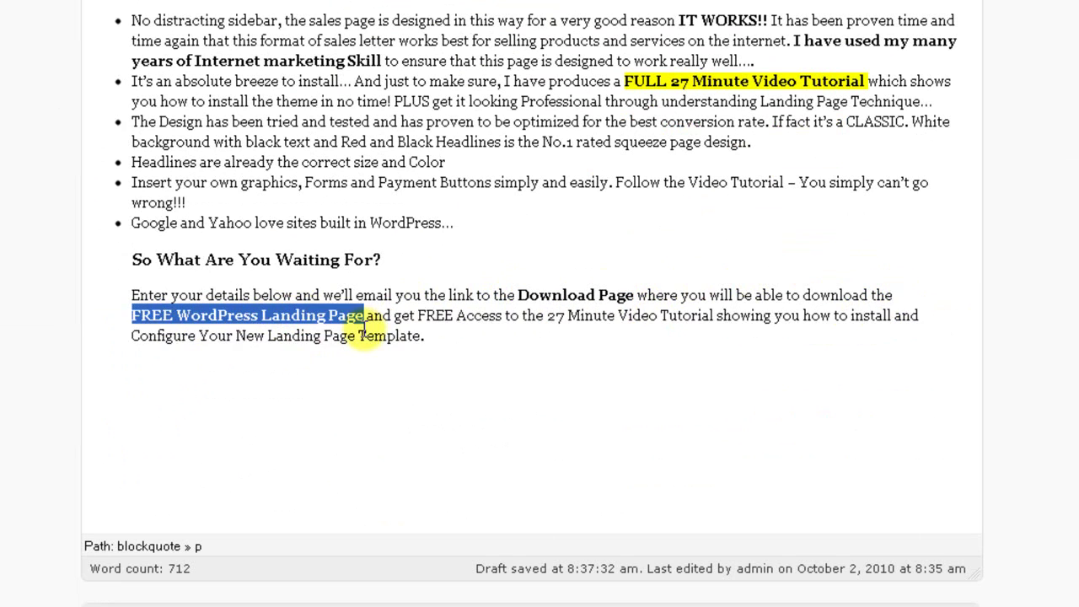
{"action": "left_click_drag", "start_coordinate": [417, 316], "coordinate": [742, 328]}
{"action": "key", "text": "ctrl+b"}
{"action": "key", "text": "ctrl+b"}
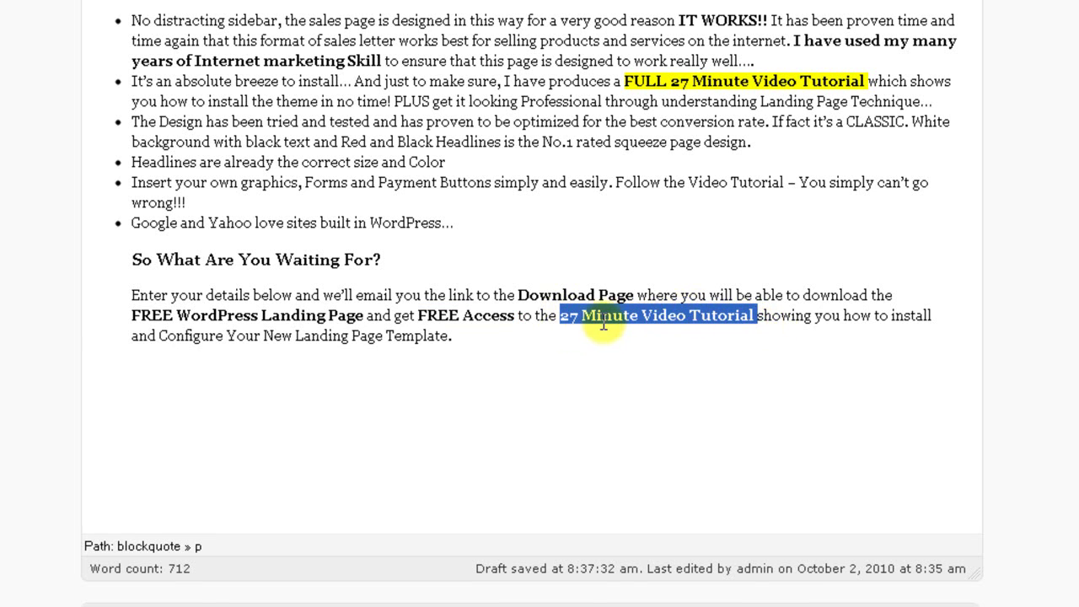
Update the page to save the new heading and bold formatting.
{"action": "left_click_drag", "start_coordinate": [453, 337], "coordinate": [165, 295]}
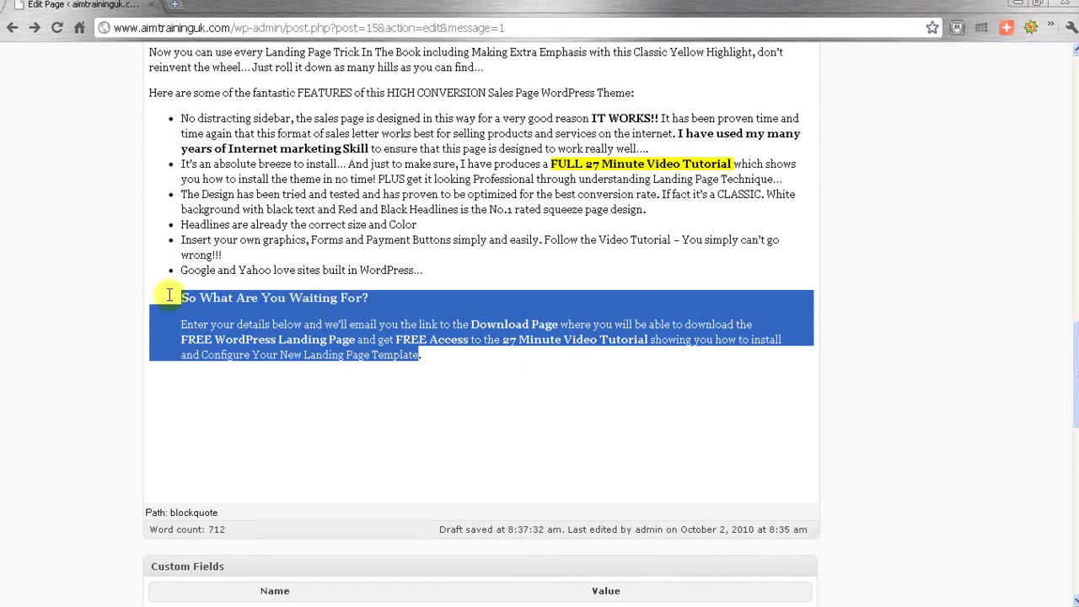
{"action": "scroll", "coordinate": [333, 223], "scroll_direction": "up", "scroll_amount": 8}
{"action": "scroll", "coordinate": [388, 215], "scroll_direction": "up", "scroll_amount": 10}
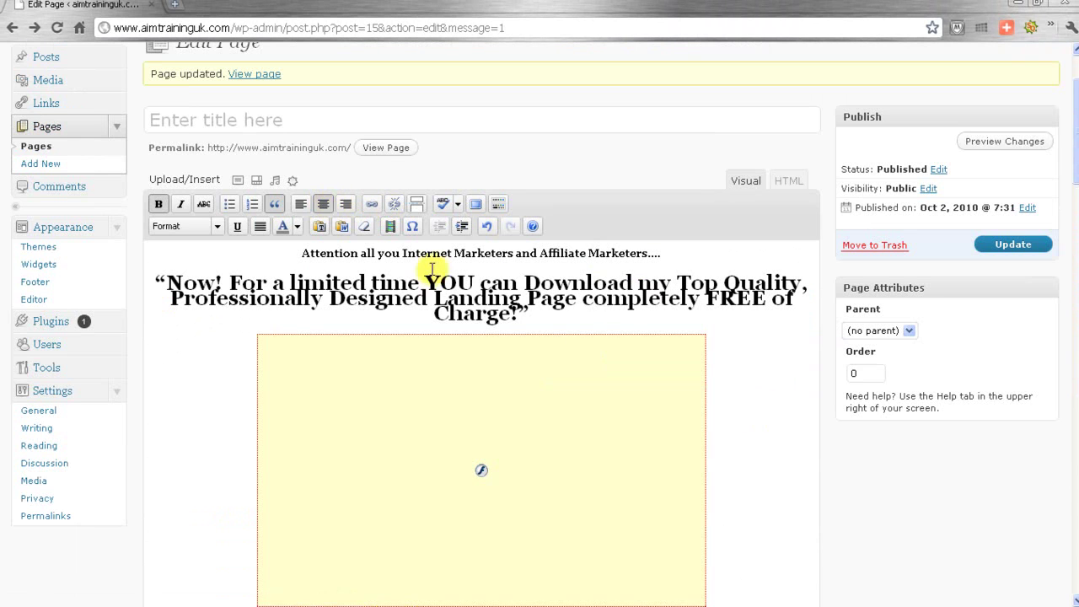
{"action": "left_click", "coordinate": [997, 246]}
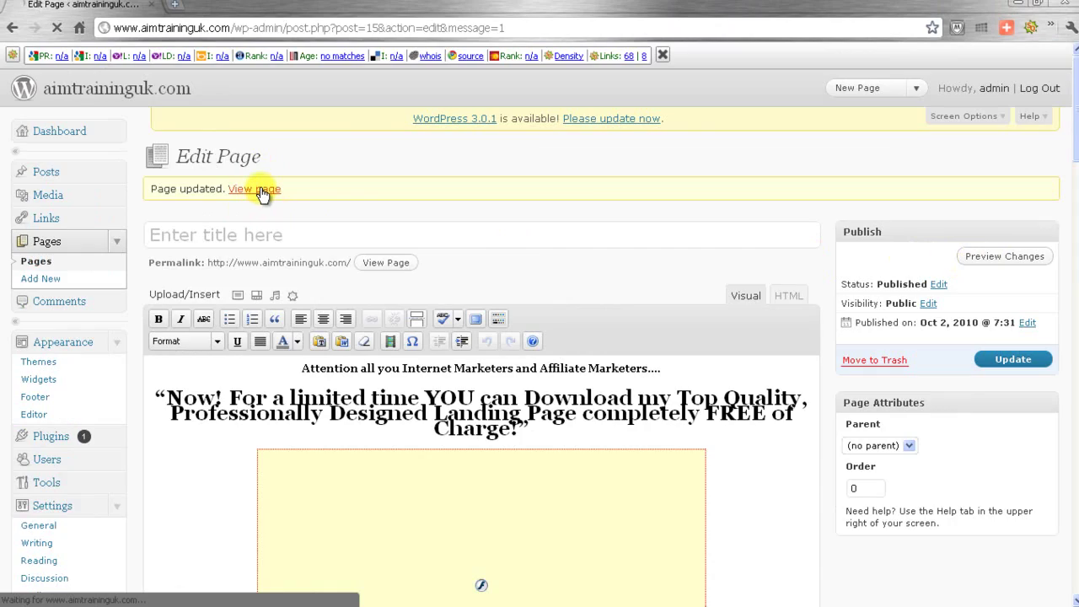
View the live page and scroll down to the yellow signup box.
{"action": "left_click", "coordinate": [263, 192]}
{"action": "scroll", "coordinate": [838, 219], "scroll_direction": "down", "scroll_amount": 10}
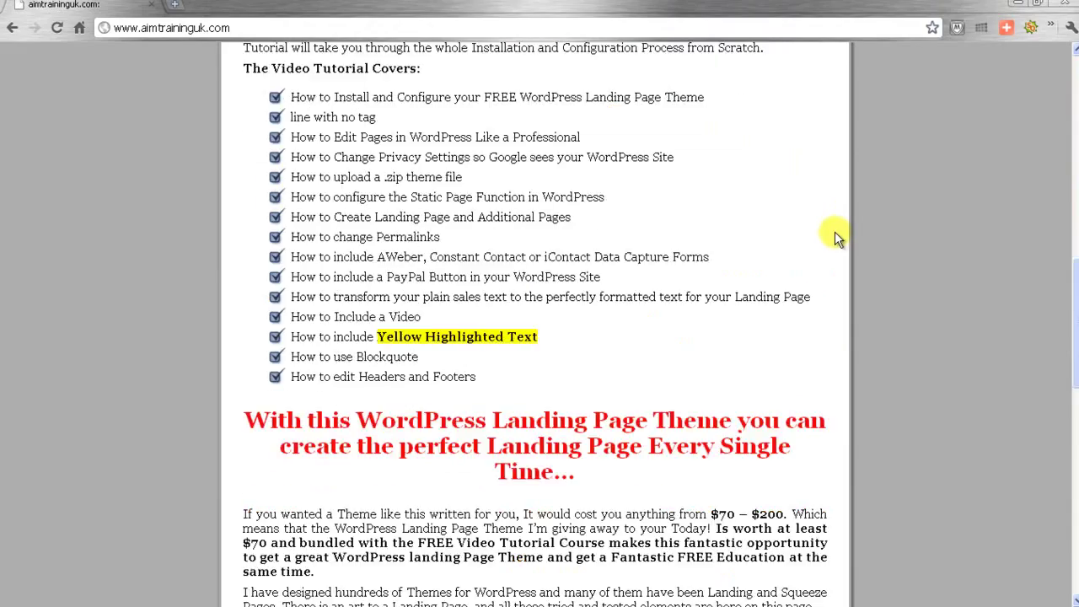
{"action": "scroll", "coordinate": [835, 235], "scroll_direction": "down", "scroll_amount": 10}
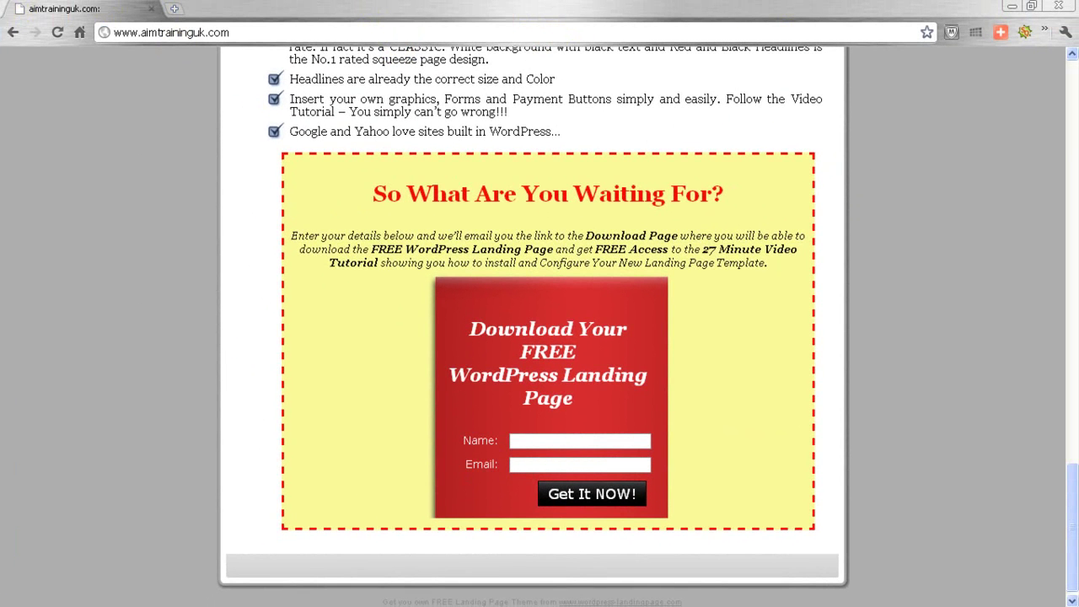
In the Word draft, select the 'We respect your privacy…' line.
{"action": "key", "text": "alt+Tab"}
{"action": "left_click_drag", "start_coordinate": [783, 6], "coordinate": [831, 6]}
{"action": "left_click", "coordinate": [621, 321]}
{"action": "left_click_drag", "start_coordinate": [649, 280], "coordinate": [253, 308]}
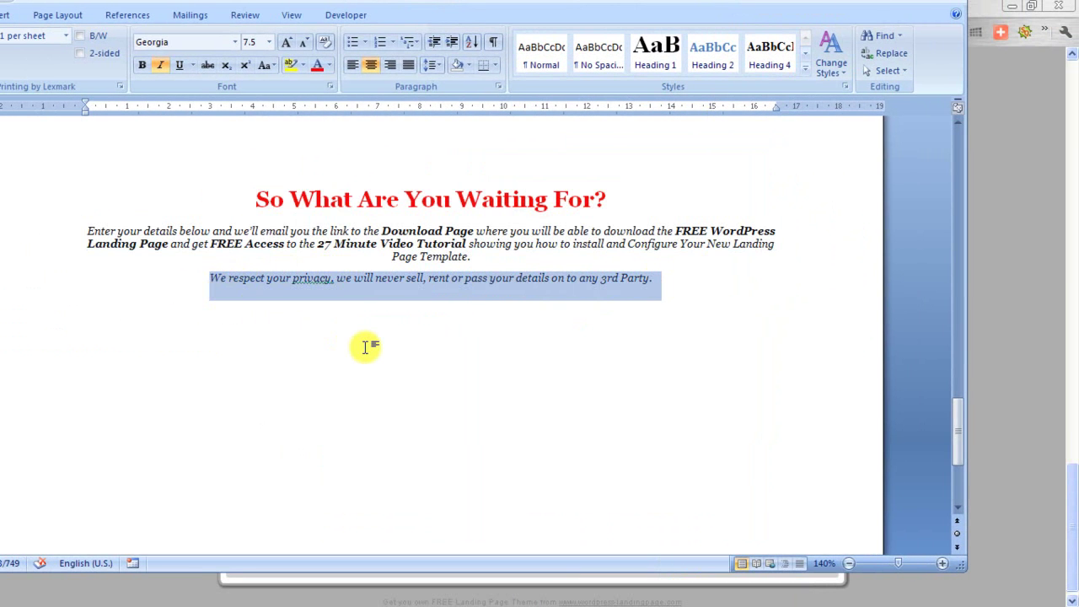
Accept Word's spelling suggestion for the word 'privacy'.
{"action": "left_click", "coordinate": [302, 278]}
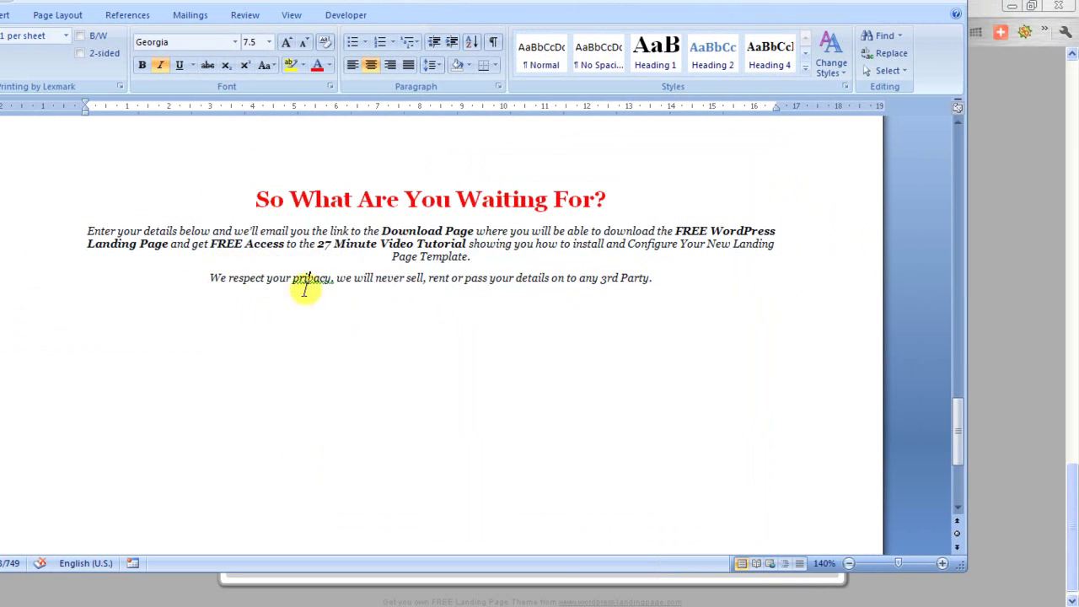
{"action": "right_click", "coordinate": [312, 275]}
{"action": "left_click", "coordinate": [389, 295]}
Select the whole privacy line, then minimise Word to reveal the live page.
{"action": "left_click_drag", "start_coordinate": [211, 279], "coordinate": [628, 285]}
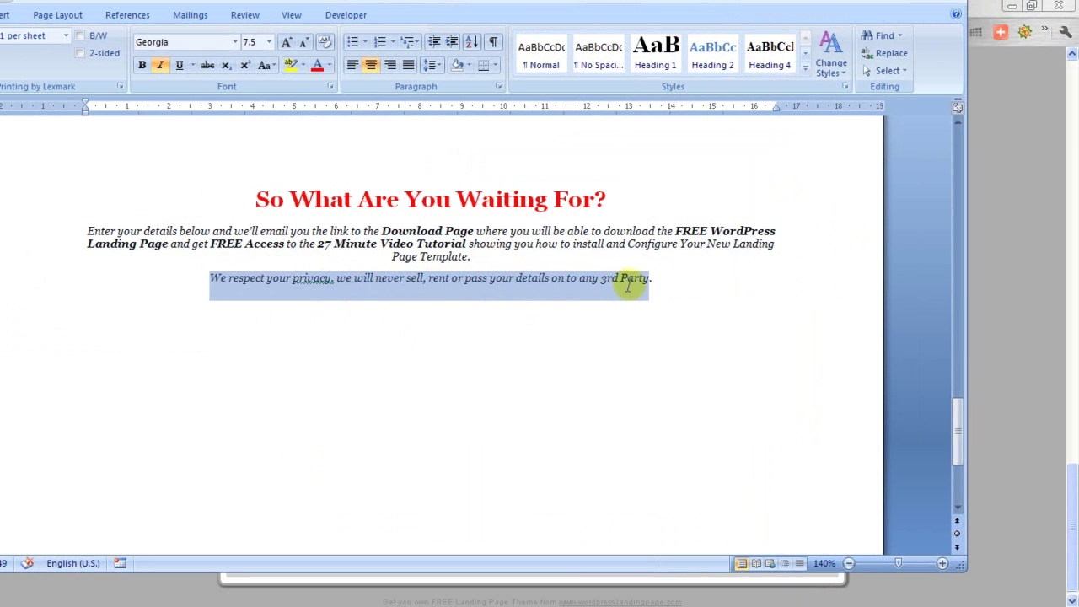
{"action": "left_click", "coordinate": [679, 294]}
{"action": "mouse_move", "coordinate": [655, 278]}
{"action": "left_mouse_down"}
{"action": "mouse_move", "coordinate": [222, 277]}
{"action": "mouse_move", "coordinate": [638, 287]}
{"action": "left_mouse_up"}
{"action": "key", "text": "ctrl+c"}
{"action": "left_click", "coordinate": [223, 279]}
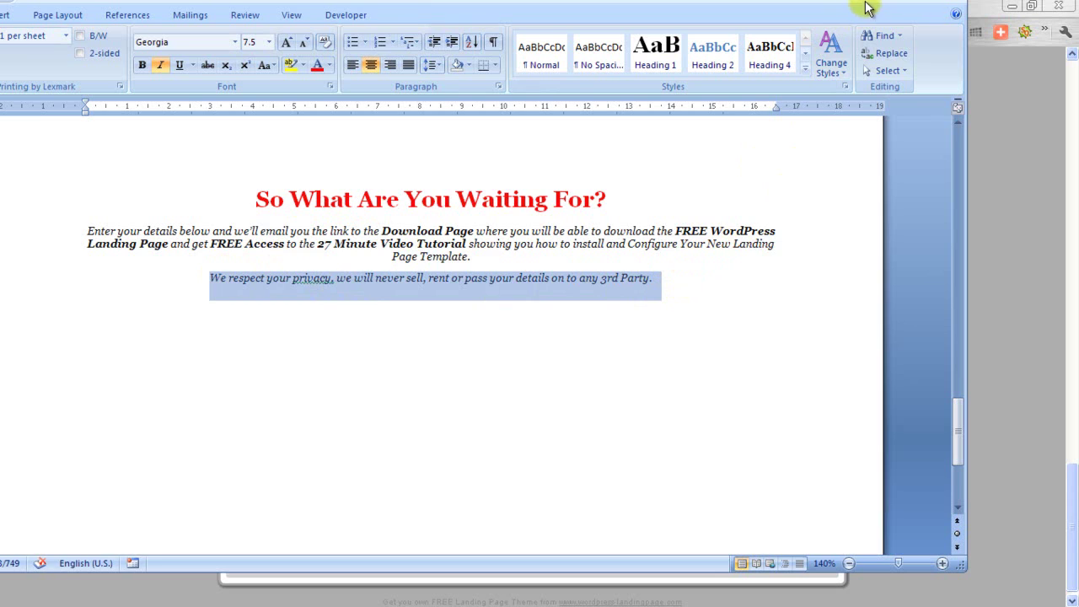
{"action": "left_click", "coordinate": [914, 2]}
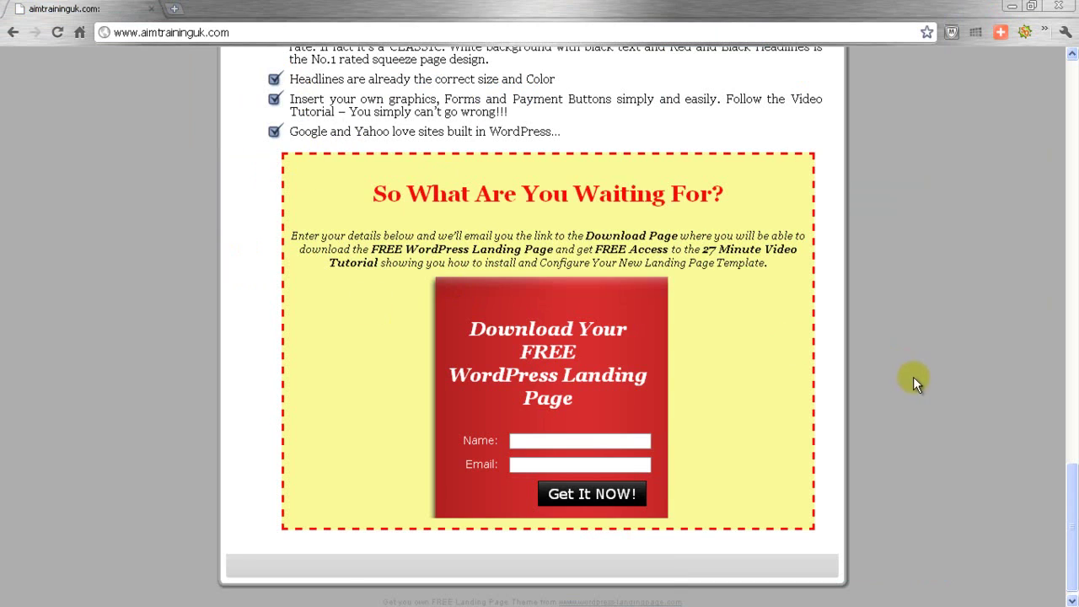
In the editor's HTML view, paste the privacy sentence on a new line before </blockquote>.
{"action": "scroll", "coordinate": [913, 374], "scroll_direction": "up", "scroll_amount": 15}
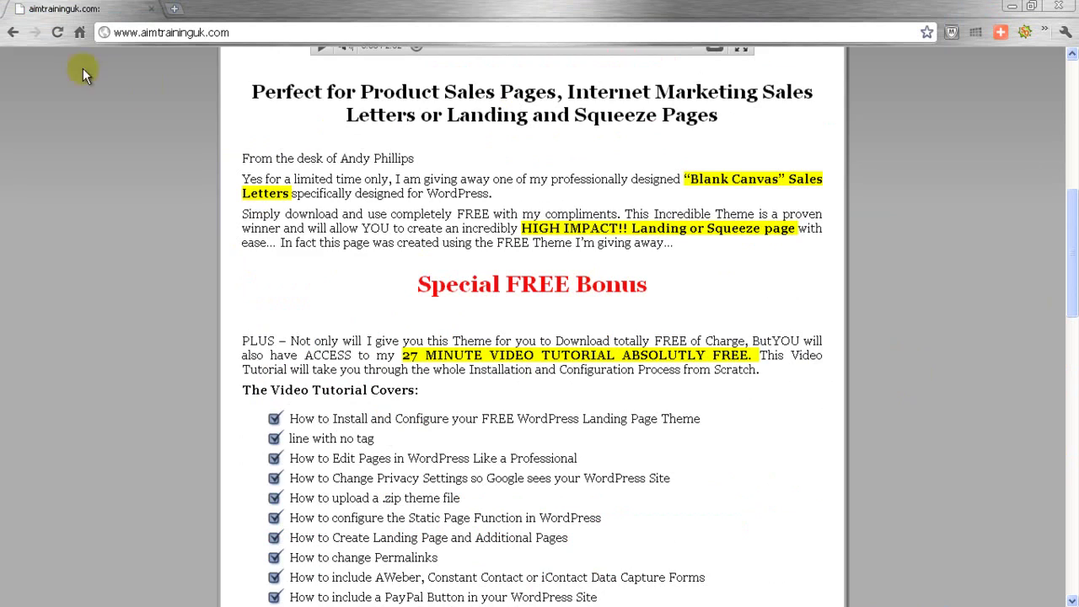
{"action": "left_click", "coordinate": [13, 32]}
{"action": "scroll", "coordinate": [780, 394], "scroll_direction": "down", "scroll_amount": 15}
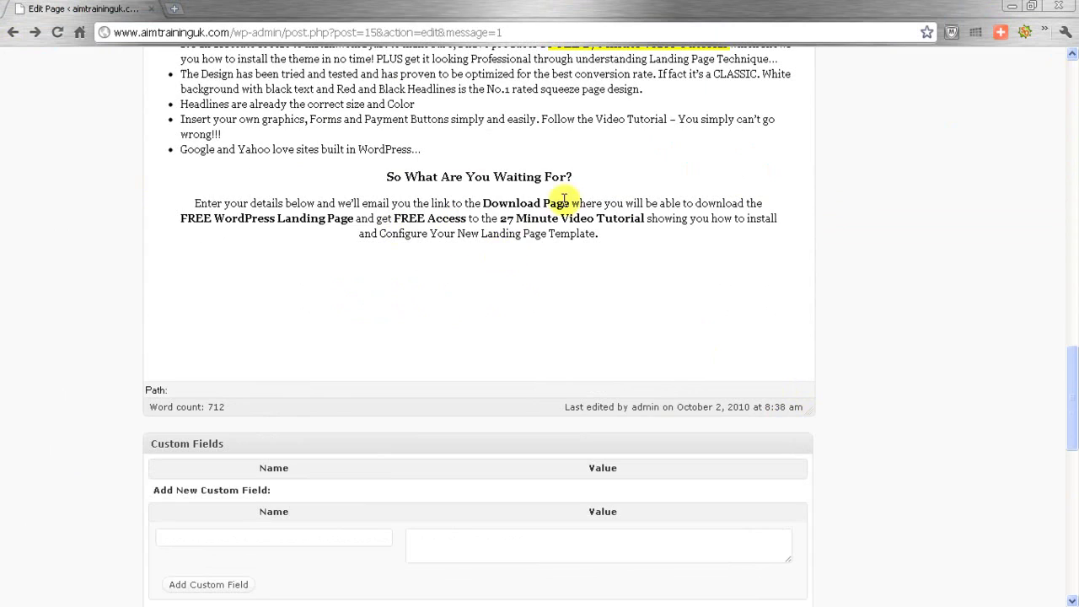
{"action": "scroll", "coordinate": [674, 226], "scroll_direction": "up", "scroll_amount": 10}
{"action": "scroll", "coordinate": [742, 263], "scroll_direction": "up", "scroll_amount": 5}
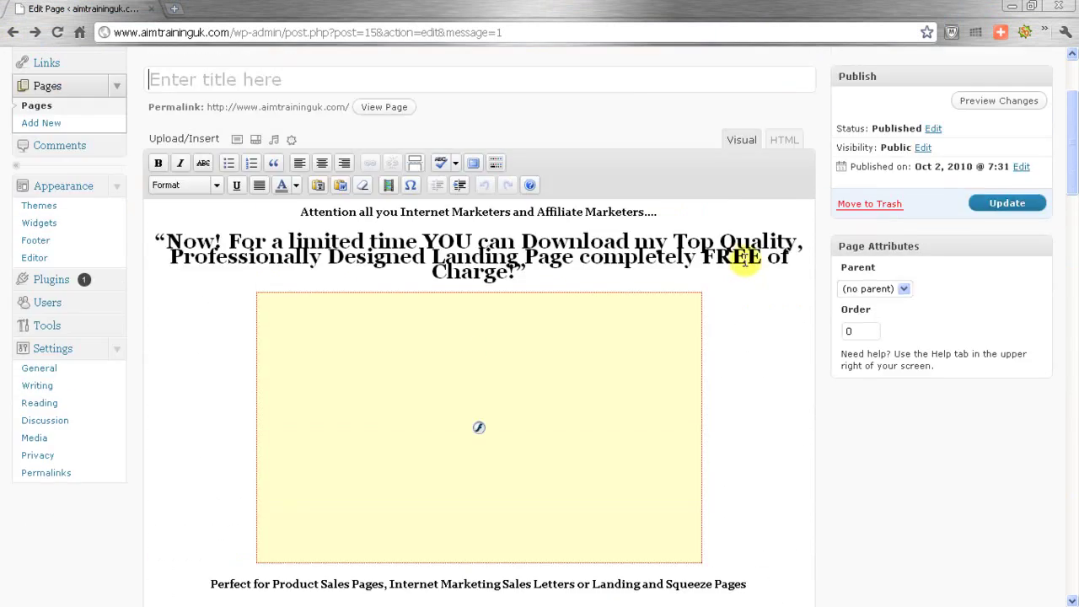
{"action": "left_click", "coordinate": [784, 221]}
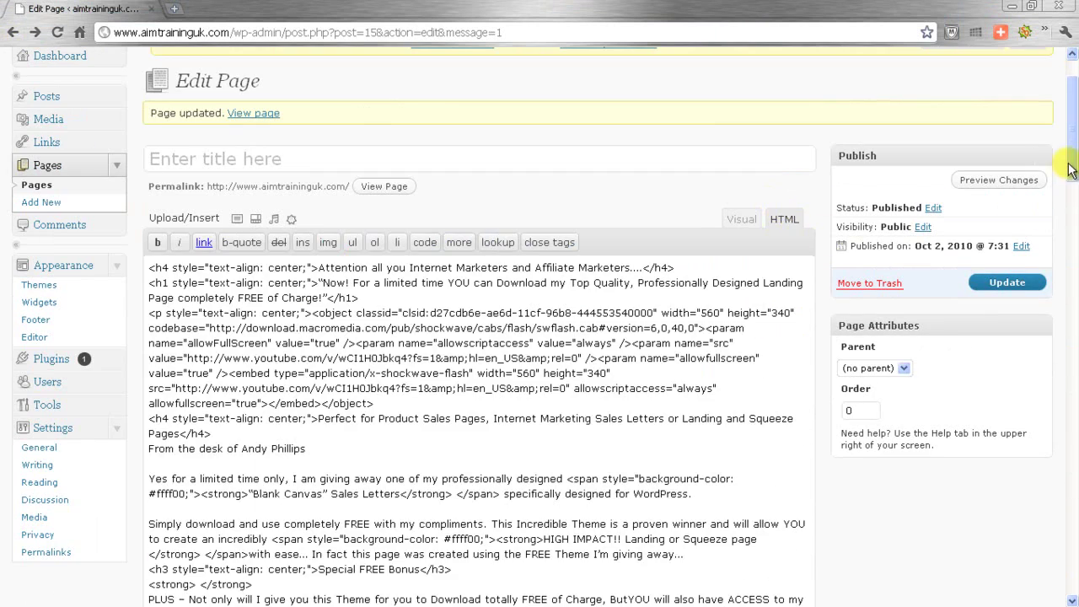
{"action": "left_click_drag", "start_coordinate": [1072, 165], "coordinate": [1070, 403]}
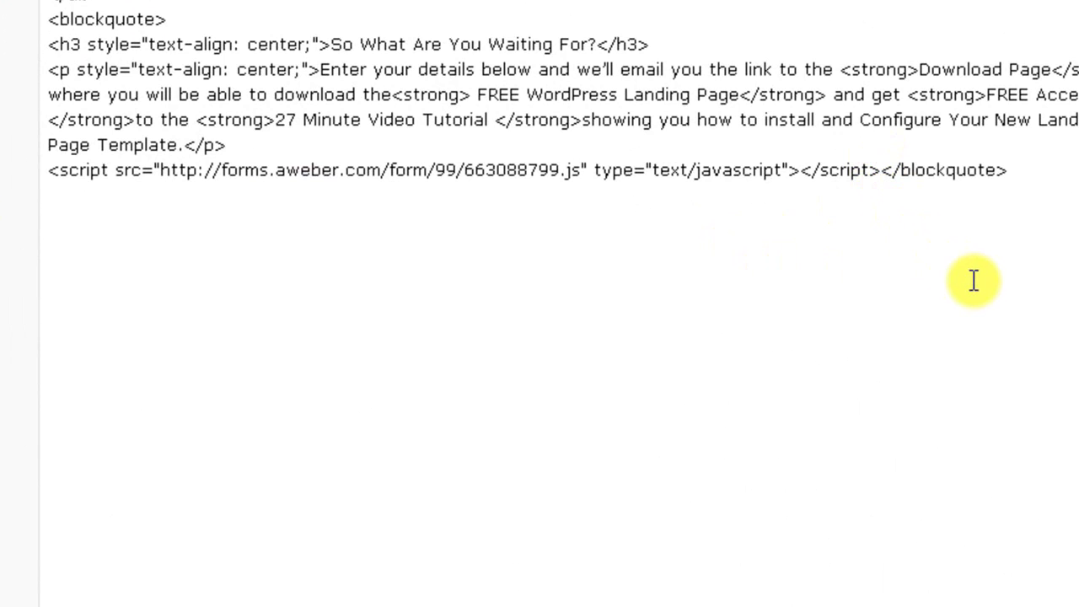
{"action": "key", "text": "Return"}
{"action": "key", "text": "Return"}
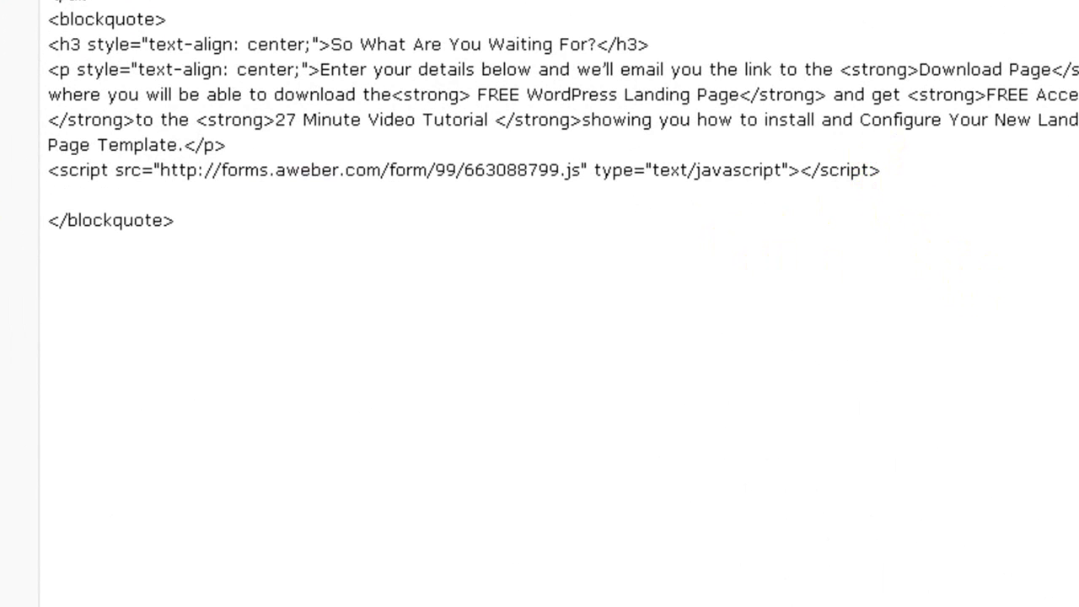
{"action": "key", "text": "ctrl+v"}
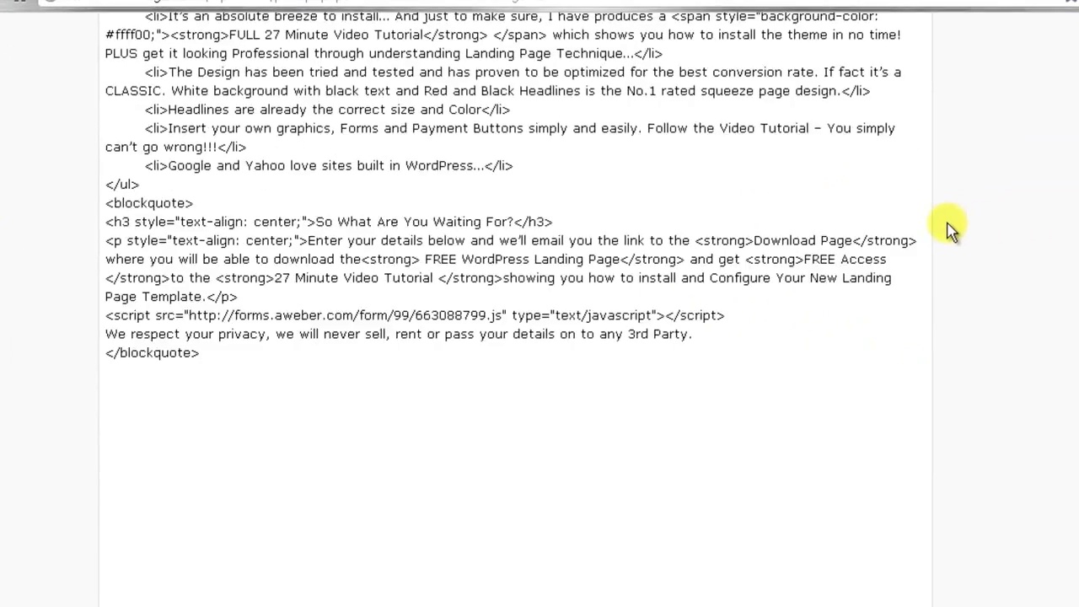
Back in the Visual editor, select the privacy sentence beneath the signup text.
{"action": "scroll", "coordinate": [952, 232], "scroll_direction": "up", "scroll_amount": 15}
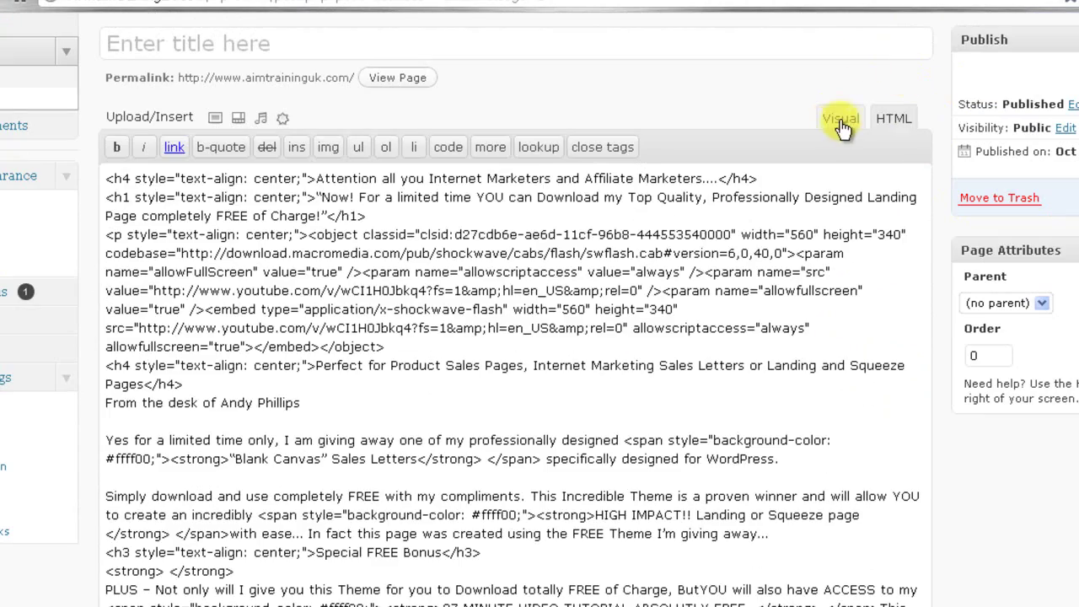
{"action": "left_click", "coordinate": [841, 120]}
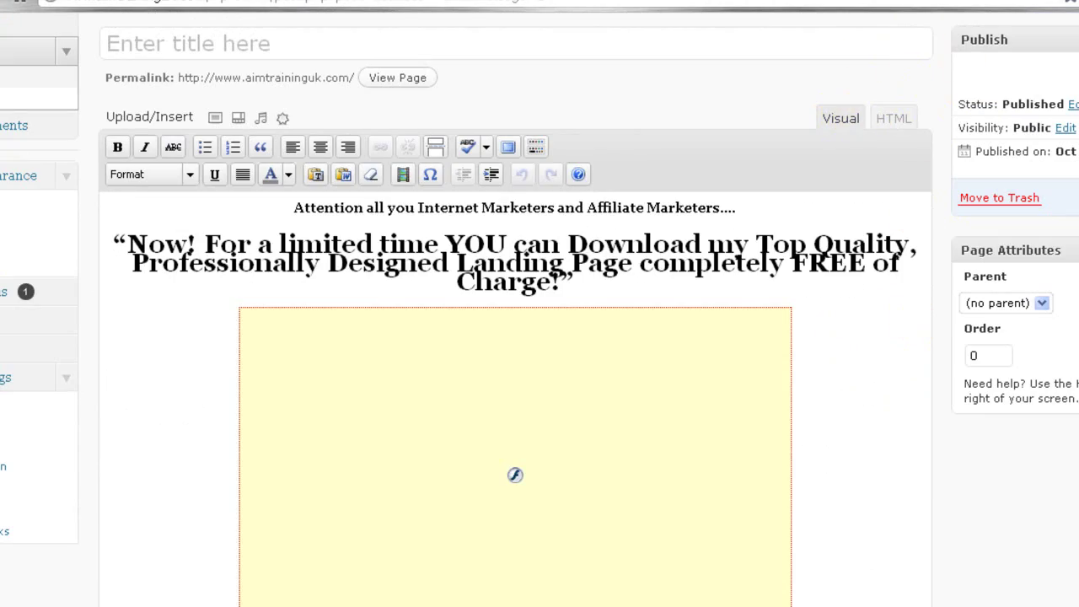
{"action": "scroll", "coordinate": [515, 337], "scroll_direction": "down", "scroll_amount": 15}
{"action": "scroll", "coordinate": [515, 337], "scroll_direction": "up", "scroll_amount": 4}
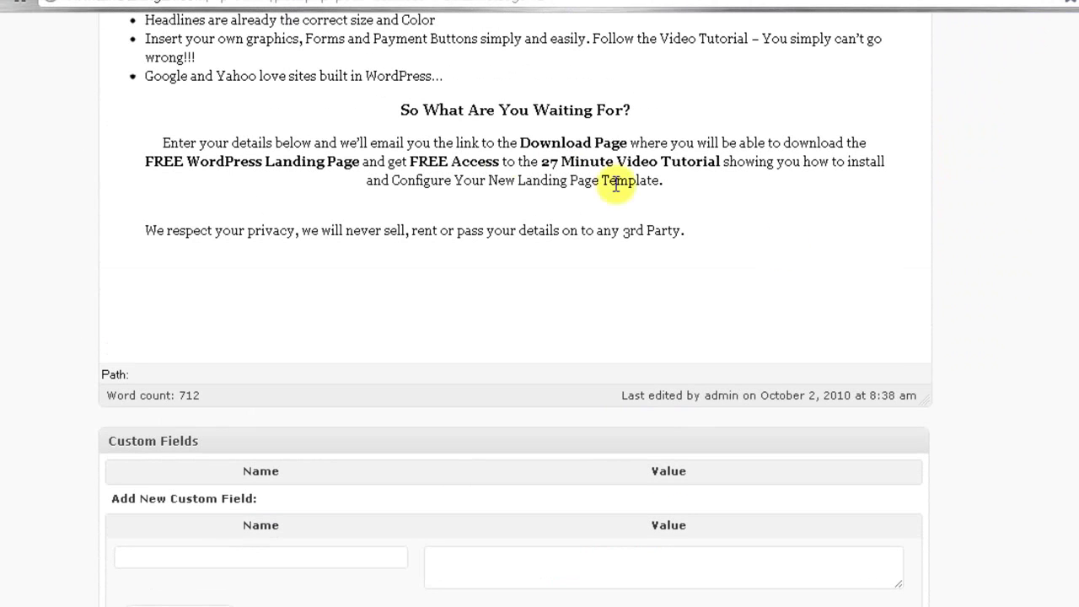
{"action": "left_click_drag", "start_coordinate": [685, 231], "coordinate": [153, 242]}
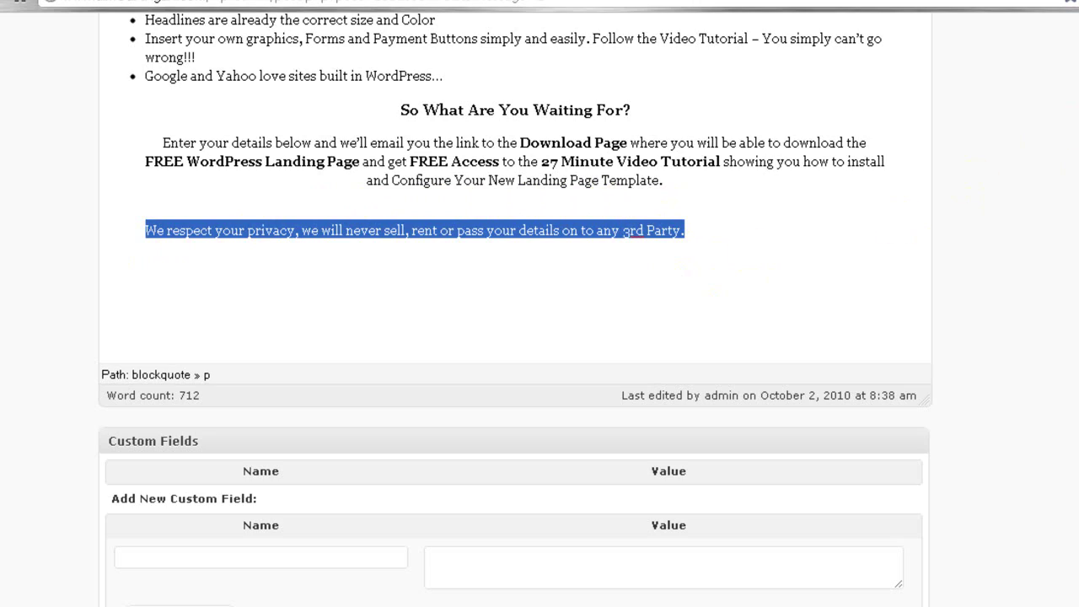
{"action": "scroll", "coordinate": [514, 337], "scroll_direction": "up", "scroll_amount": 20}
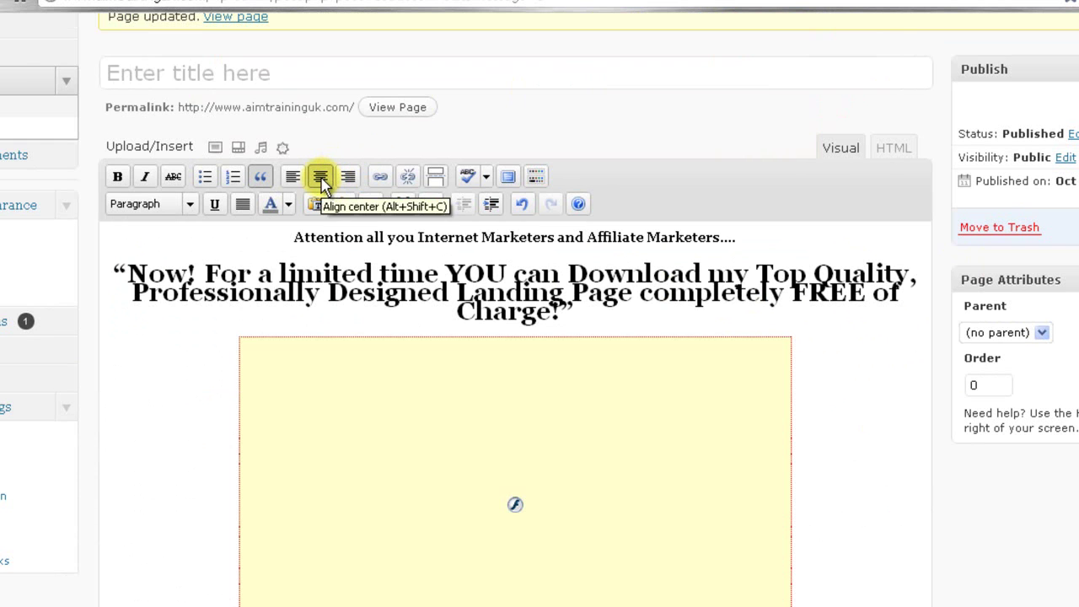
{"action": "left_click", "coordinate": [892, 149]}
{"action": "scroll", "coordinate": [515, 337], "scroll_direction": "down", "scroll_amount": 4}
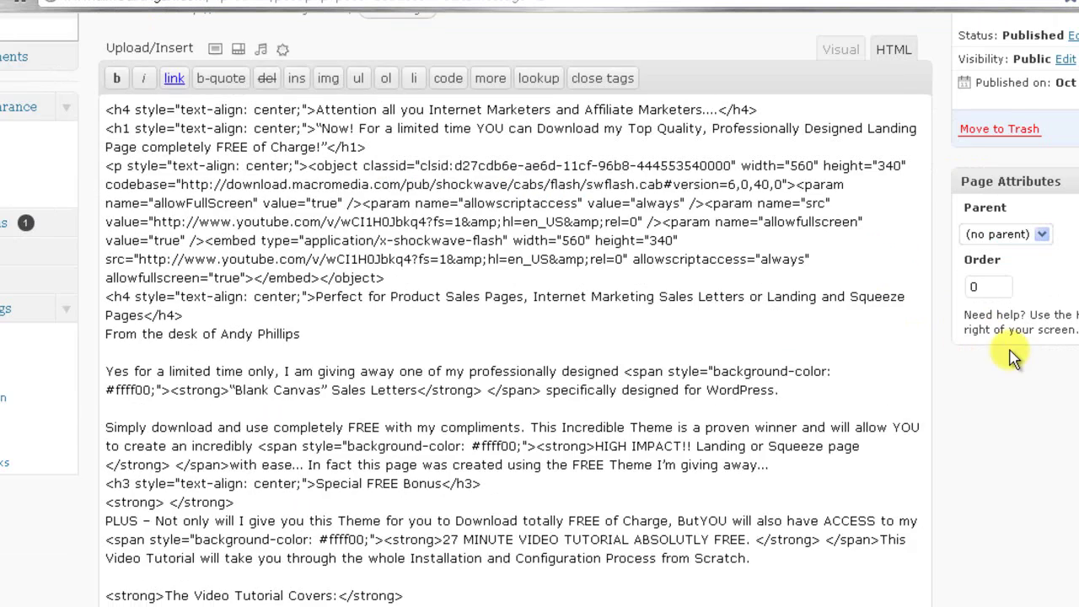
{"action": "scroll", "coordinate": [160, 338], "scroll_direction": "down", "scroll_amount": 10}
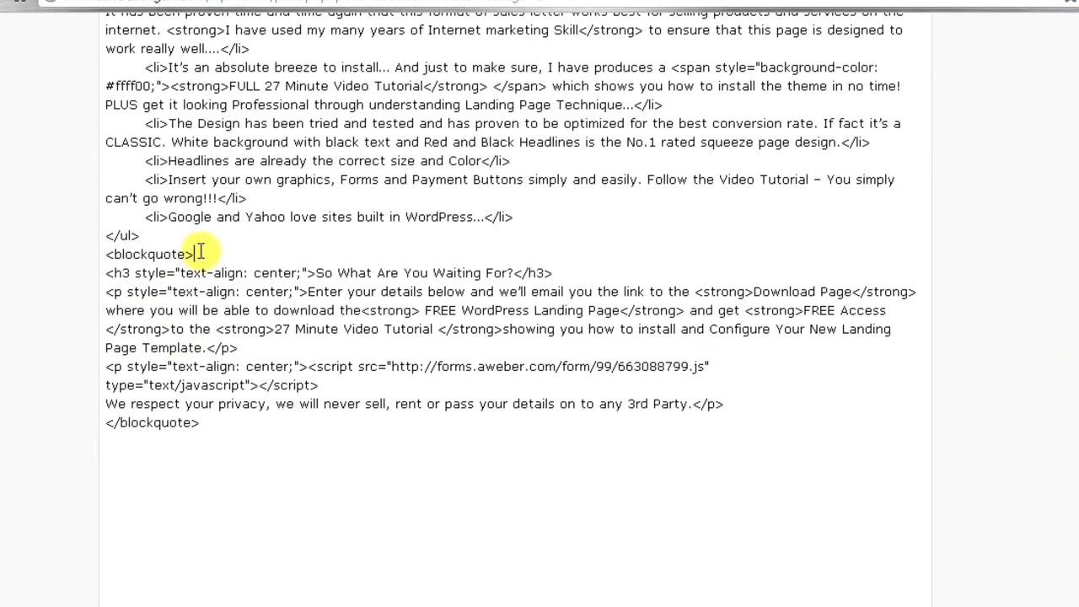
{"action": "left_click_drag", "start_coordinate": [192, 254], "coordinate": [571, 275]}
{"action": "left_click", "coordinate": [102, 292]}
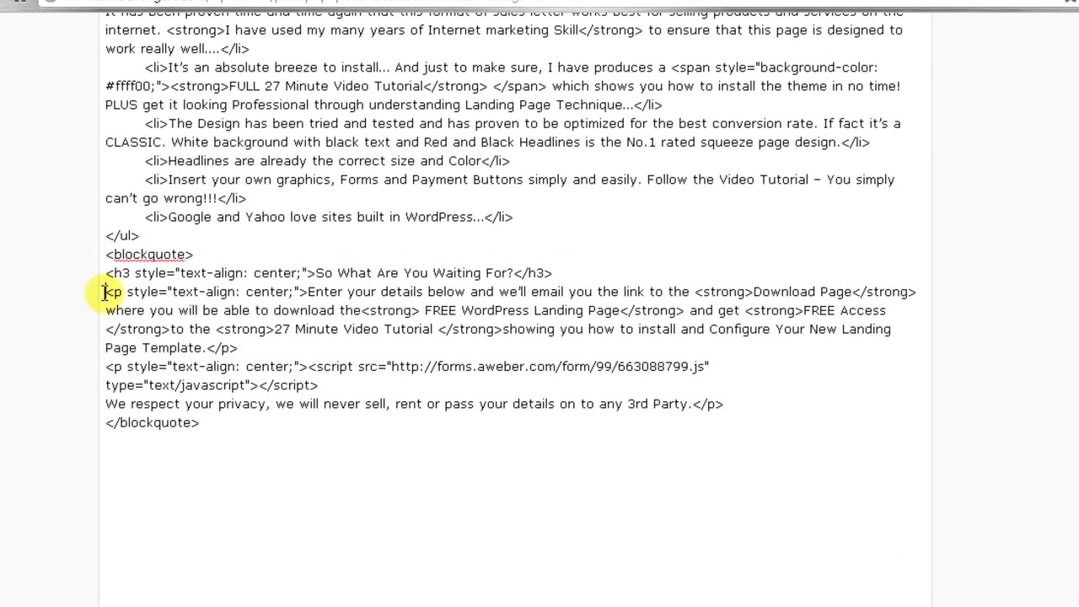
{"action": "left_click_drag", "start_coordinate": [103, 292], "coordinate": [309, 297]}
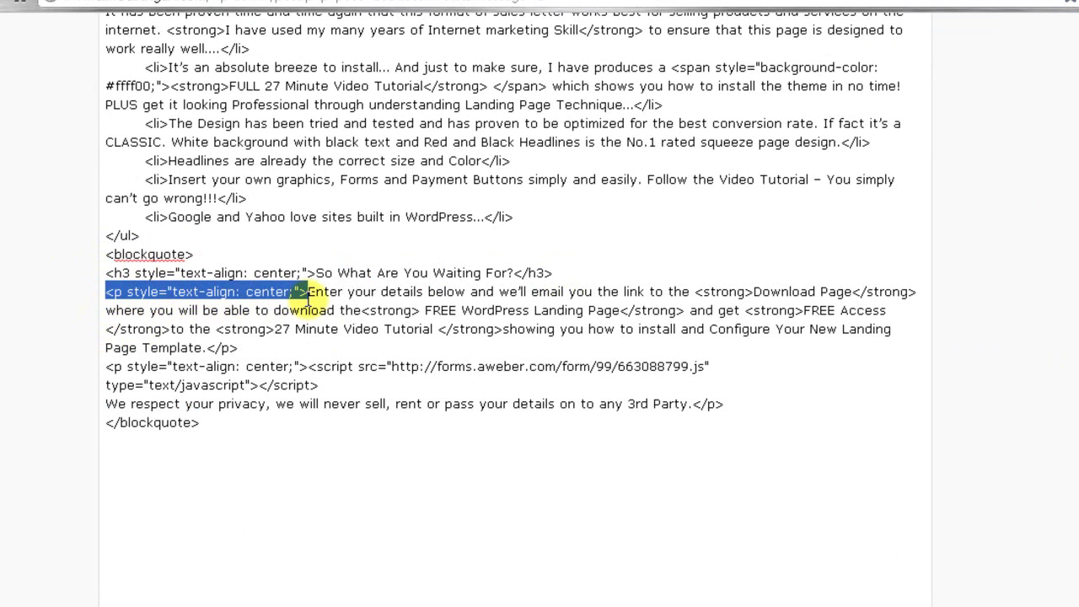
{"action": "left_click_drag", "start_coordinate": [309, 297], "coordinate": [311, 344]}
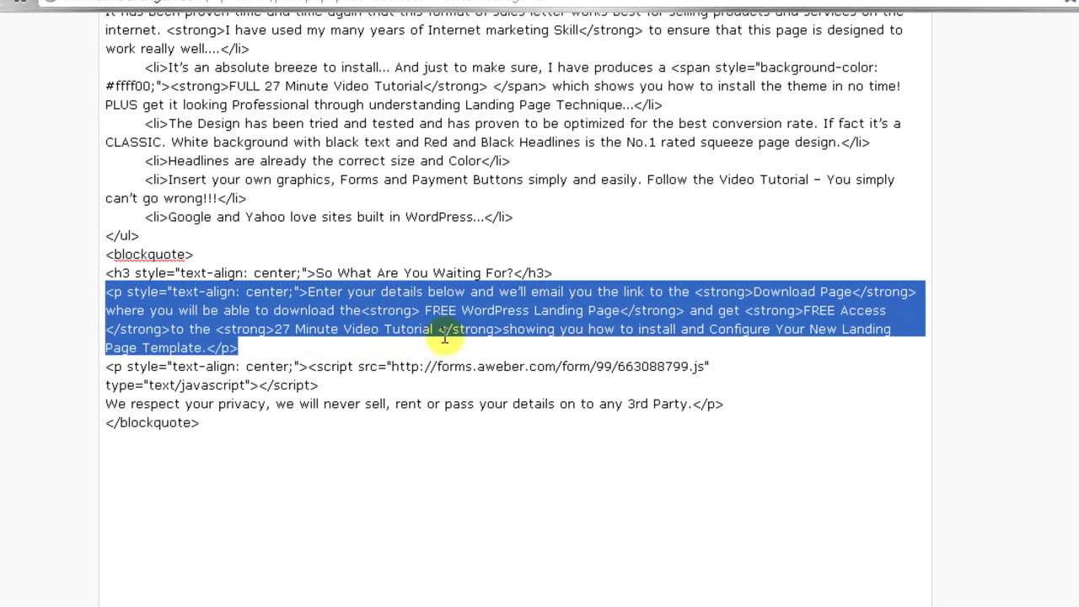
{"action": "left_click", "coordinate": [730, 300]}
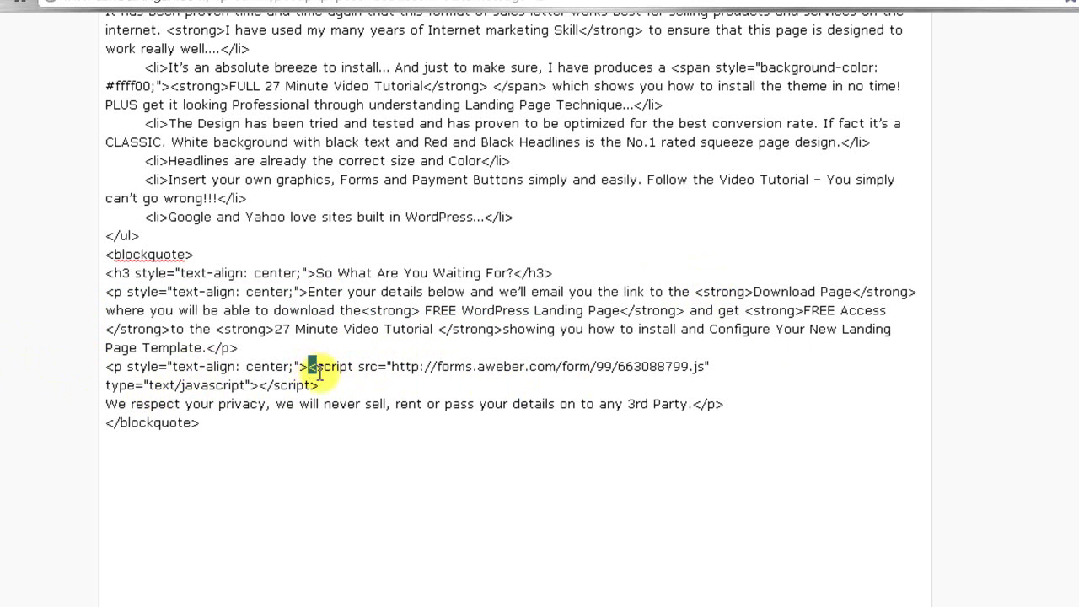
{"action": "left_click_drag", "start_coordinate": [309, 365], "coordinate": [321, 381]}
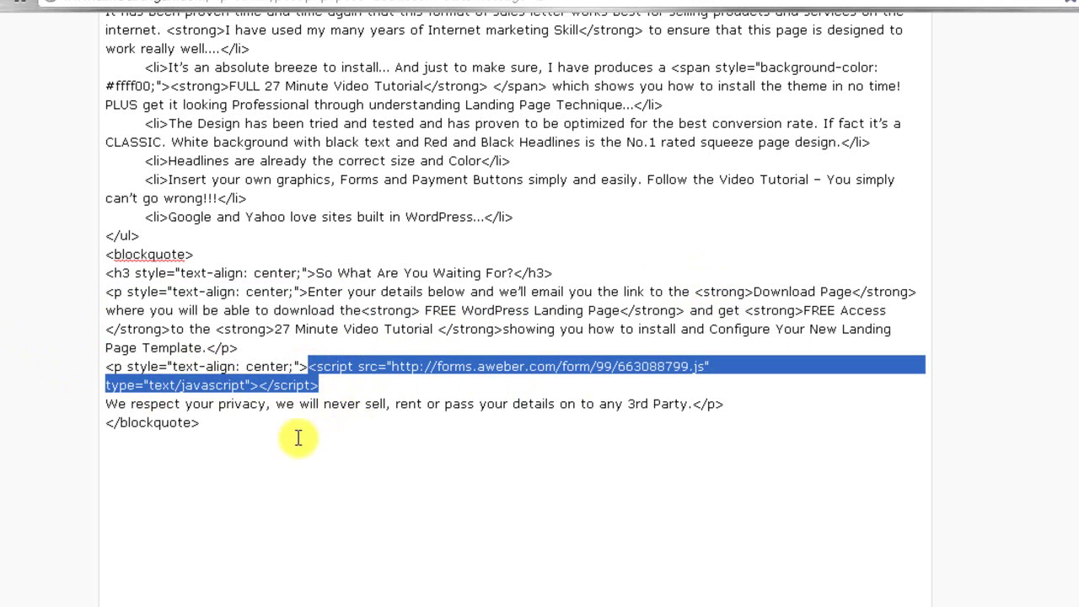
{"action": "left_click", "coordinate": [200, 422]}
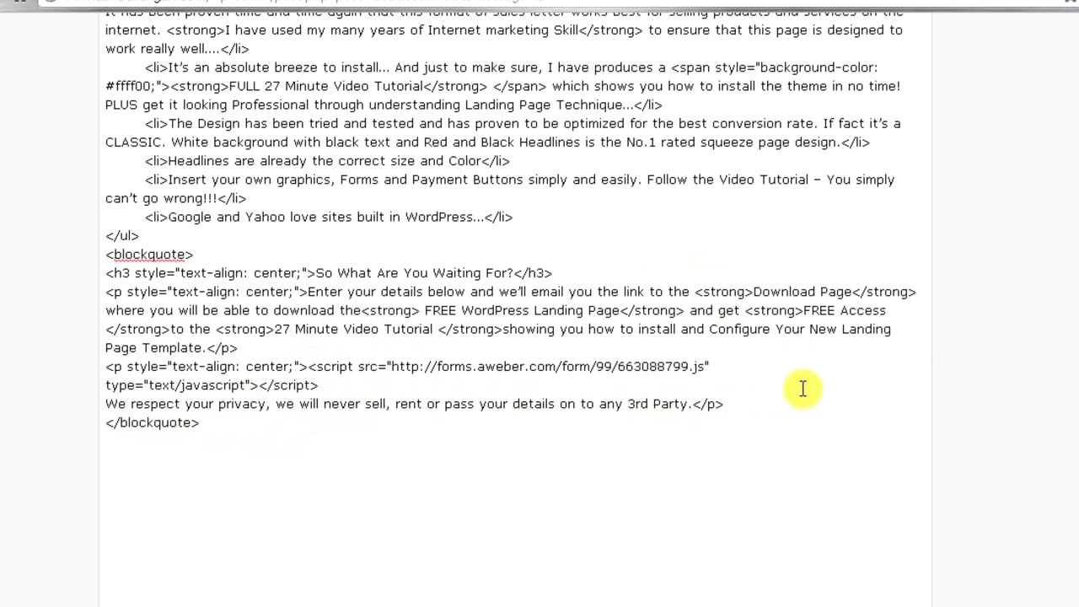
{"action": "scroll", "coordinate": [1012, 263], "scroll_direction": "up", "scroll_amount": 5}
{"action": "scroll", "coordinate": [1012, 263], "scroll_direction": "up", "scroll_amount": 10}
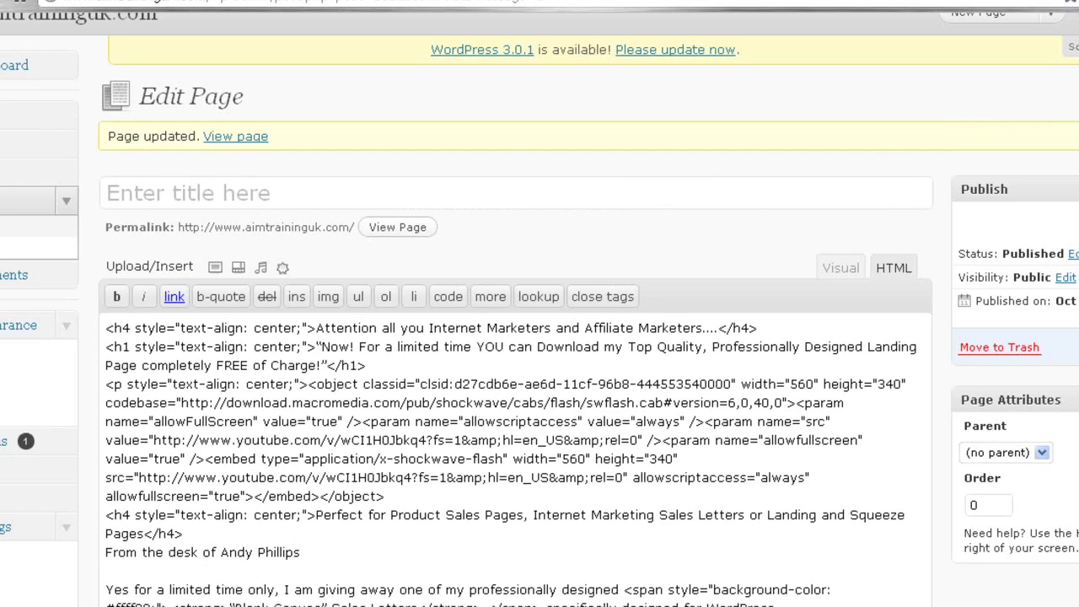
{"action": "scroll", "coordinate": [795, 337], "scroll_direction": "up", "scroll_amount": 1}
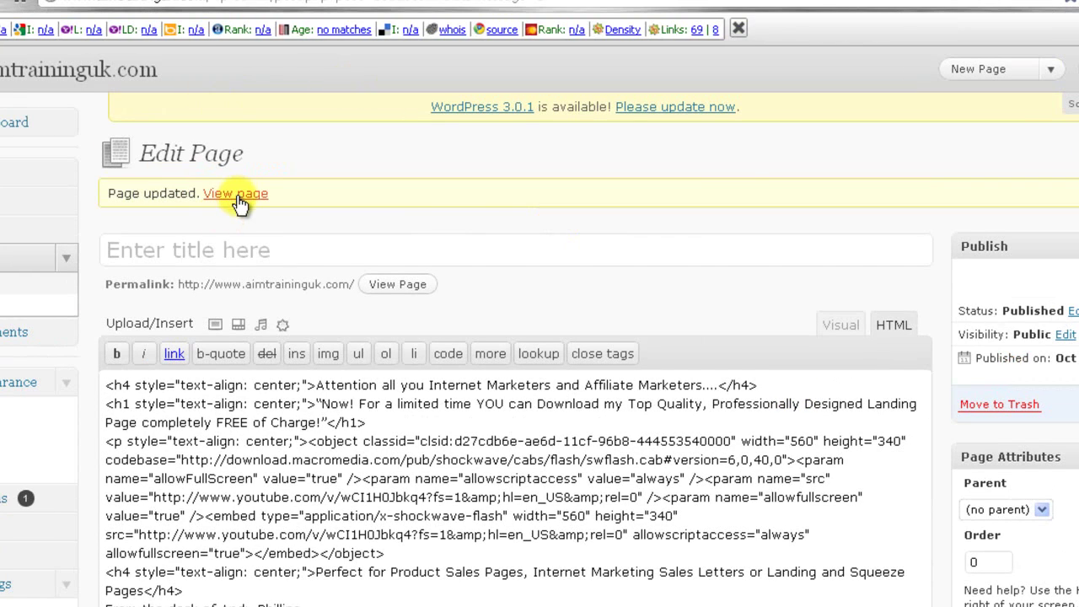
Check the live page's yellow box for the heading, Aweber form and privacy line.
{"action": "left_click", "coordinate": [236, 193]}
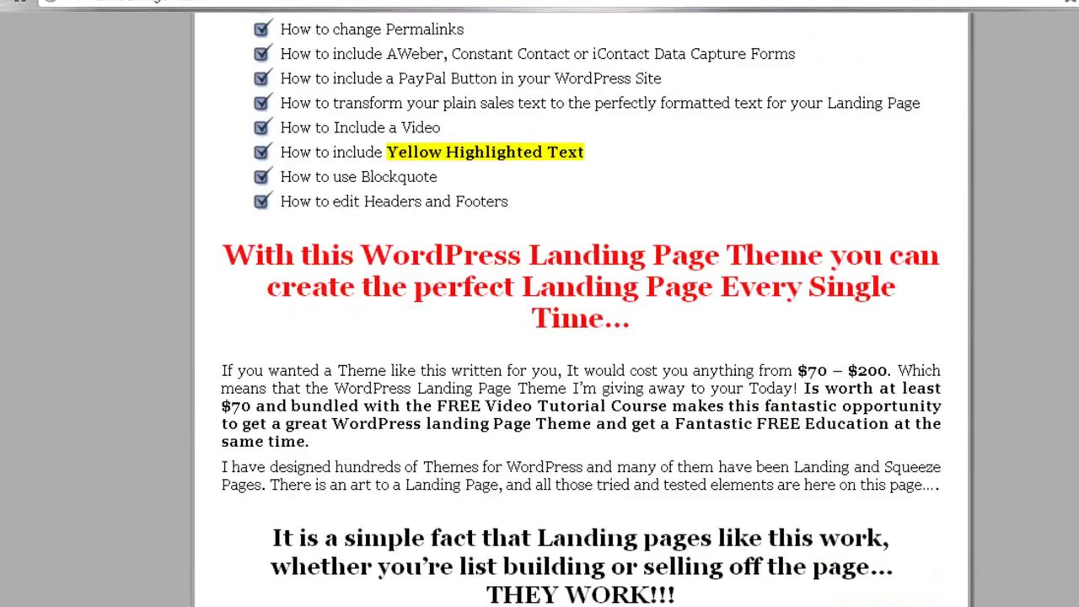
{"action": "scroll", "coordinate": [590, 337], "scroll_direction": "down", "scroll_amount": 10}
{"action": "scroll", "coordinate": [590, 338], "scroll_direction": "up", "scroll_amount": 2}
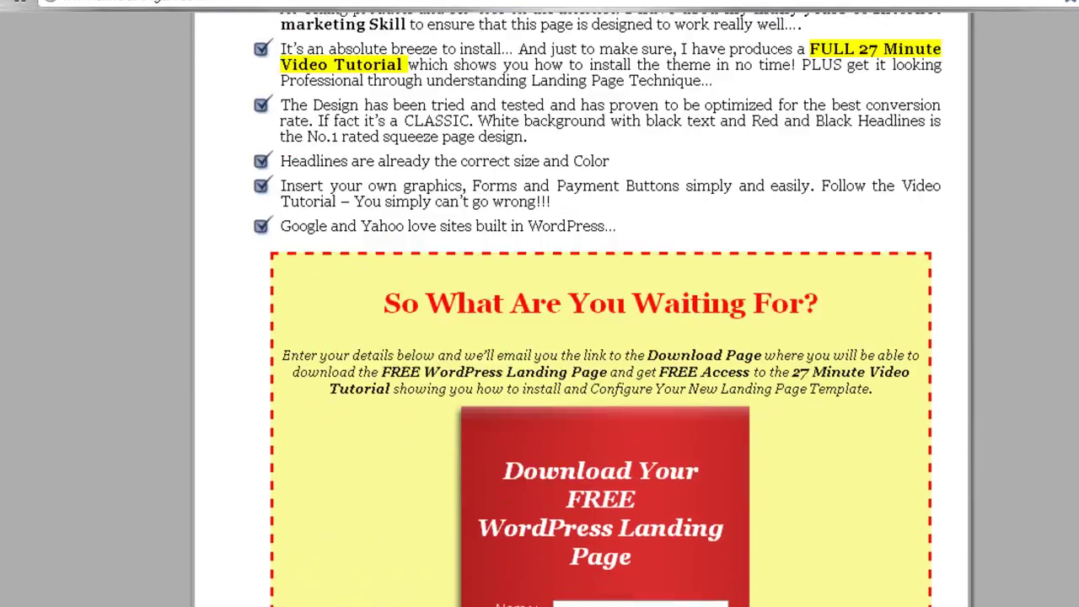
{"action": "scroll", "coordinate": [590, 337], "scroll_direction": "down", "scroll_amount": 1}
{"action": "scroll", "coordinate": [483, 87], "scroll_direction": "up", "scroll_amount": 15}
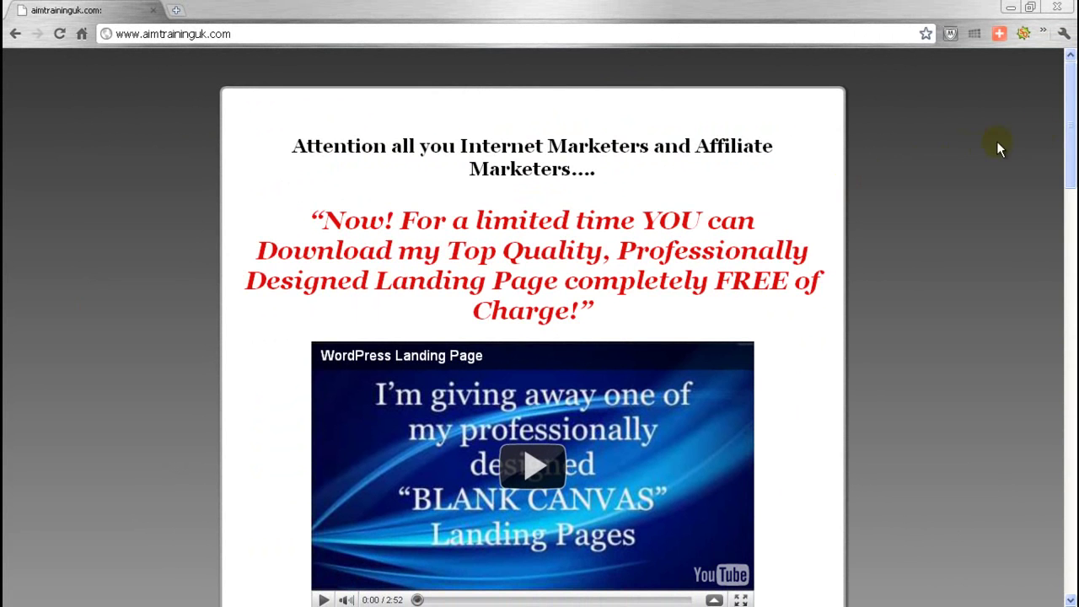
{"action": "left_click_drag", "start_coordinate": [1071, 124], "coordinate": [946, 579]}
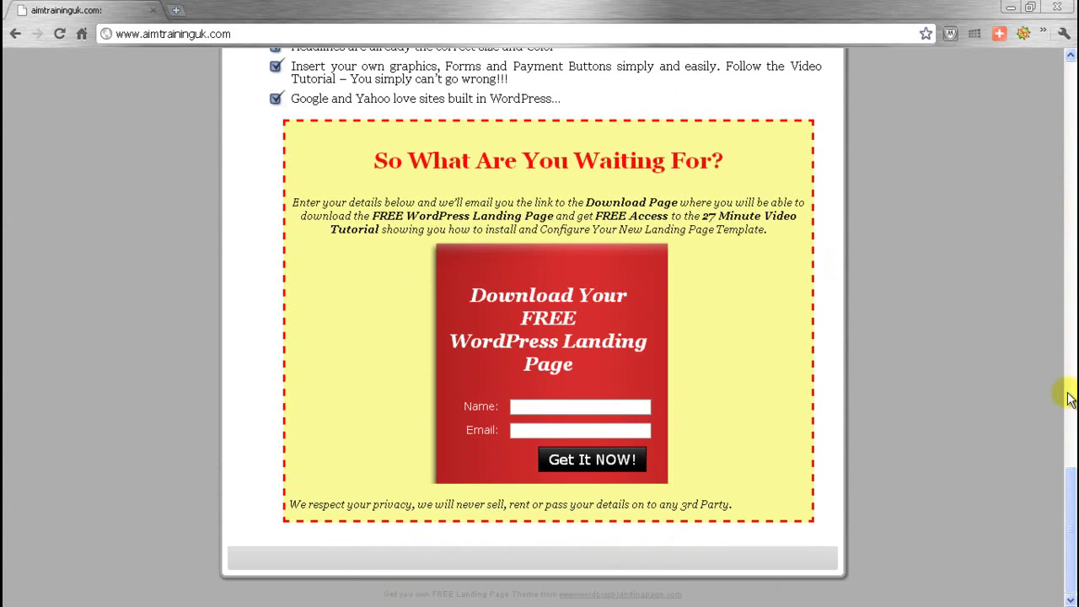
{"action": "mouse_move", "coordinate": [1065, 494]}
{"action": "left_mouse_down"}
{"action": "mouse_move", "coordinate": [1071, 451]}
{"action": "mouse_move", "coordinate": [1066, 490]}
{"action": "left_mouse_up"}
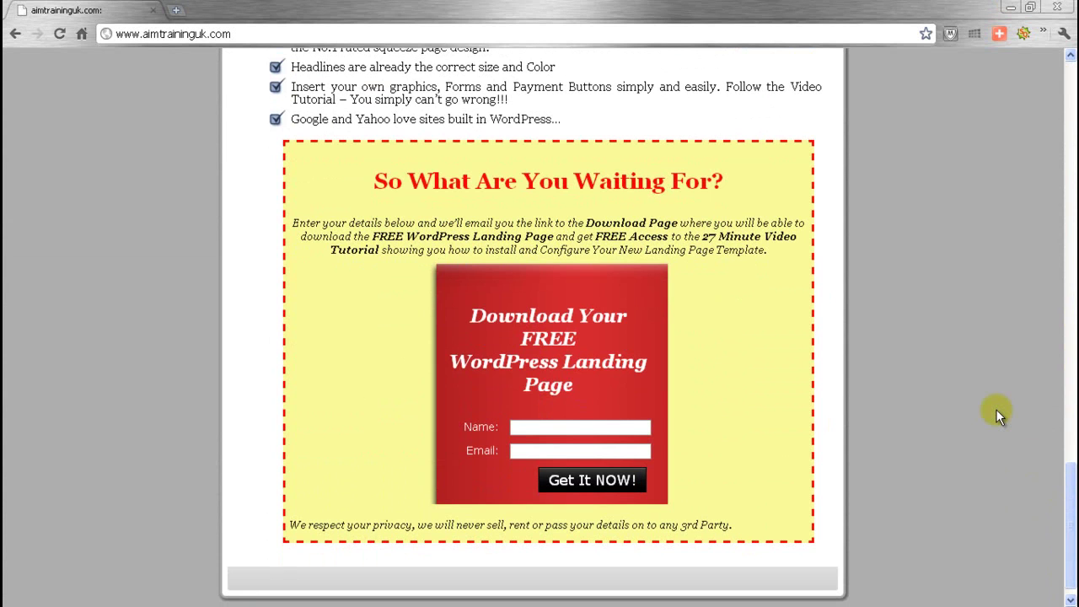